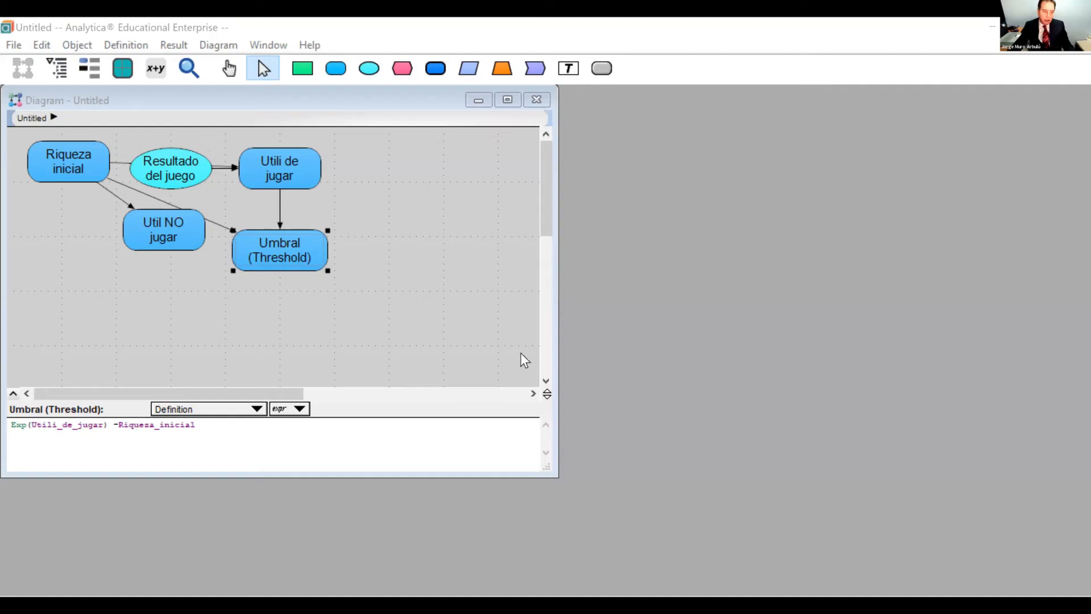
Delete all five existing nodes from the diagram.
{"action": "left_click", "coordinate": [169, 199]}
{"action": "left_click_drag", "start_coordinate": [11, 133], "coordinate": [508, 359]}
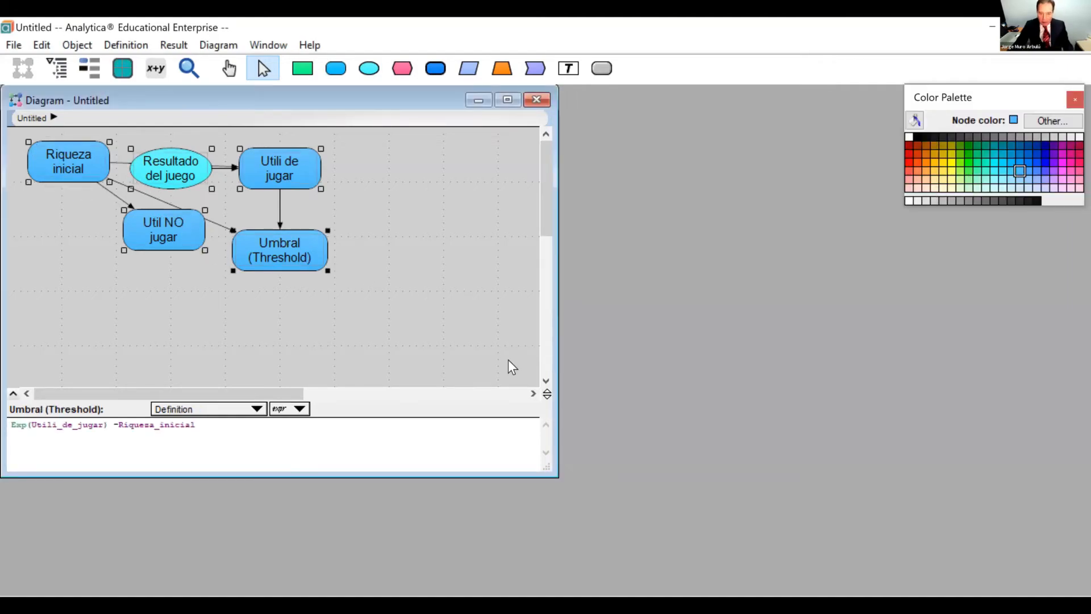
{"action": "key", "text": "Delete"}
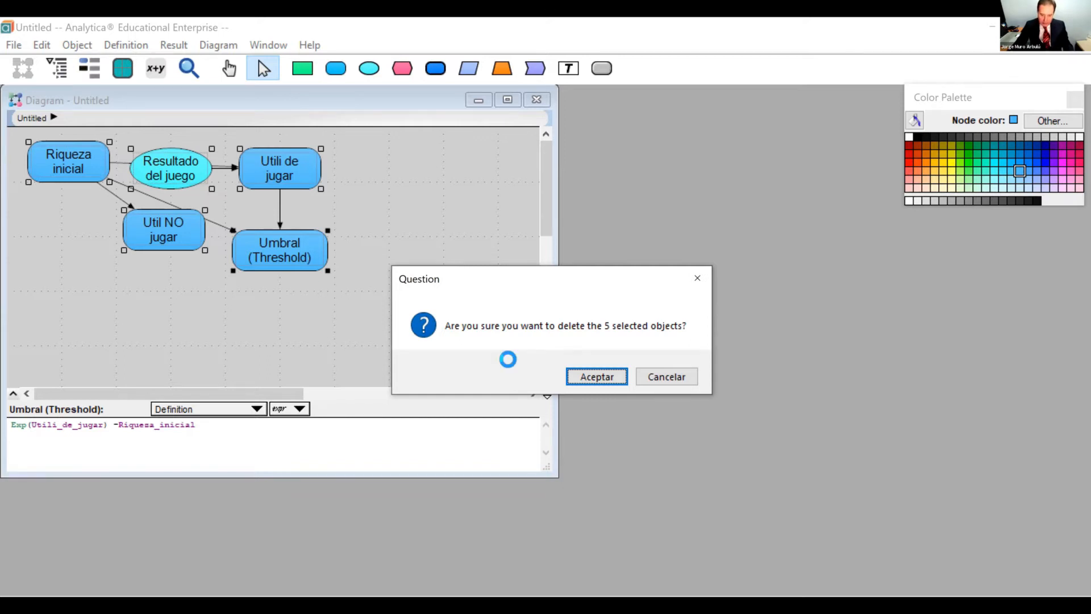
{"action": "key", "text": "Return"}
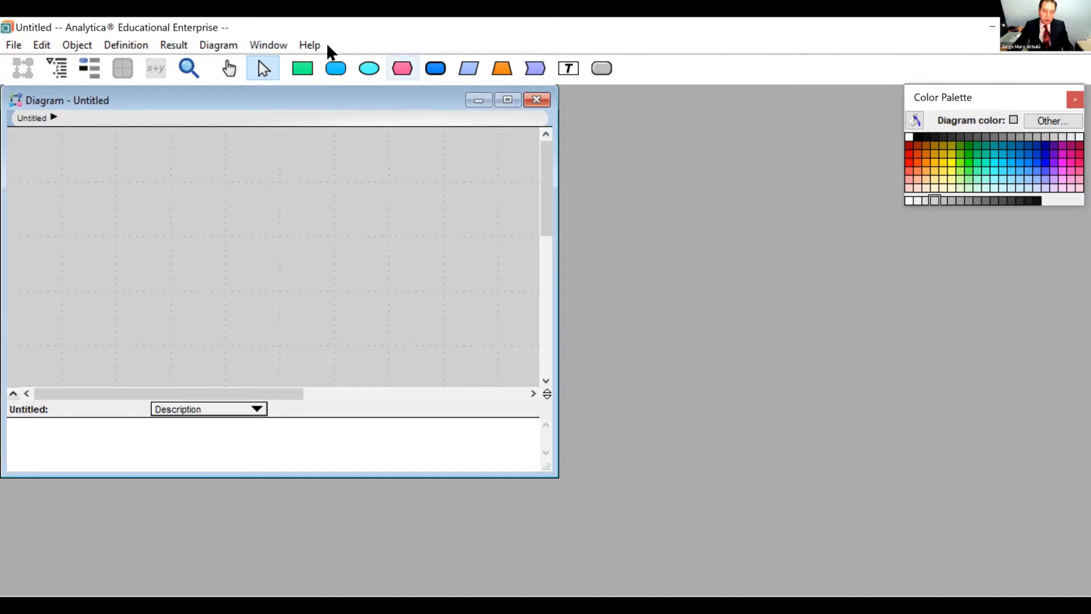
Add a variable node titled "Riqueza inicial" near the upper-left corner of the diagram.
{"action": "left_click", "coordinate": [336, 68]}
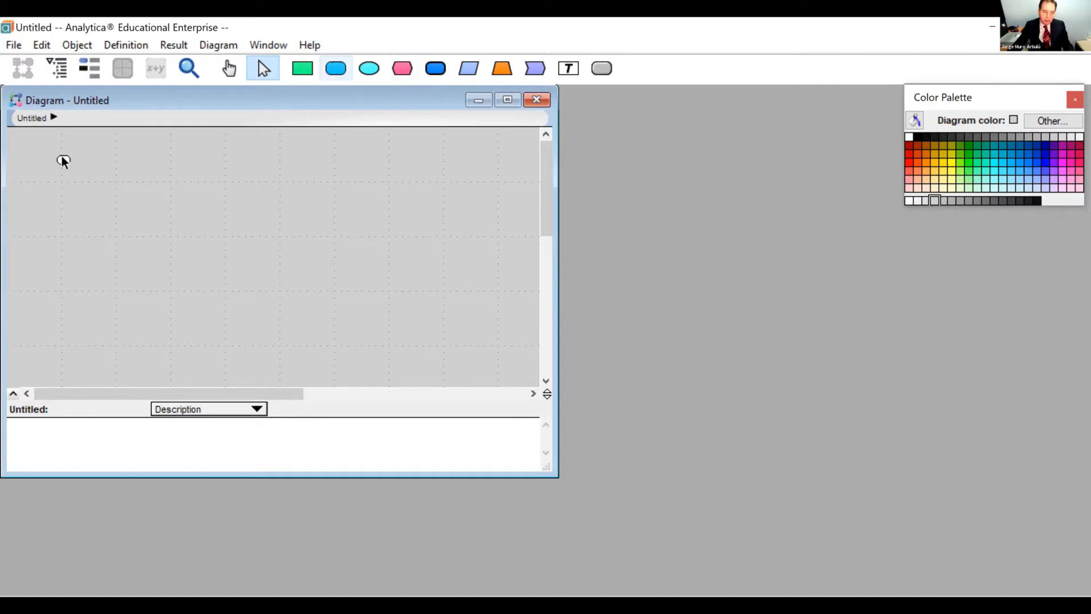
{"action": "left_click", "coordinate": [74, 175]}
{"action": "type", "text": "Riqueza inicial"}
{"action": "key", "text": "Return"}
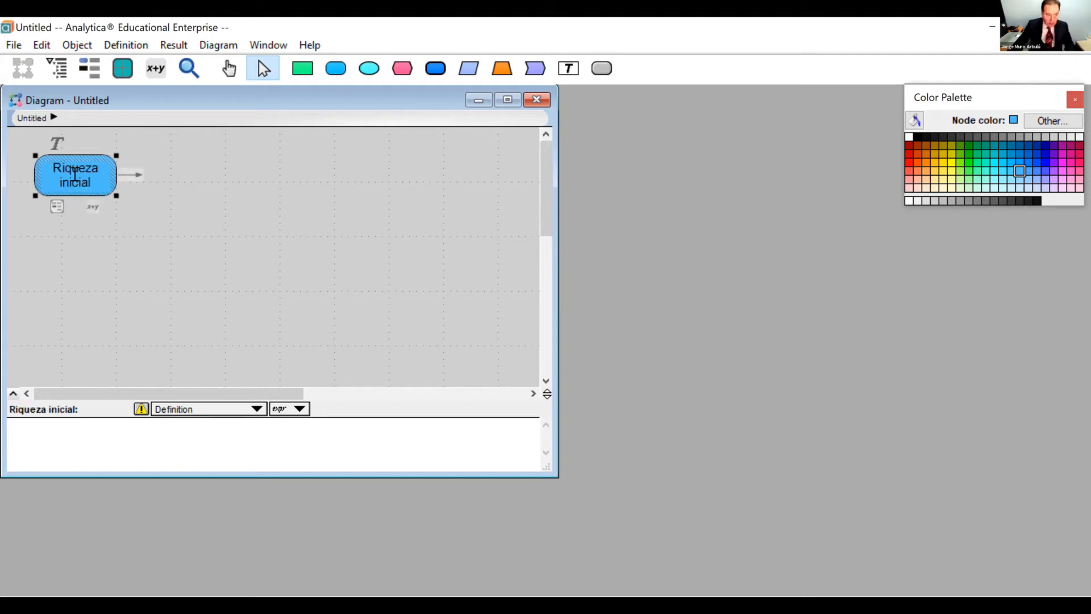
Define Riqueza inicial as 100k.
{"action": "left_click", "coordinate": [89, 206]}
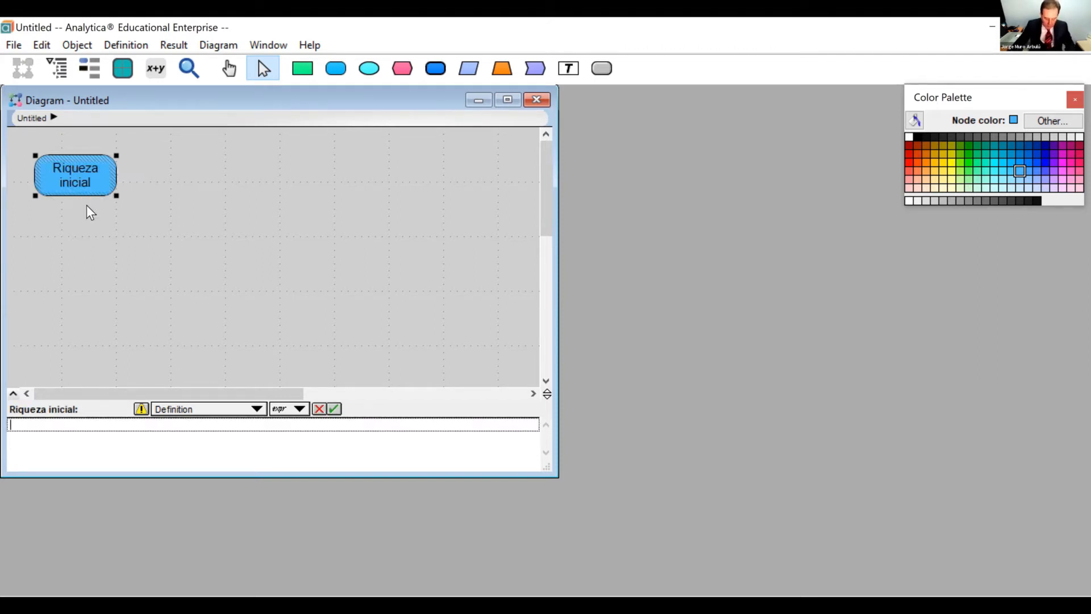
{"action": "type", "text": "100k"}
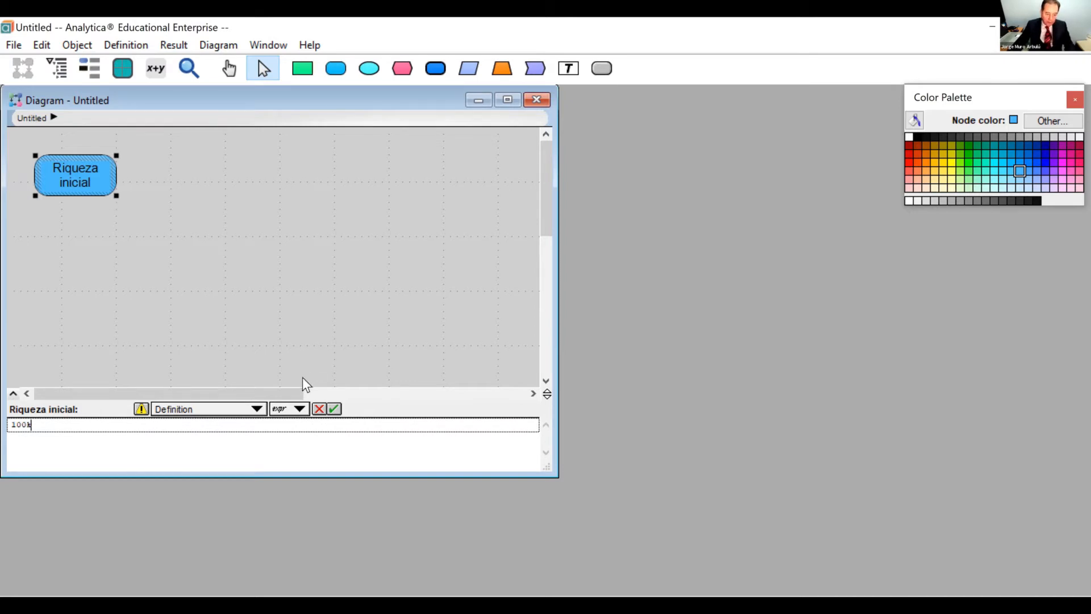
{"action": "left_click", "coordinate": [334, 409]}
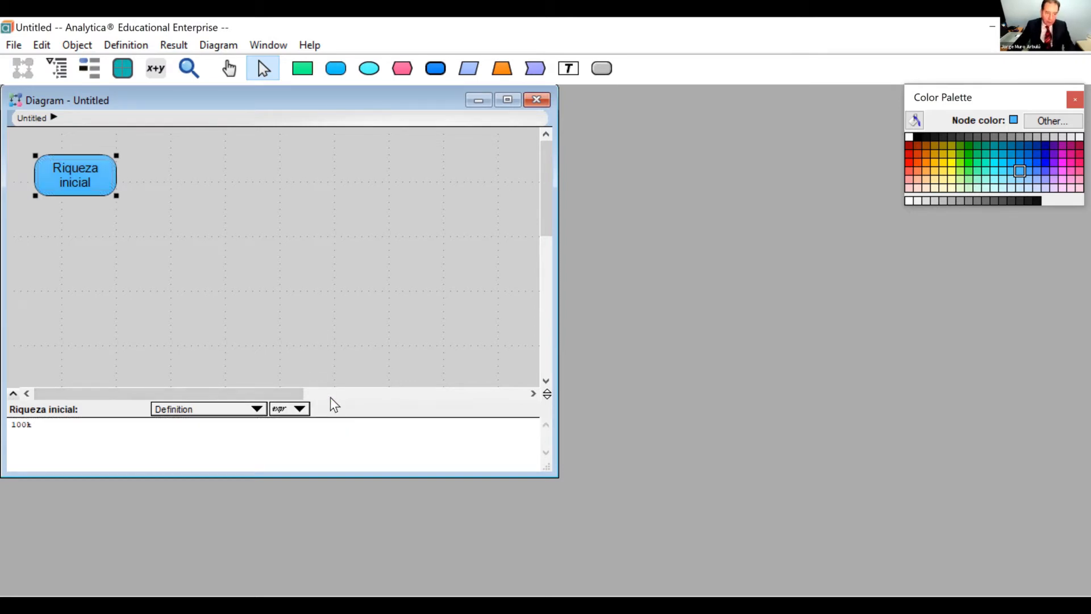
Add a variable node titled "Resultado del juego" to the right of Riqueza inicial.
{"action": "left_click_drag", "start_coordinate": [333, 80], "coordinate": [182, 178]}
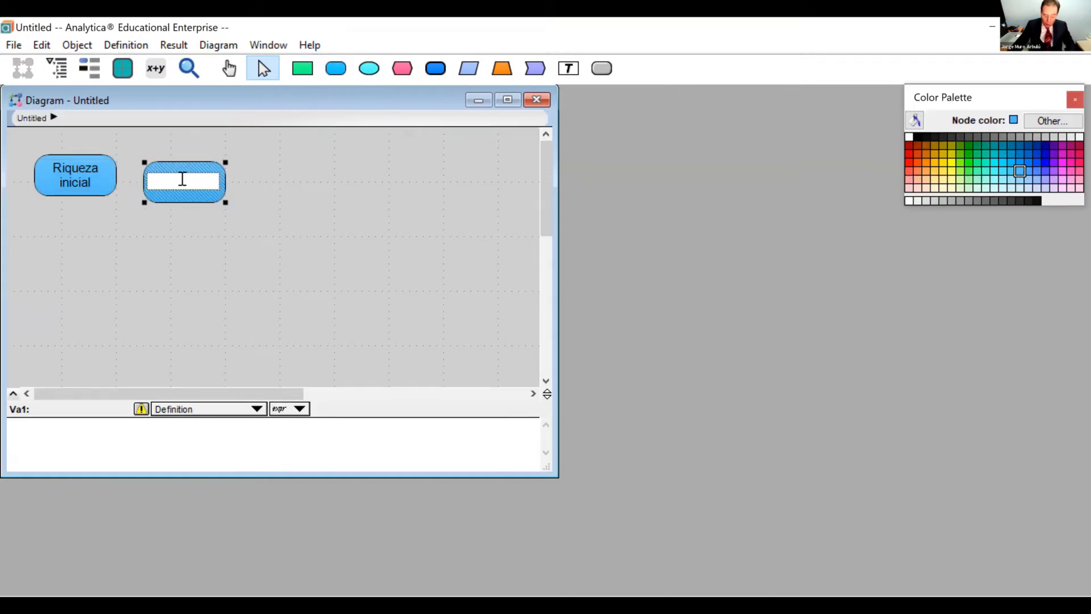
{"action": "type", "text": "Resu"}
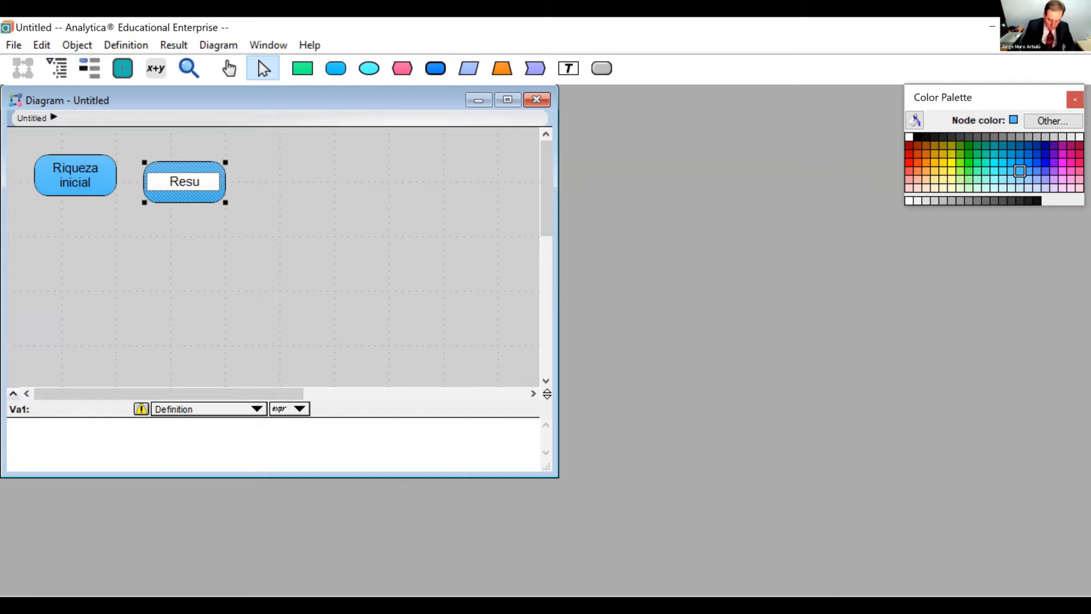
{"action": "type", "text": "ltado"}
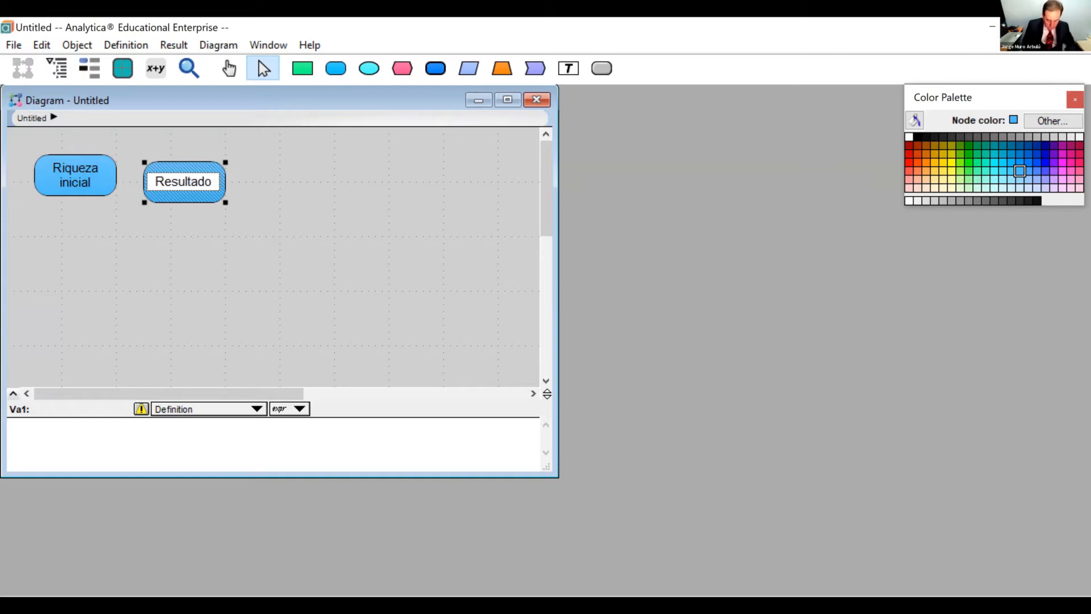
{"action": "type", "text": " del jue"}
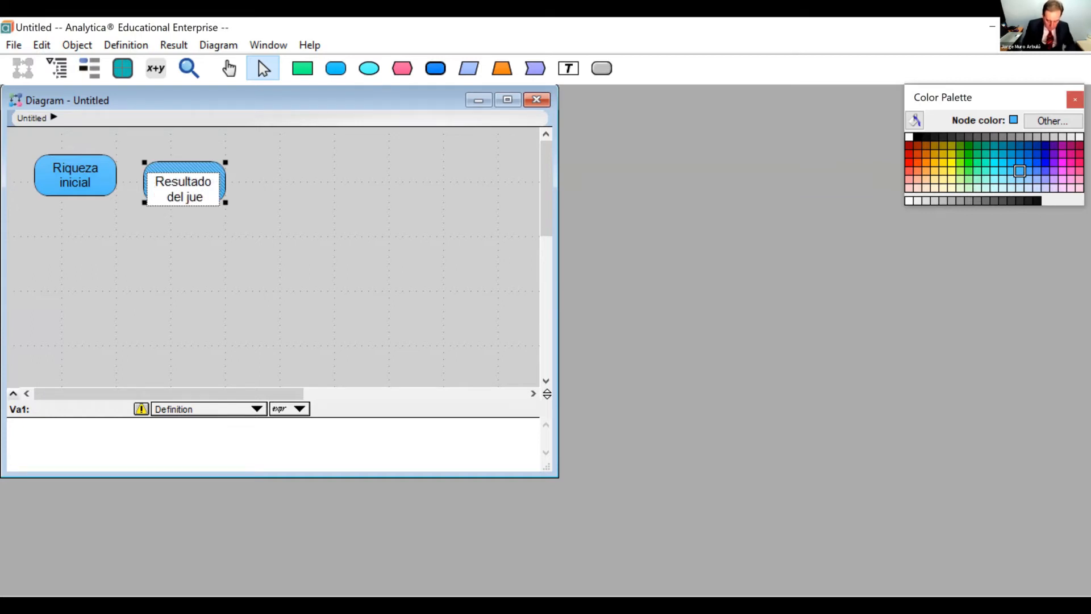
{"action": "type", "text": "go"}
{"action": "key", "text": "Tab"}
Define Resultado del juego as Bernoulli(50%)*1M.
{"action": "mouse_move", "coordinate": [181, 180]}
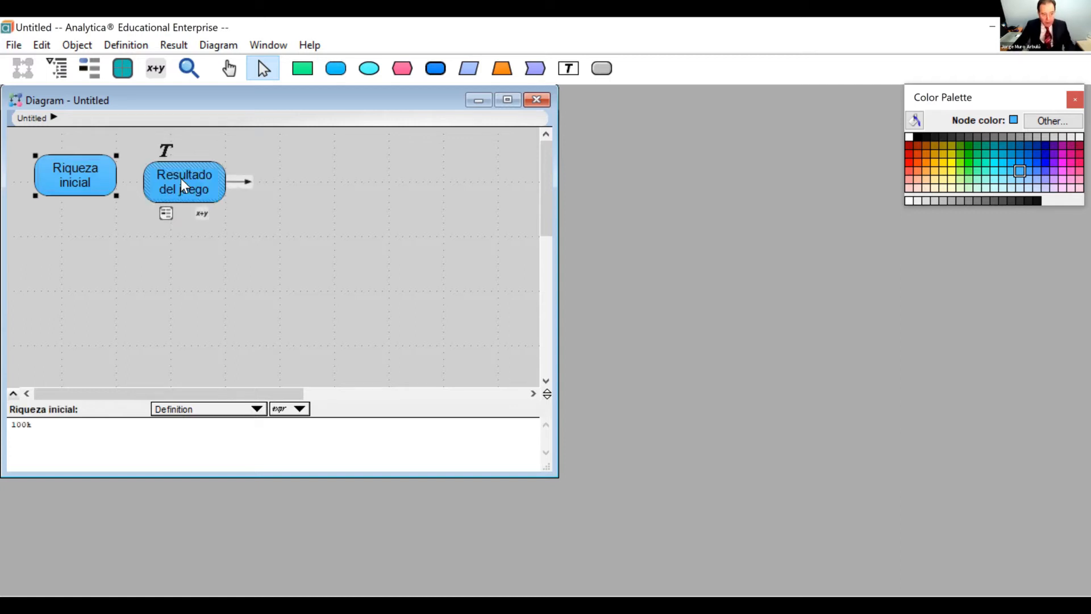
{"action": "left_click", "coordinate": [202, 213]}
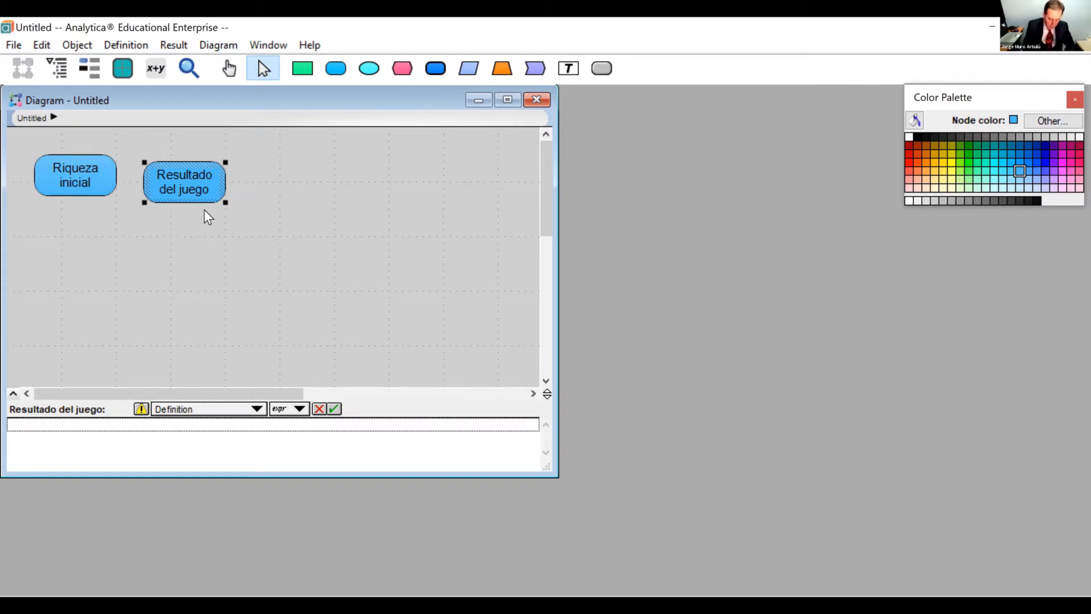
{"action": "type", "text": "Bern"}
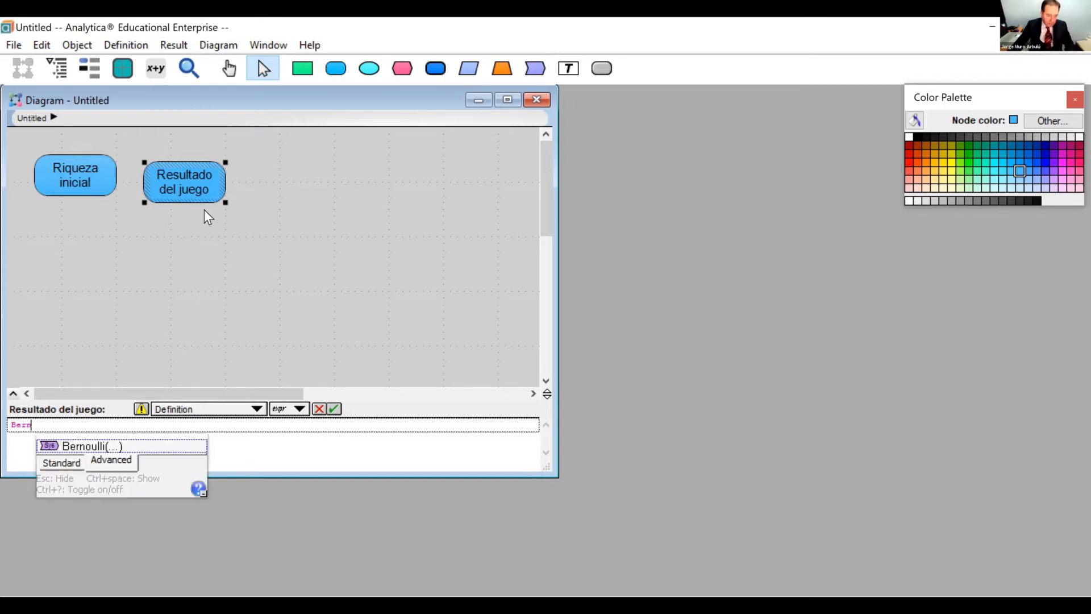
{"action": "left_click", "coordinate": [124, 444]}
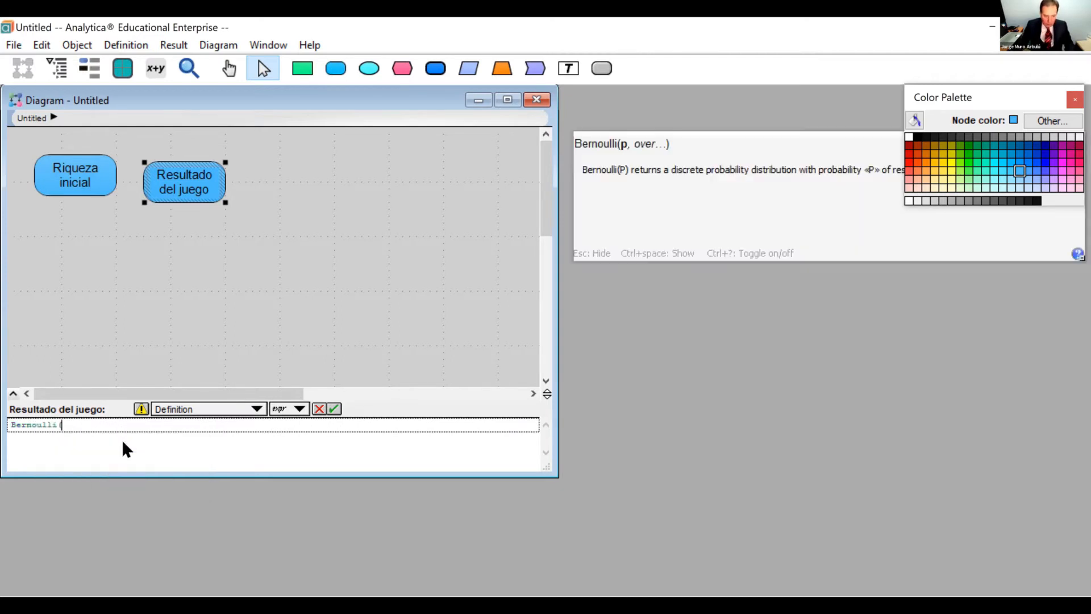
{"action": "type", "text": "50%)*1M"}
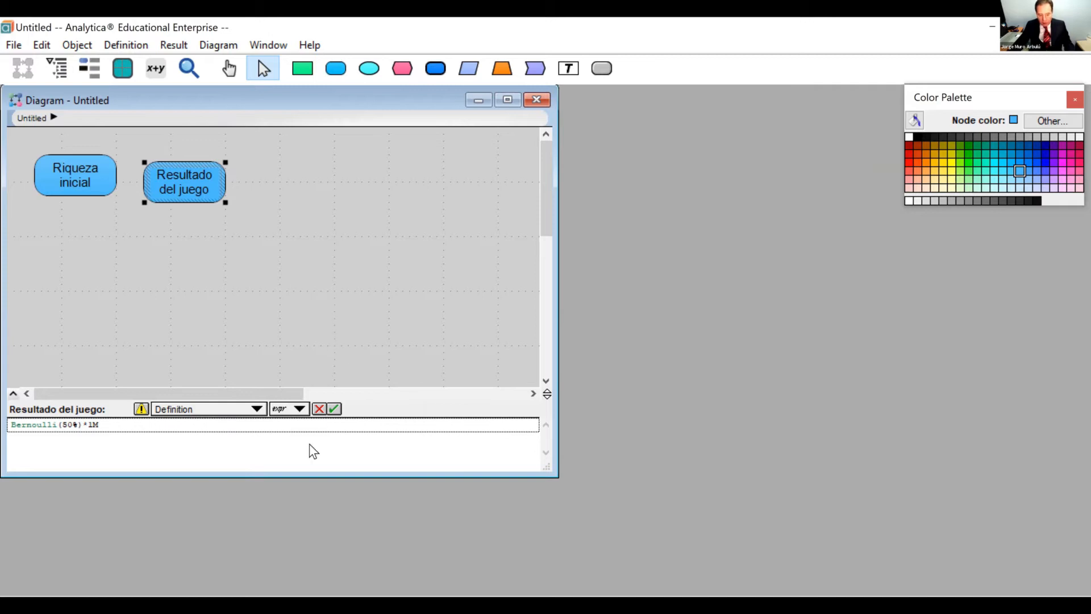
{"action": "left_click", "coordinate": [334, 409]}
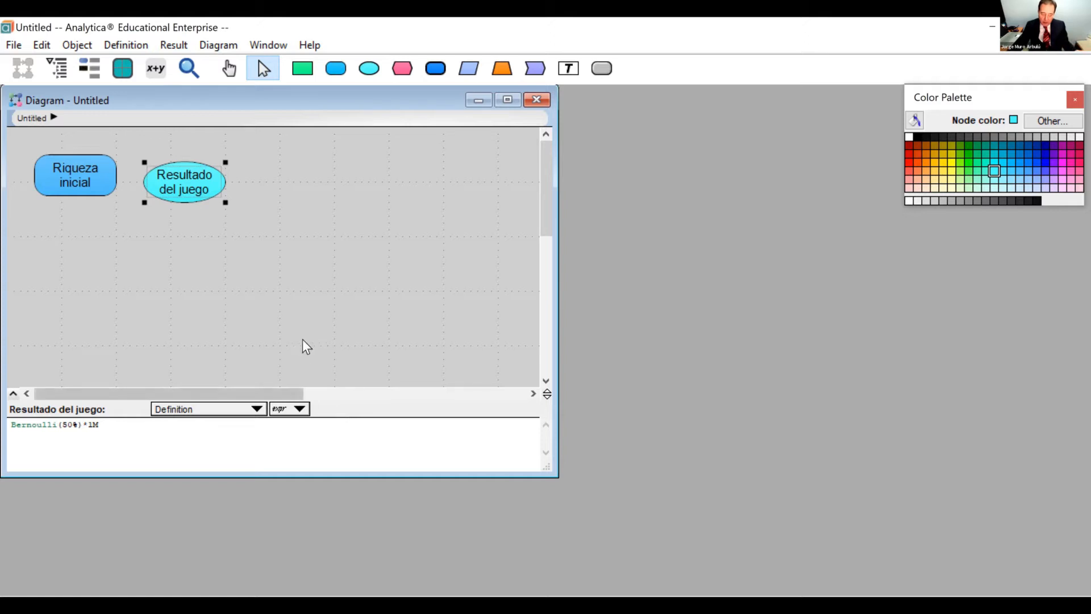
View the result of Resultado del juego as a Probability Density chart, and close the result window.
{"action": "mouse_move", "coordinate": [193, 183]}
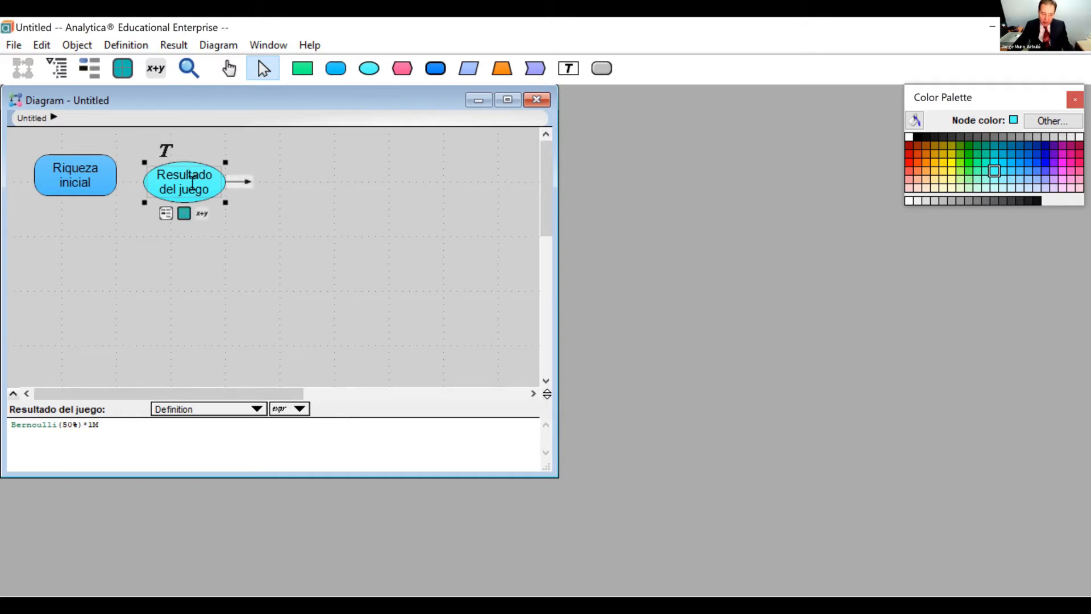
{"action": "left_click", "coordinate": [190, 210]}
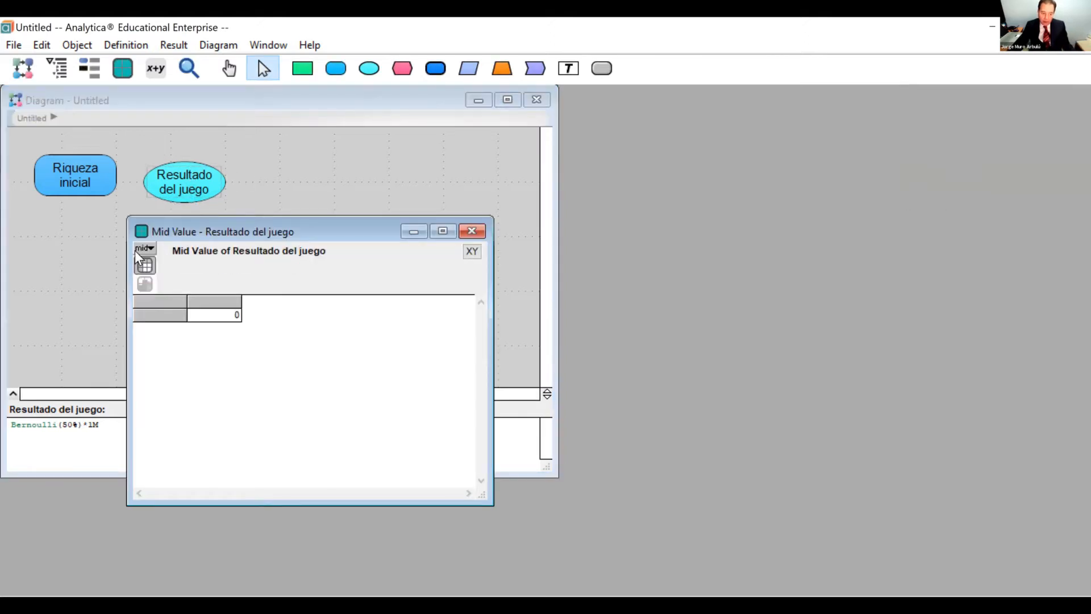
{"action": "left_click", "coordinate": [139, 250]}
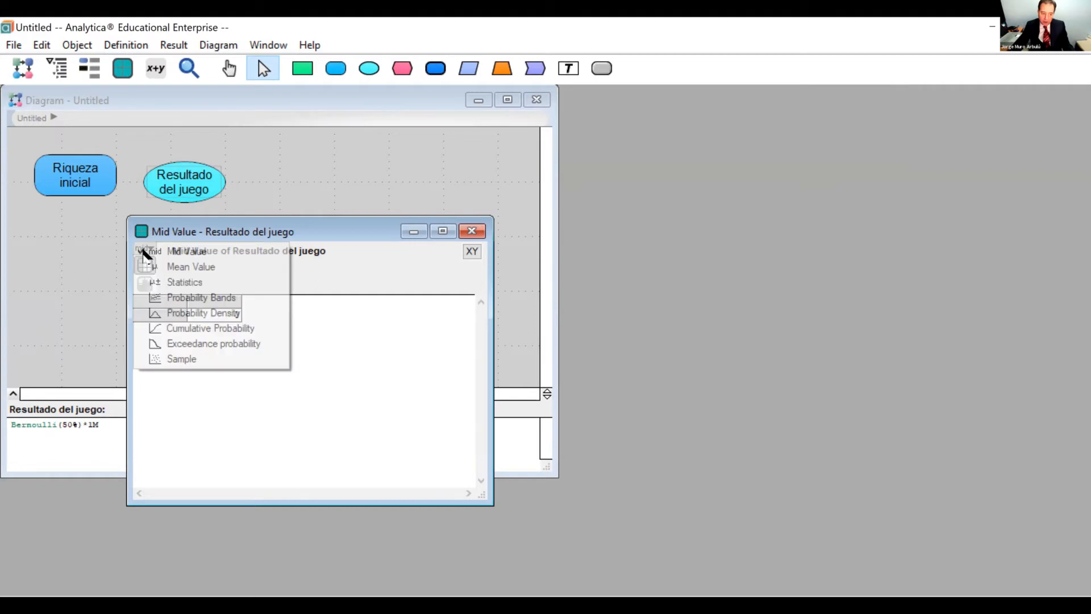
{"action": "left_click", "coordinate": [185, 312]}
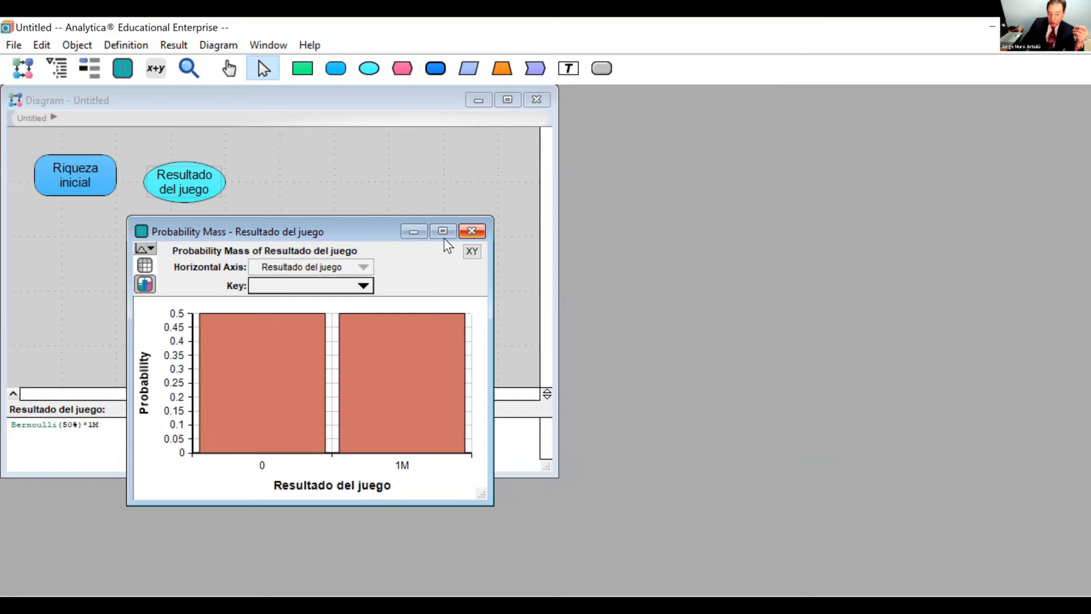
{"action": "left_click", "coordinate": [472, 231]}
Add a variable node titled "Utilidad de jugar" to the right of Resultado del juego.
{"action": "left_click", "coordinate": [336, 68]}
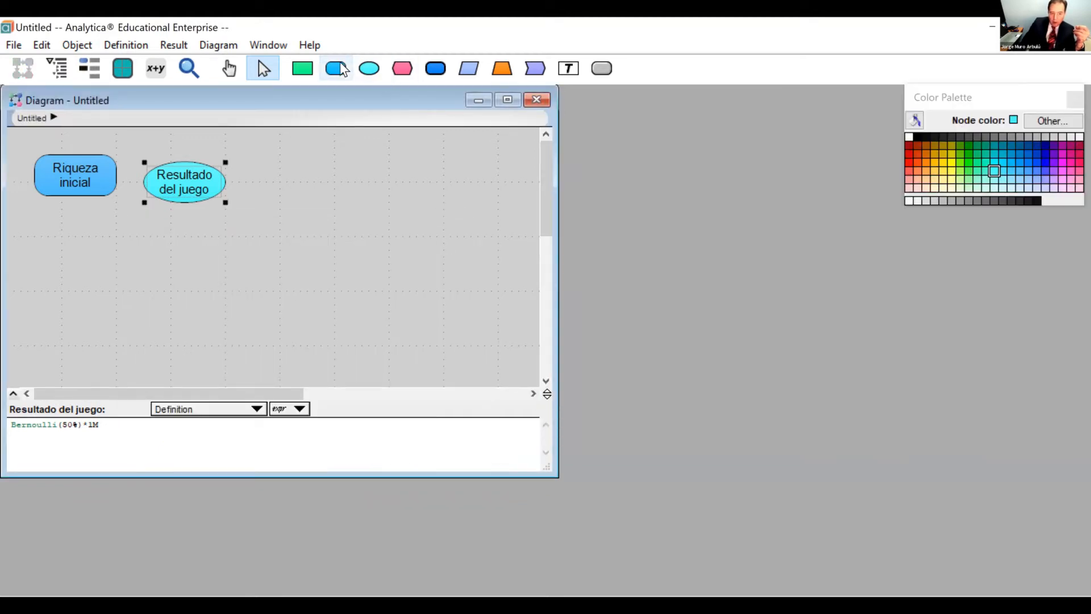
{"action": "left_click", "coordinate": [319, 178]}
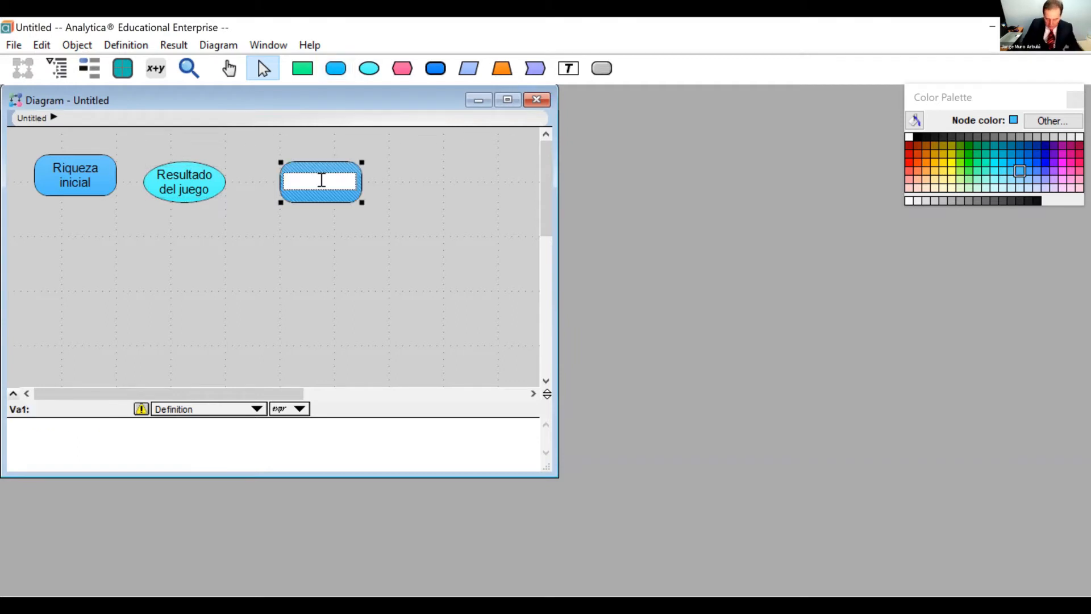
{"action": "type", "text": "Util"}
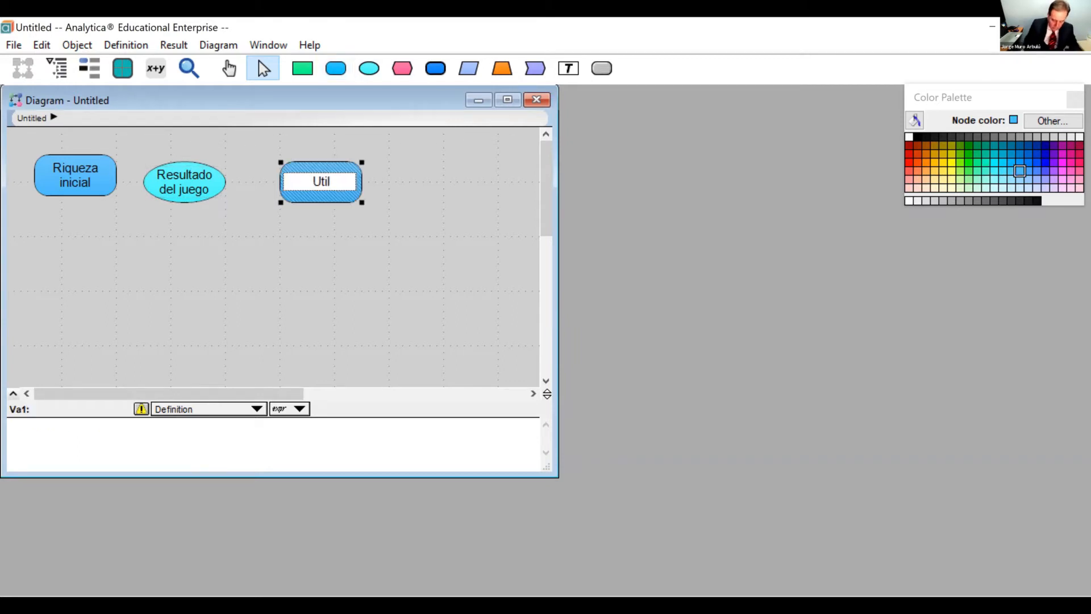
{"action": "type", "text": "idad d"}
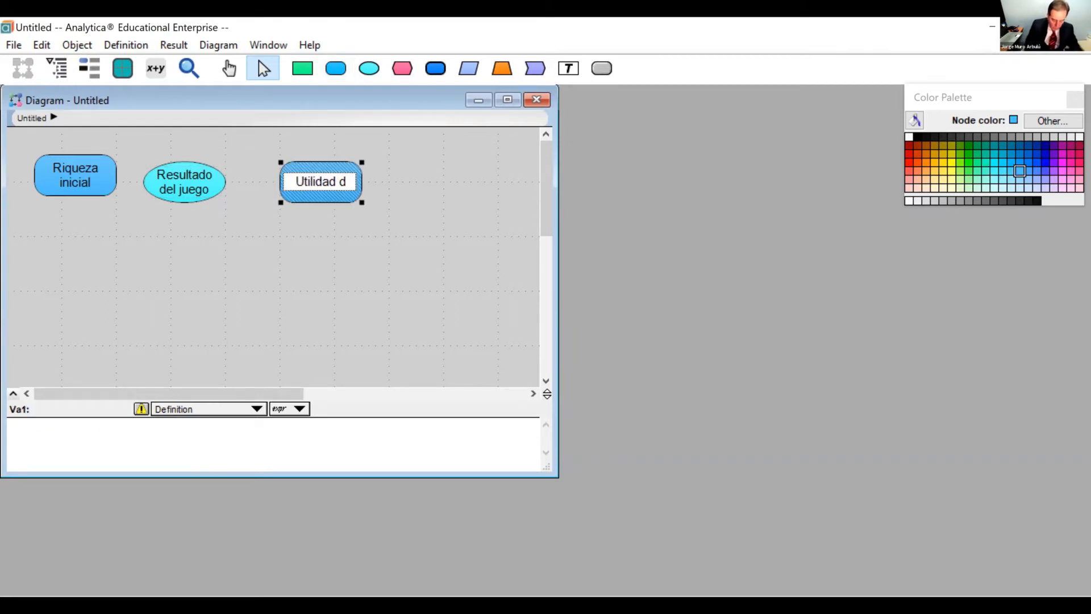
{"action": "type", "text": "e jugar"}
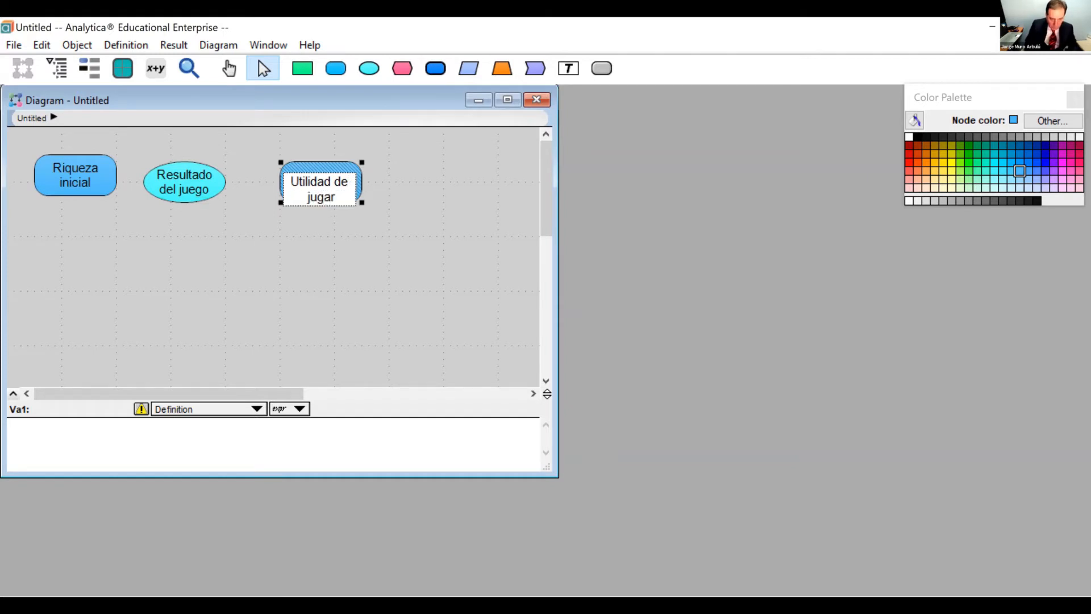
{"action": "key", "text": "Tab"}
Enter Ln(Riqueza_inicial+Resultado_del_juego) as the definition of Utilidad de jugar.
{"action": "mouse_move", "coordinate": [320, 180]}
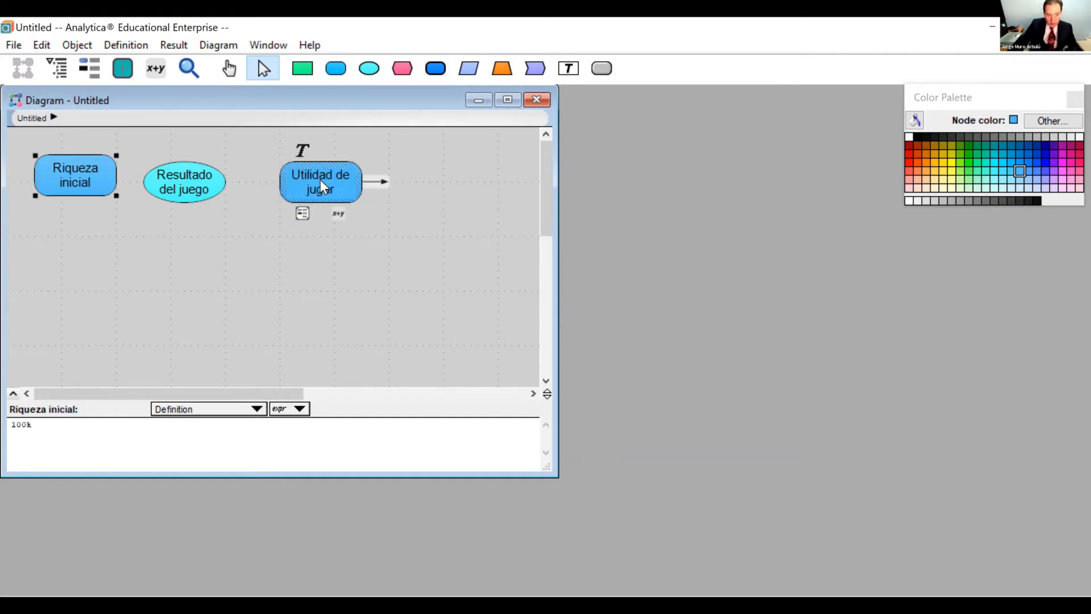
{"action": "left_click", "coordinate": [336, 214]}
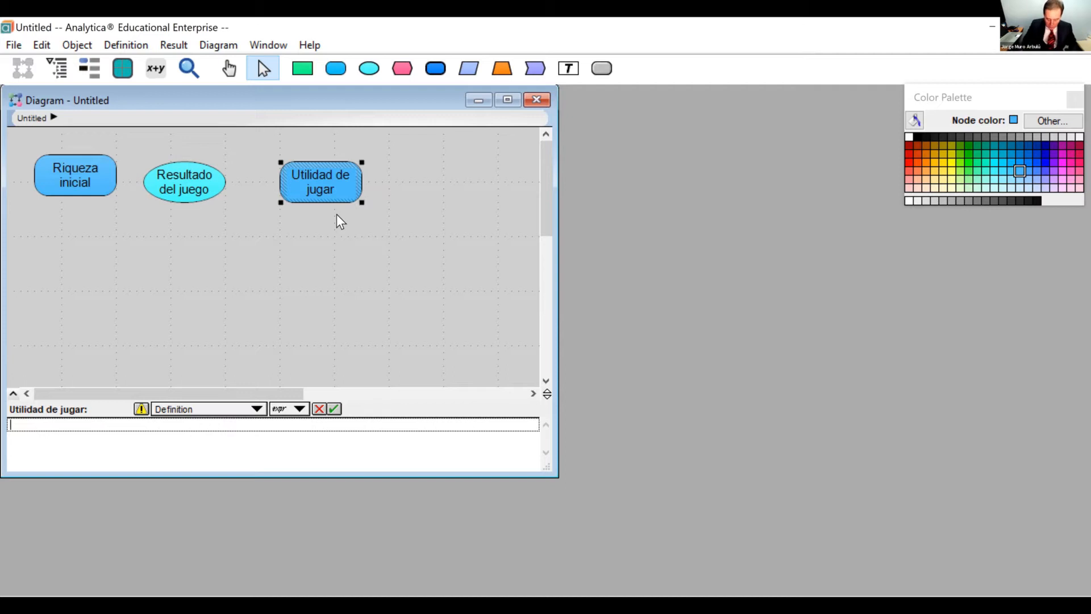
{"action": "type", "text": "Ln "}
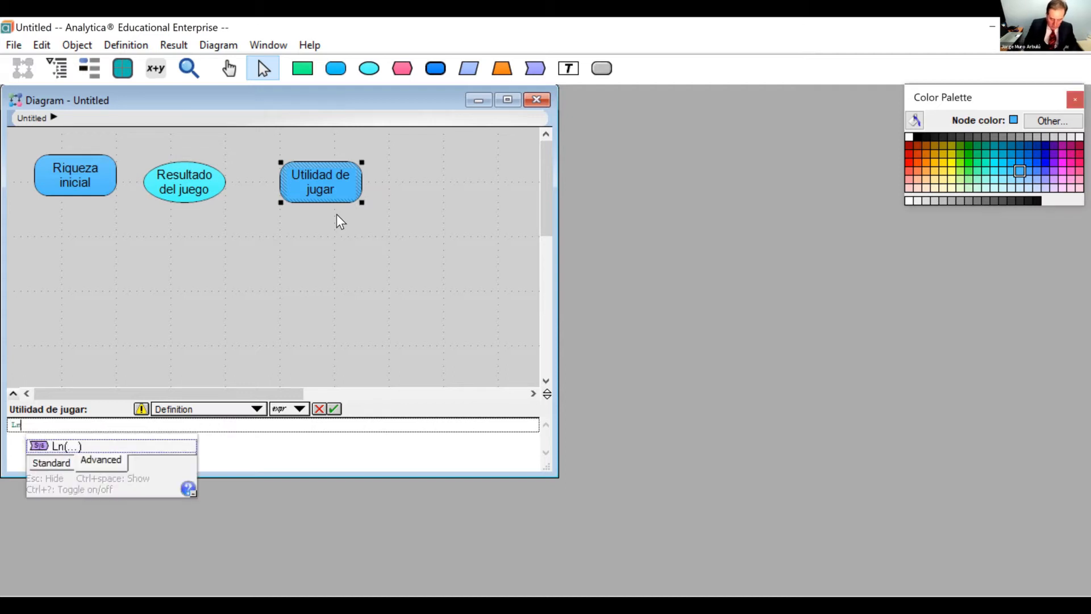
{"action": "type", "text": "("}
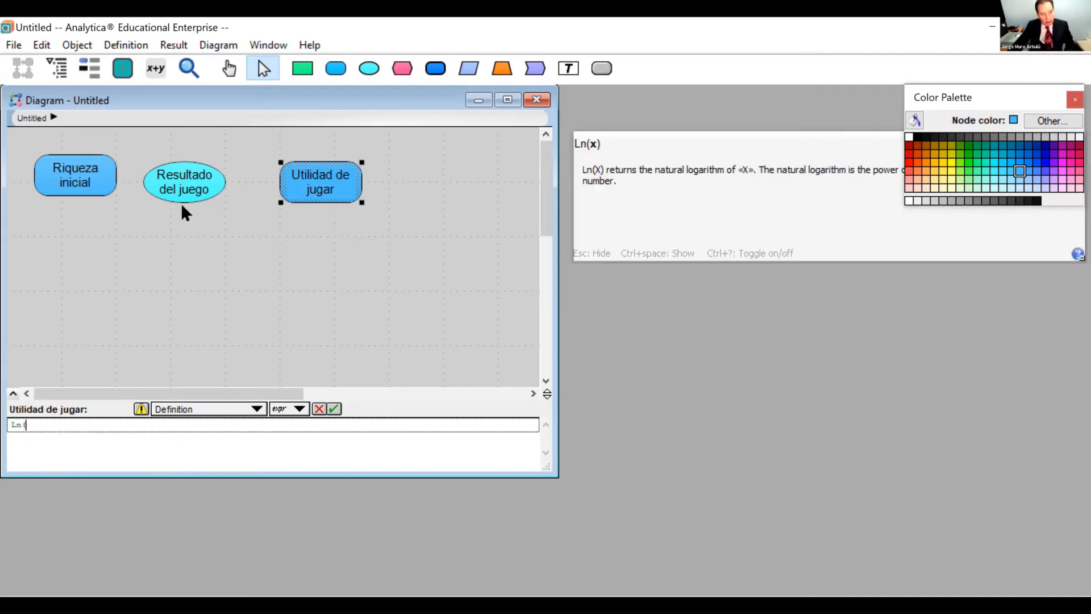
{"action": "left_click", "coordinate": [104, 166]}
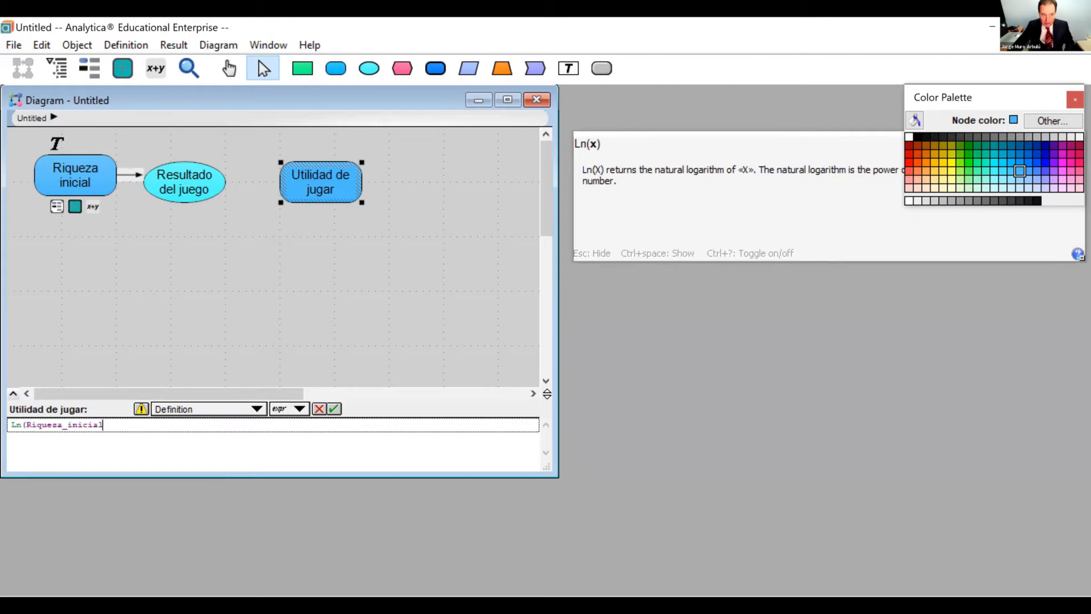
{"action": "type", "text": "+"}
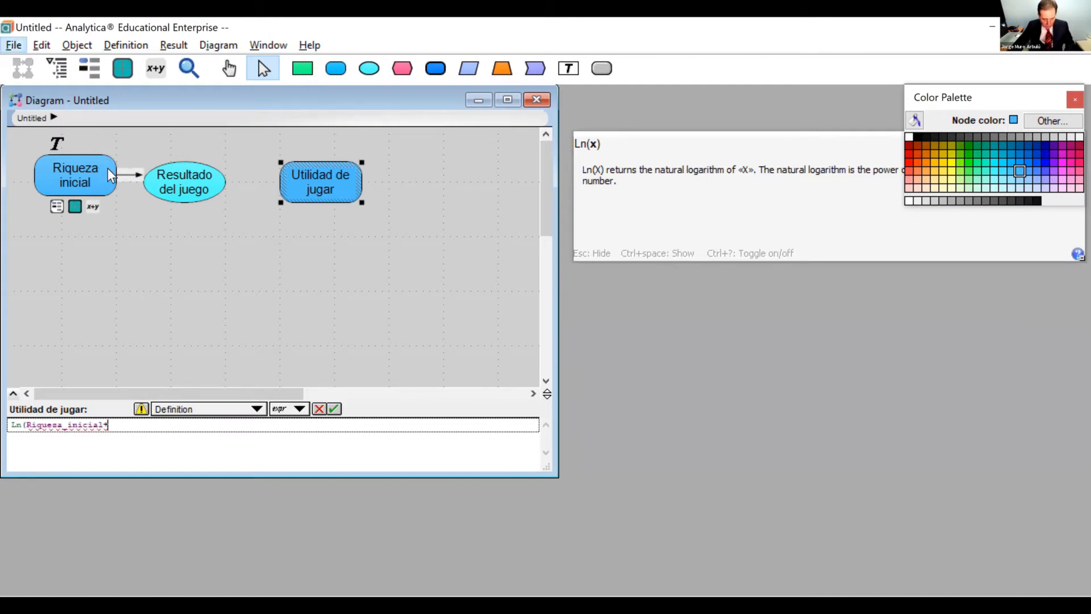
{"action": "left_click", "coordinate": [179, 188]}
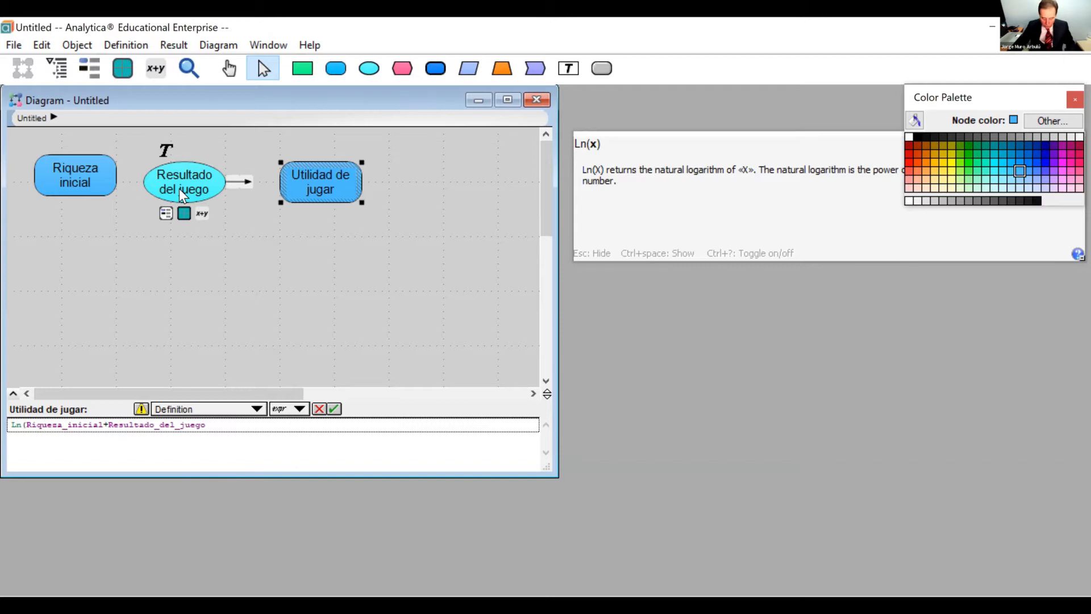
{"action": "type", "text": ")"}
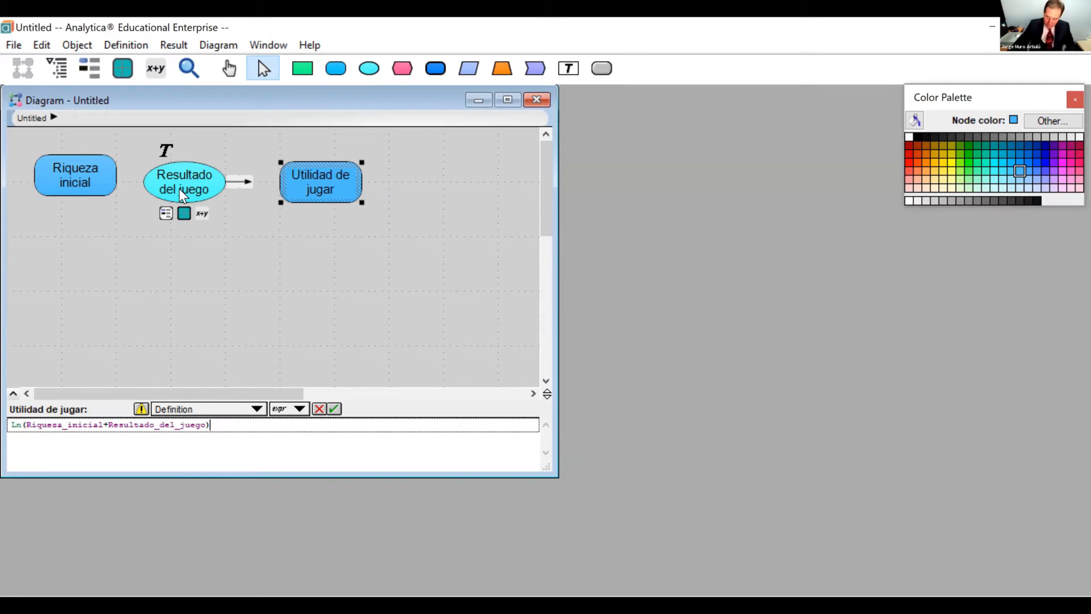
{"action": "type", "text": "mean"}
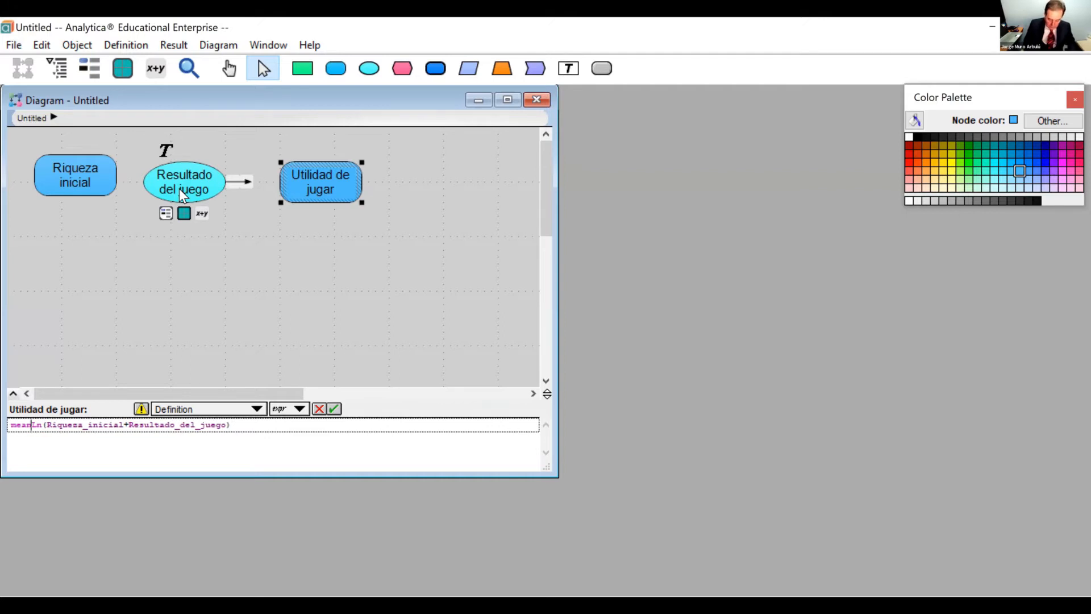
{"action": "type", "text": "("}
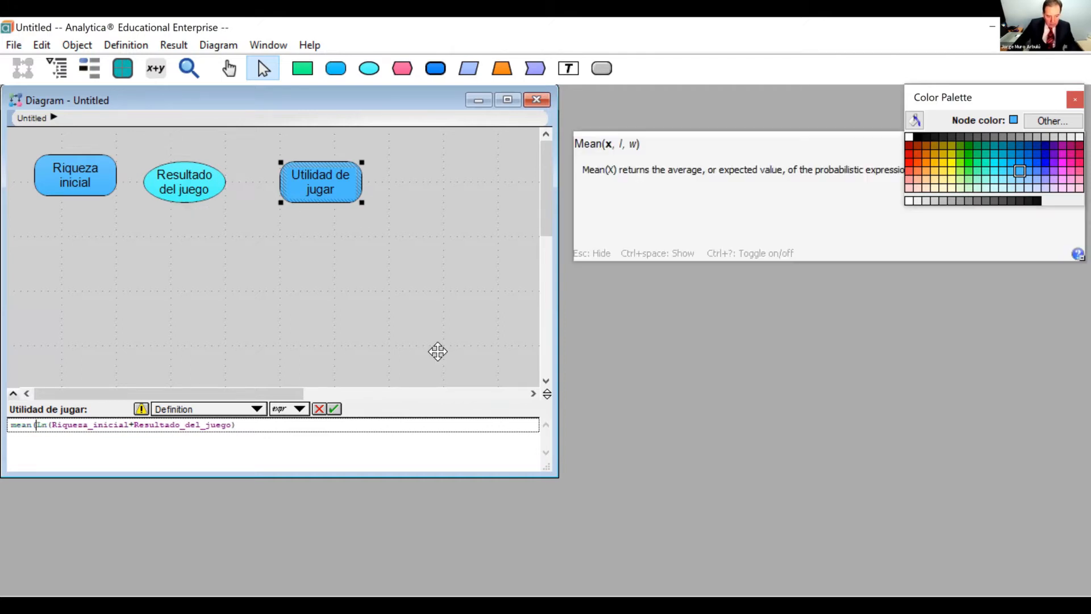
Wrap the logarithm in Utilidad de jugar's definition in the mean function and accept the definition.
{"action": "left_click", "coordinate": [254, 428]}
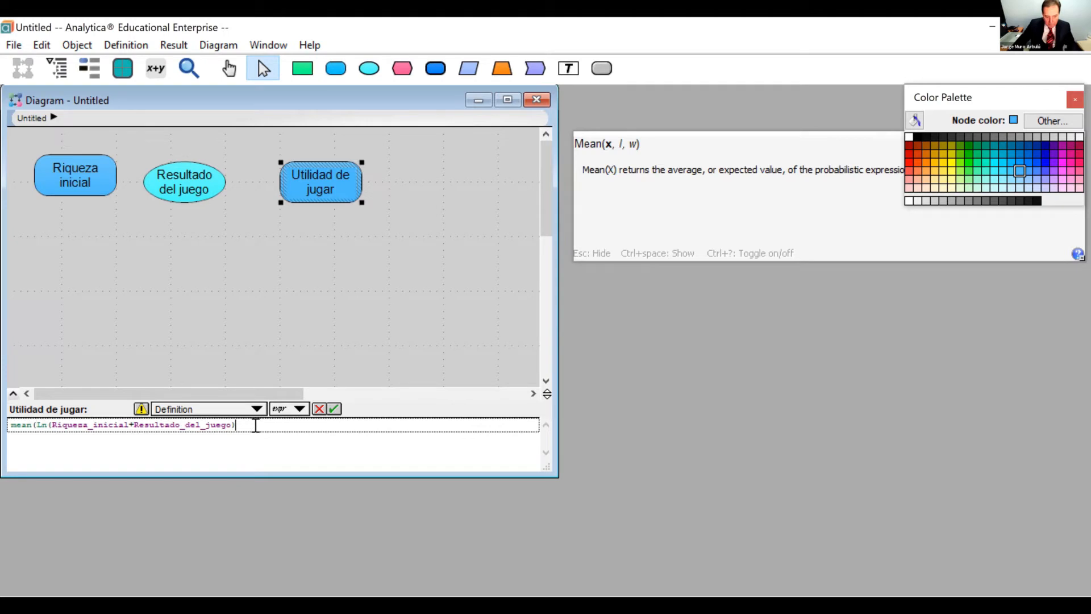
{"action": "type", "text": ")"}
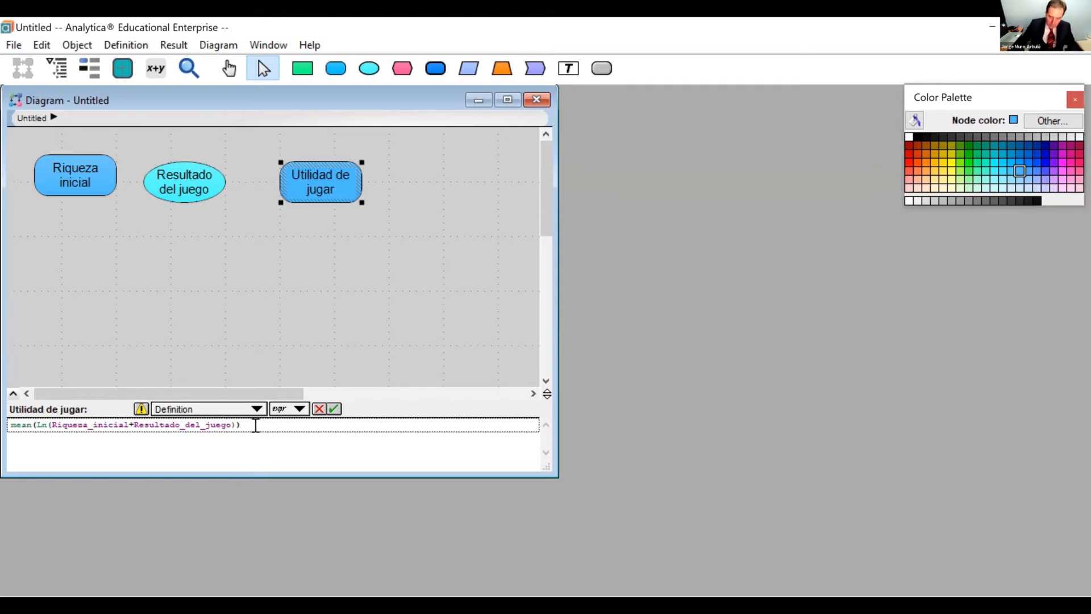
{"action": "left_click", "coordinate": [334, 409]}
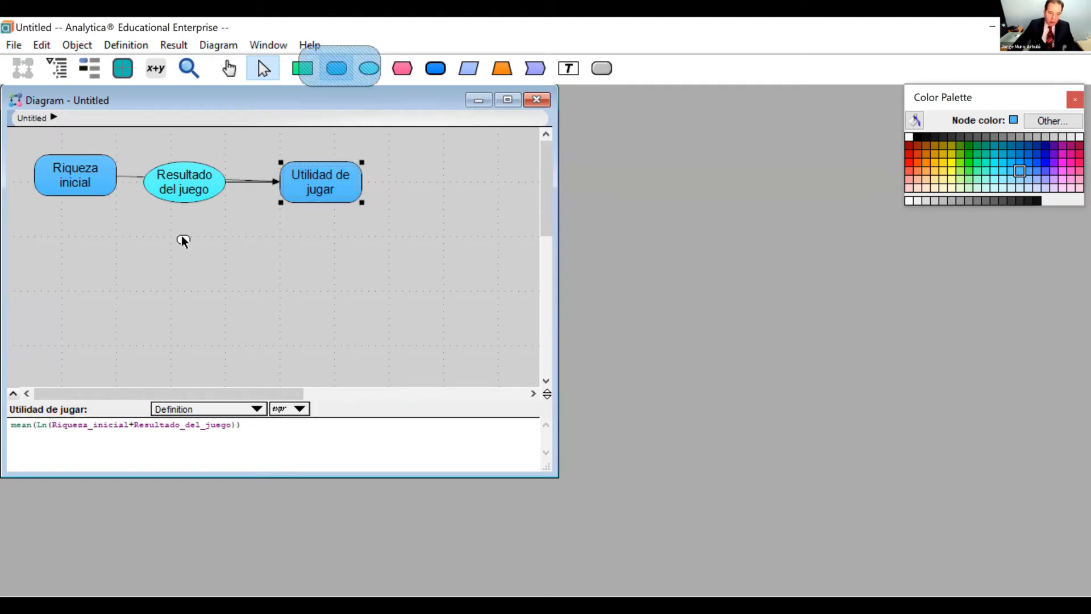
Add a variable node titled "Utilidad de NO jugar" below Resultado del juego.
{"action": "left_click", "coordinate": [185, 237]}
{"action": "type", "text": "U"}
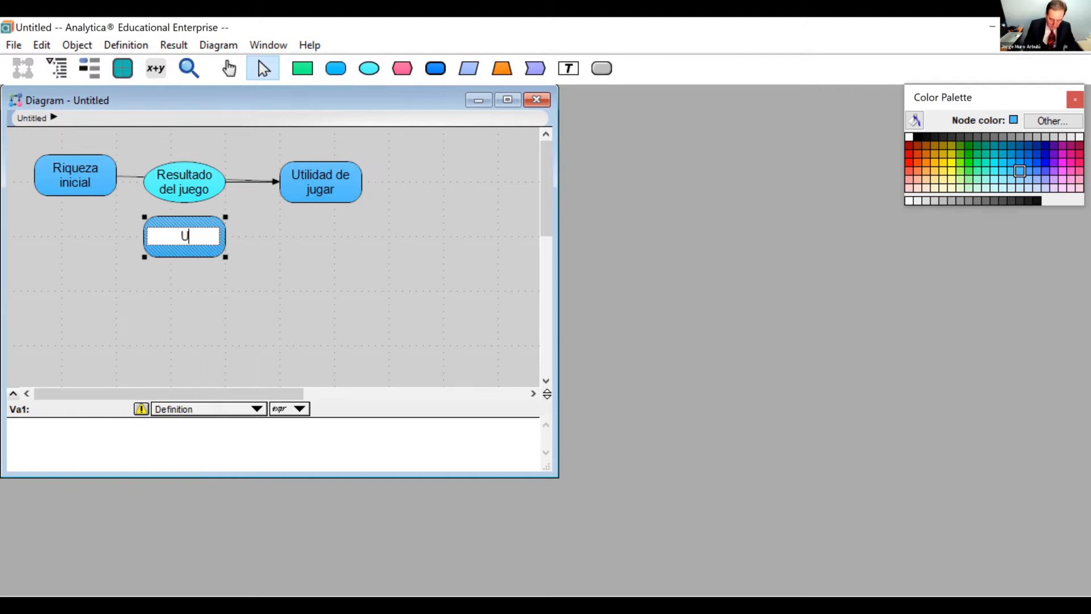
{"action": "type", "text": "tilidad de"}
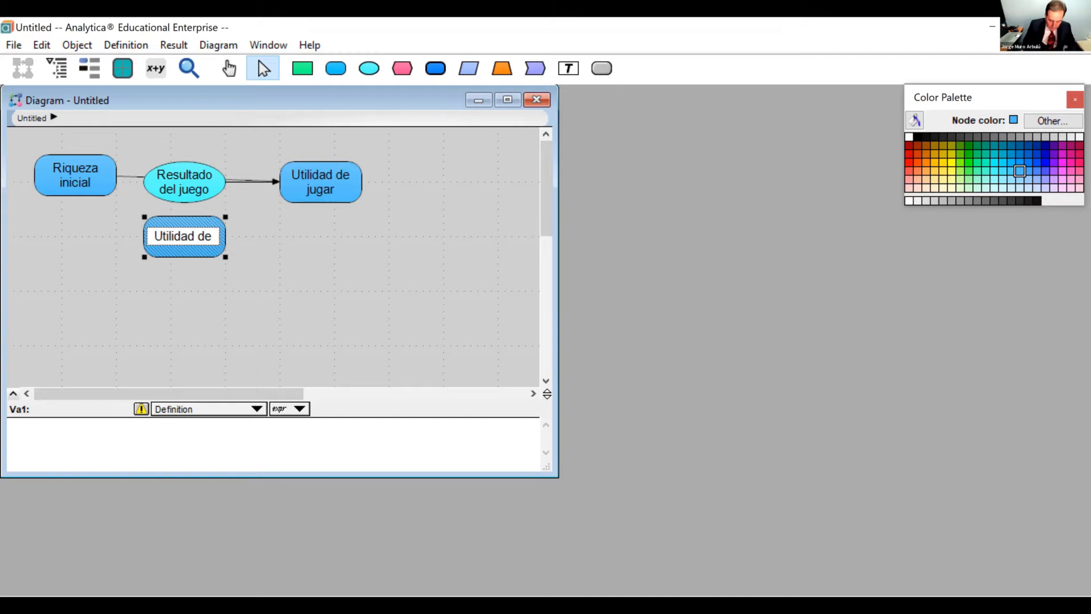
{"action": "type", "text": " NO jugar"}
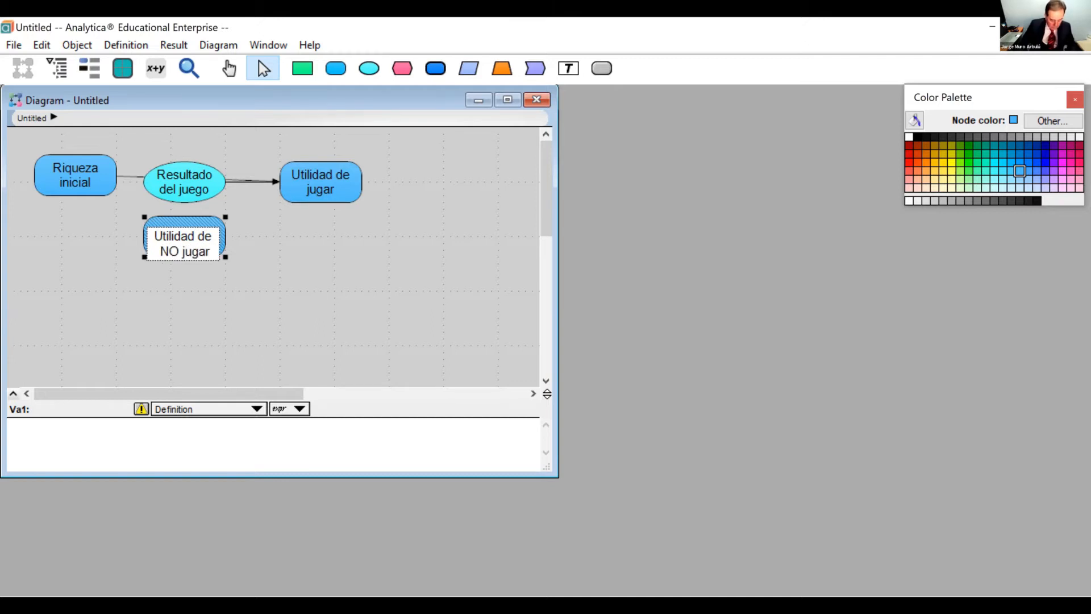
{"action": "key", "text": "Tab"}
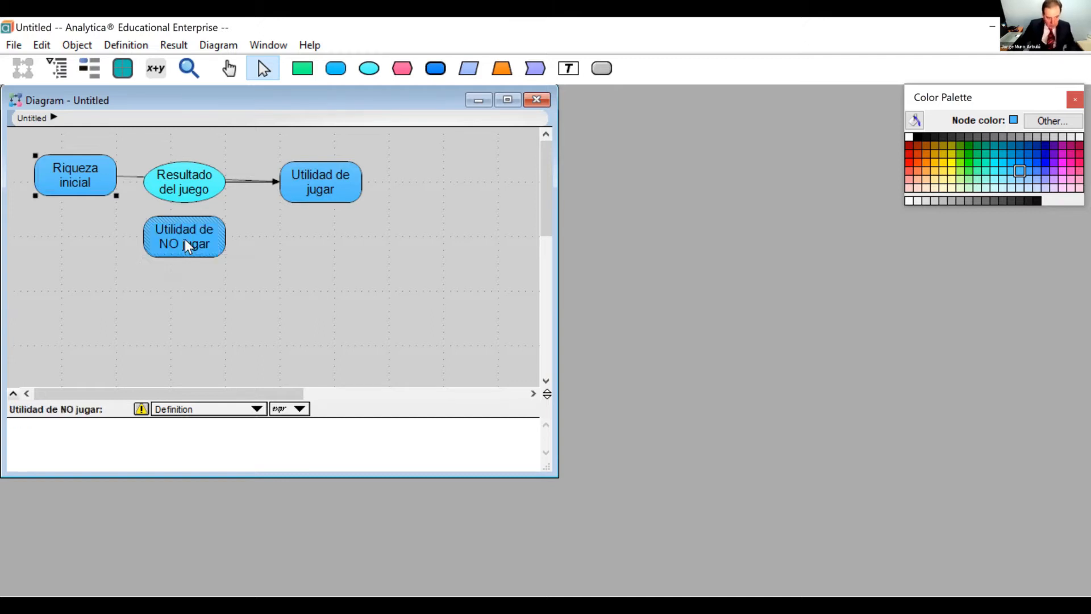
Define Utilidad de NO jugar as Ln(Riqueza_inicial+400k).
{"action": "left_click", "coordinate": [195, 267]}
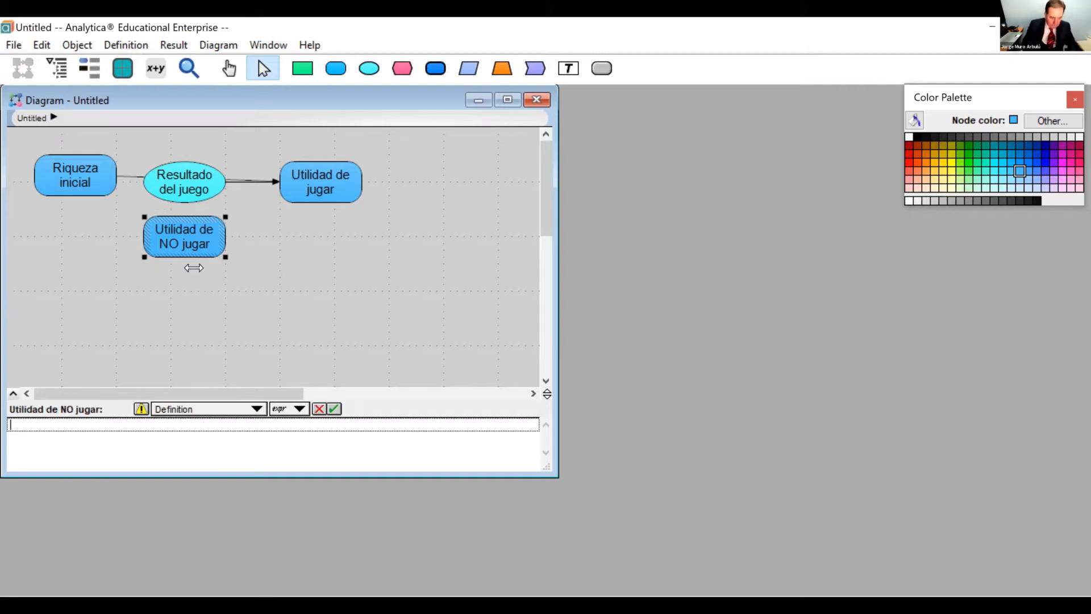
{"action": "type", "text": "Ln"}
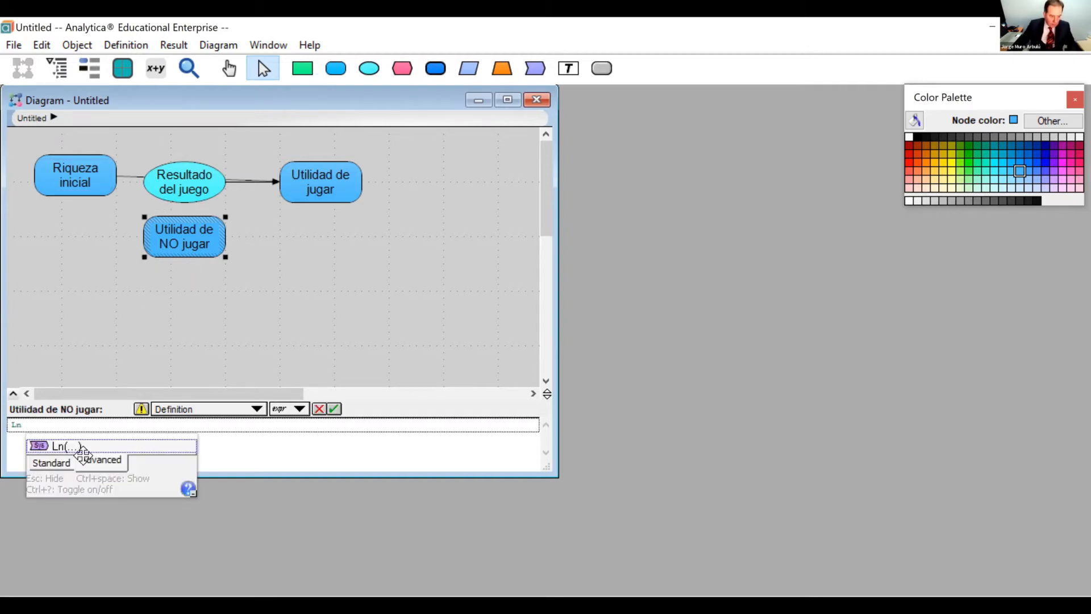
{"action": "type", "text": "("}
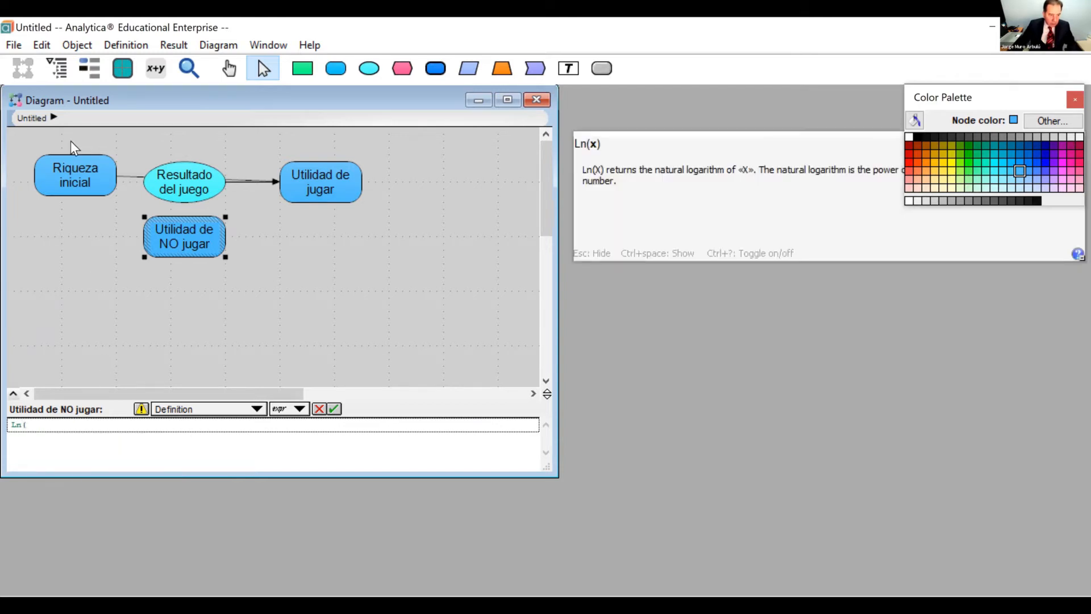
{"action": "left_click", "coordinate": [85, 169]}
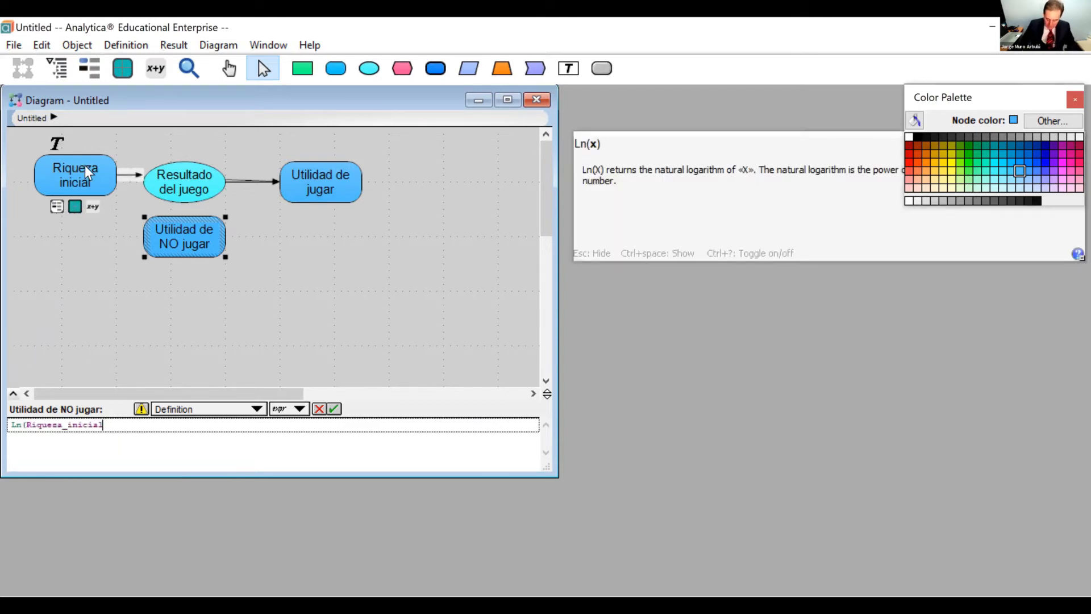
{"action": "type", "text": "+"}
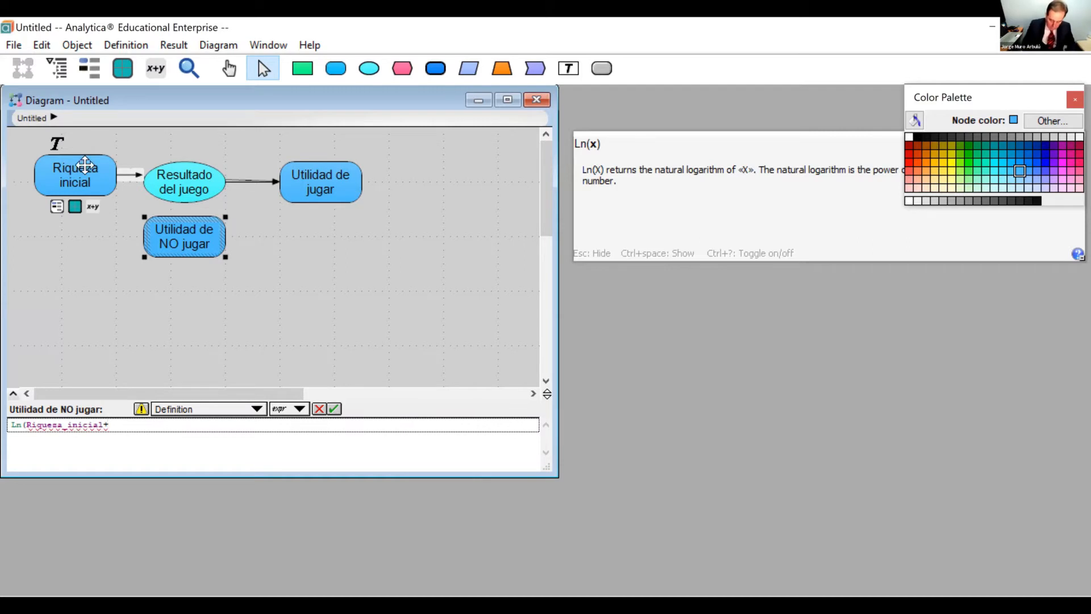
{"action": "type", "text": "400k)"}
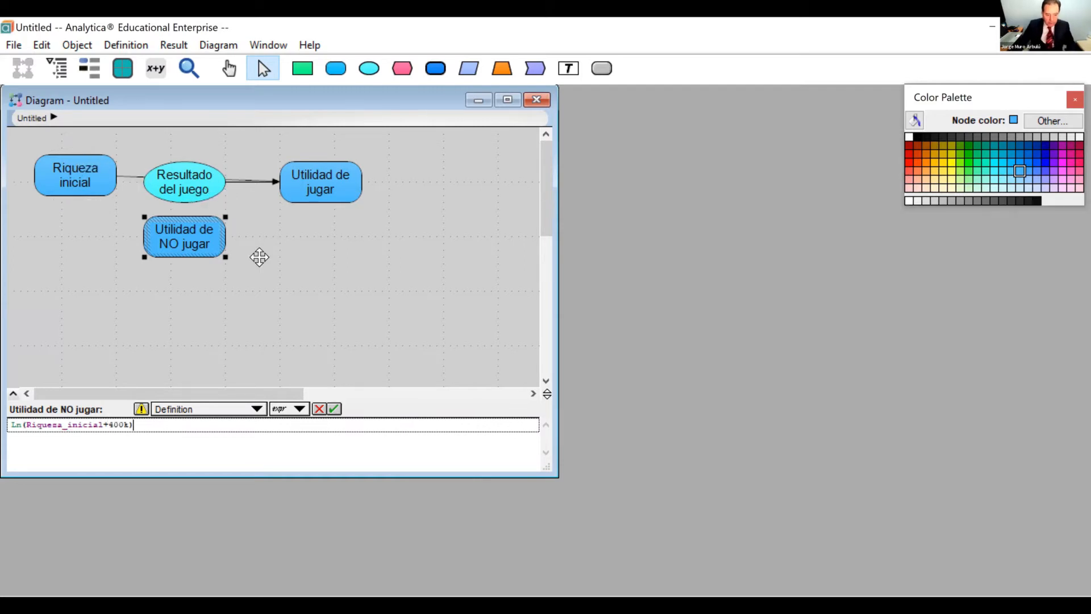
{"action": "left_click", "coordinate": [334, 409]}
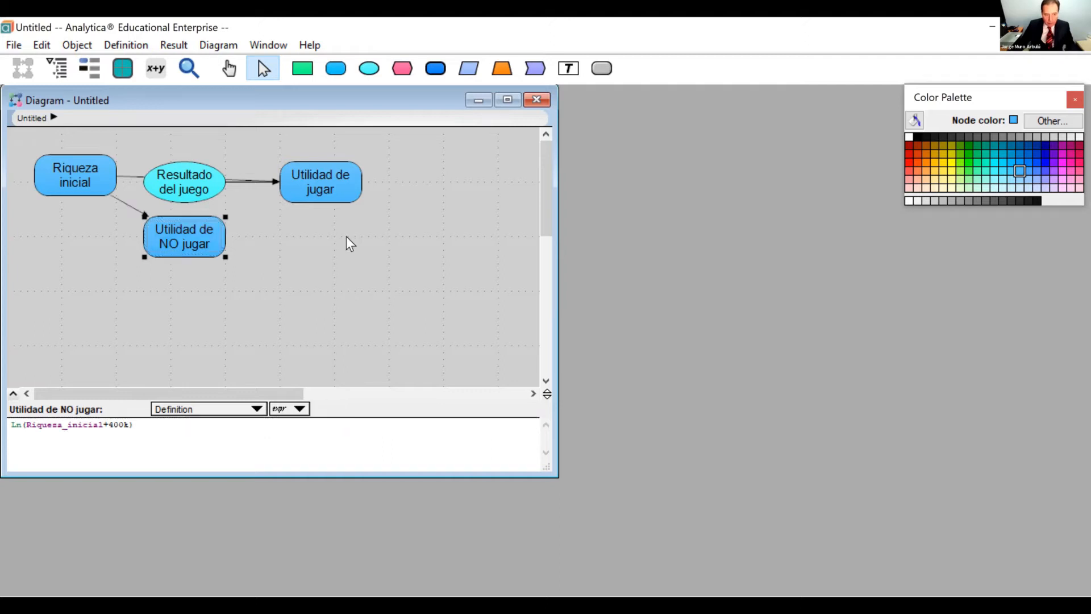
Format both utility nodes as Fixed point with 2 decimal digits, trailing zeroes and the $ currency symbol, without thousands separators.
{"action": "left_click", "coordinate": [335, 184]}
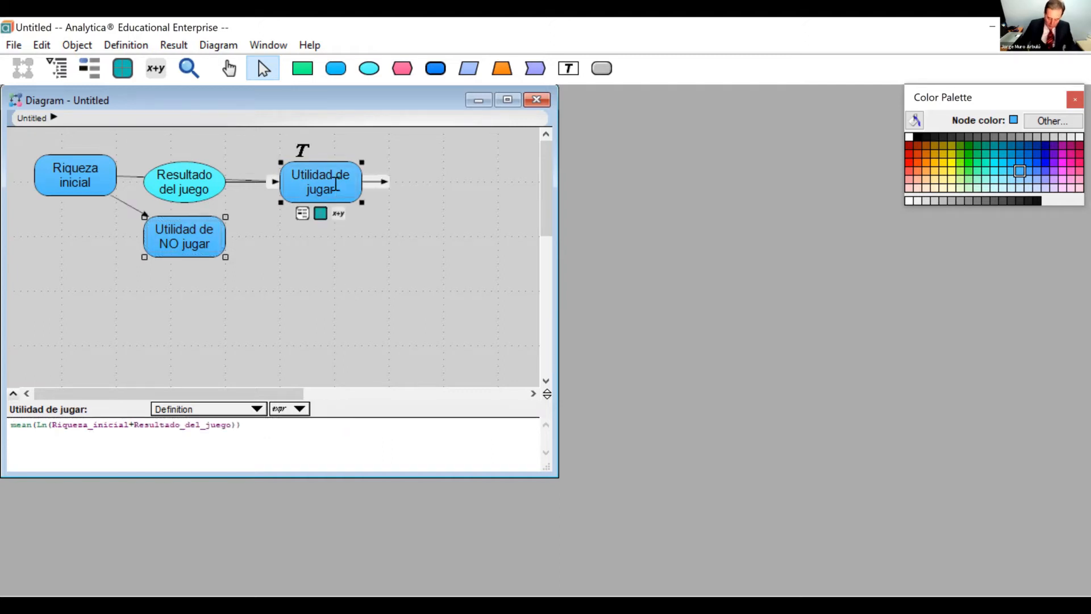
{"action": "key", "text": "ctrl+b"}
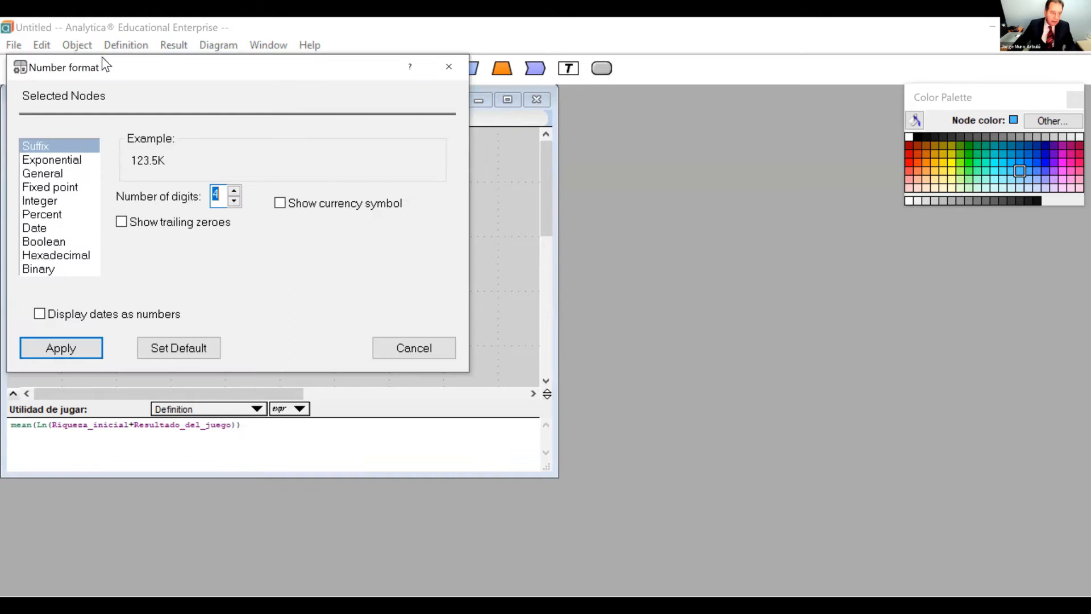
{"action": "left_click", "coordinate": [73, 186]}
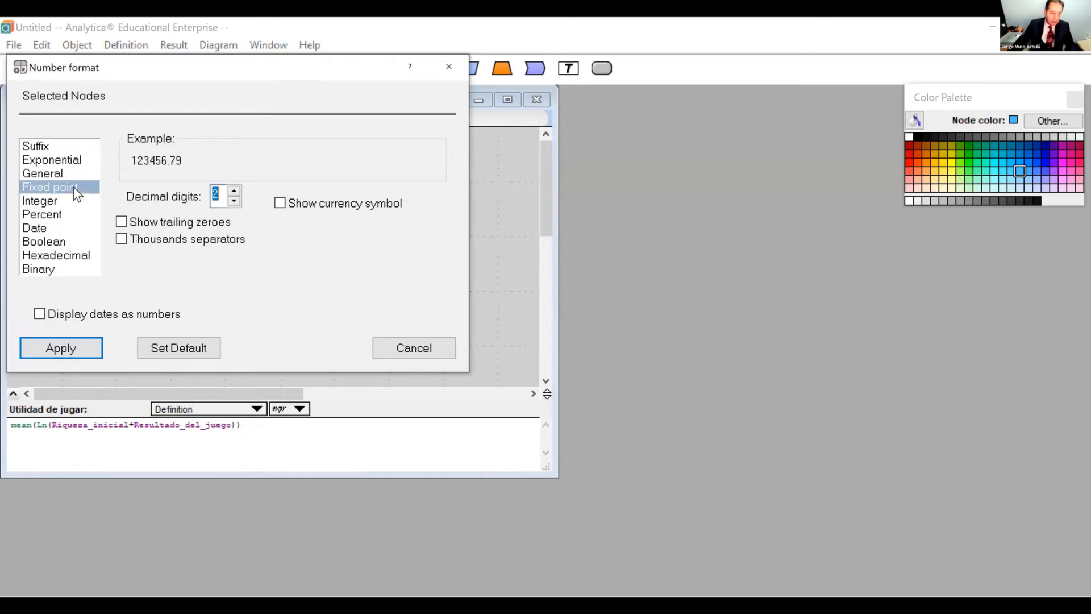
{"action": "left_click", "coordinate": [233, 200]}
{"action": "left_click", "coordinate": [233, 200]}
{"action": "left_click", "coordinate": [281, 203]}
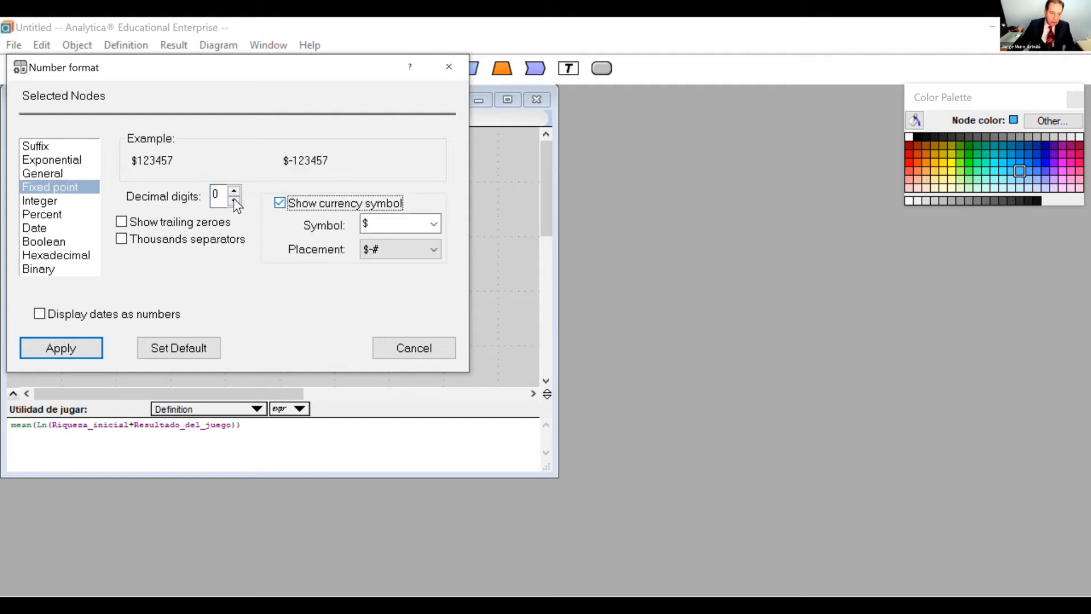
{"action": "left_click", "coordinate": [119, 239]}
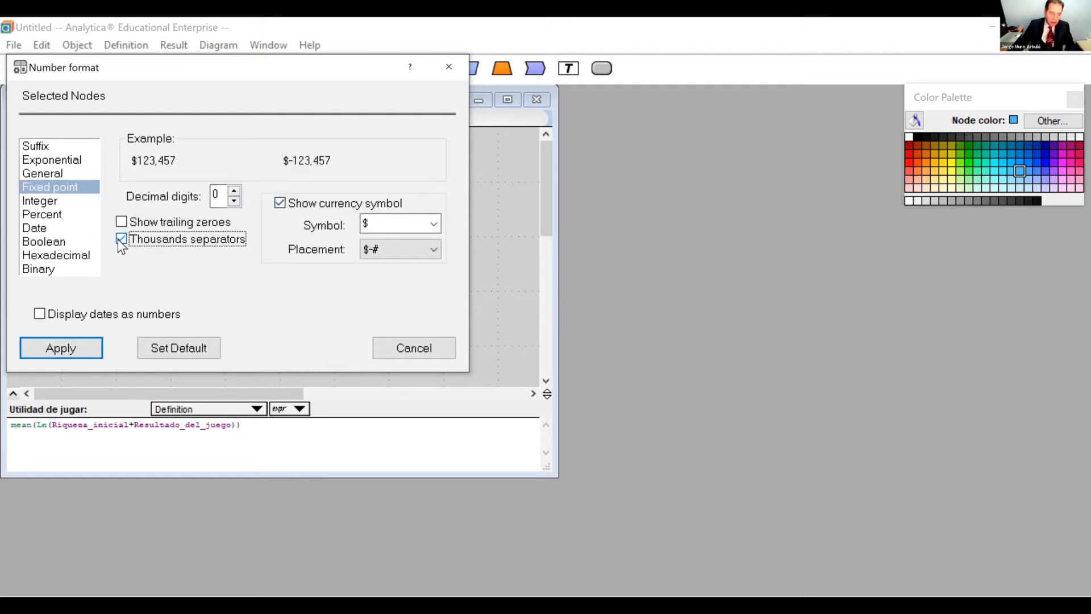
{"action": "left_click", "coordinate": [118, 238]}
{"action": "left_click", "coordinate": [234, 191]}
{"action": "left_click", "coordinate": [233, 191]}
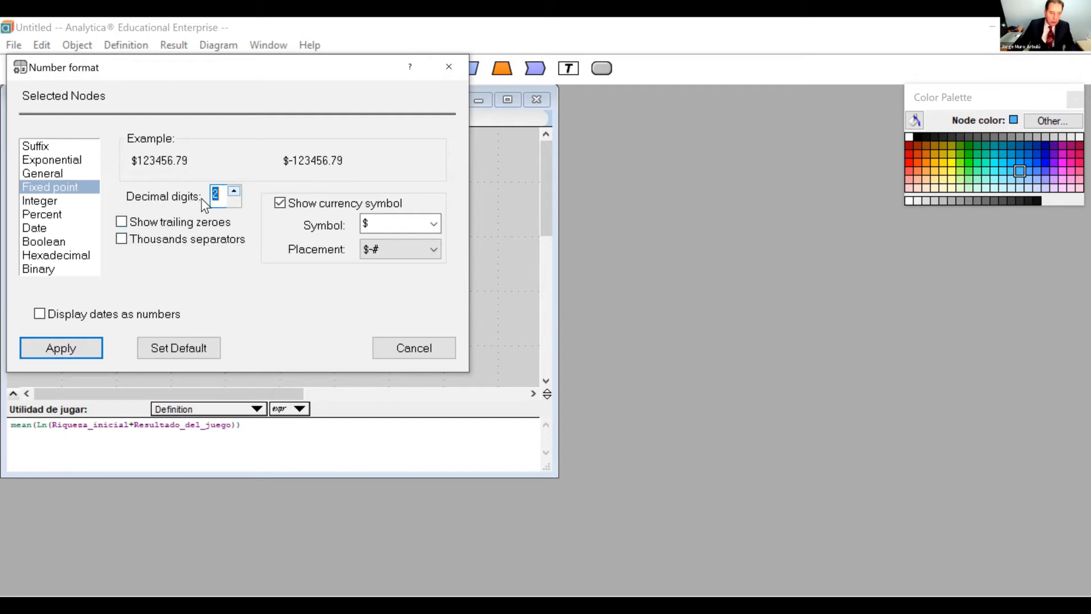
{"action": "left_click", "coordinate": [125, 223]}
{"action": "left_click", "coordinate": [87, 346]}
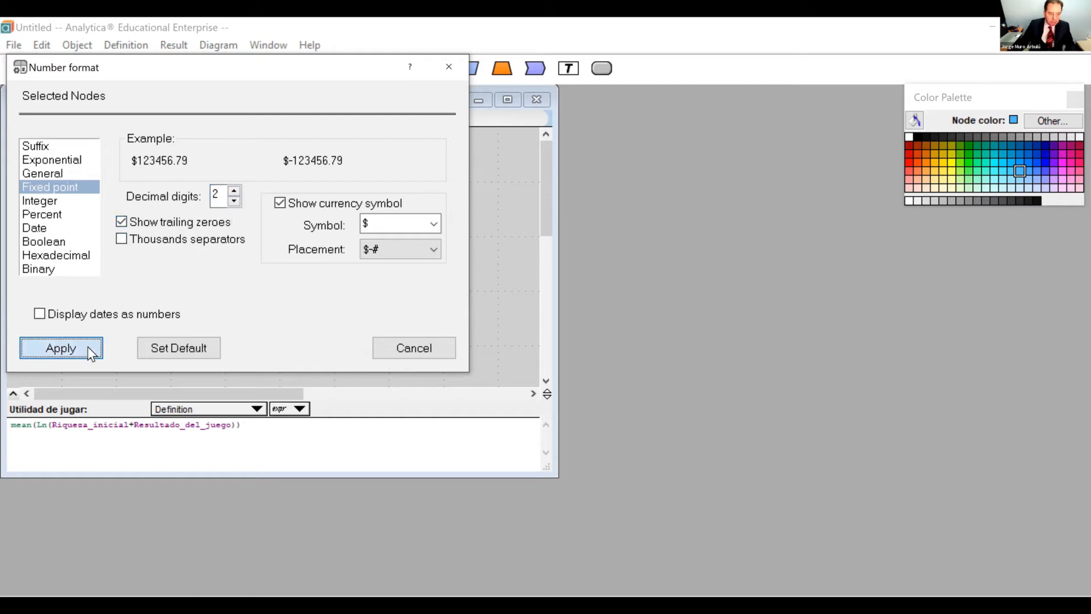
Create a comparison of Utilidad de jugar and Utilidad de NO jugar, view its mid-value table, and close the result window.
{"action": "mouse_move", "coordinate": [173, 249]}
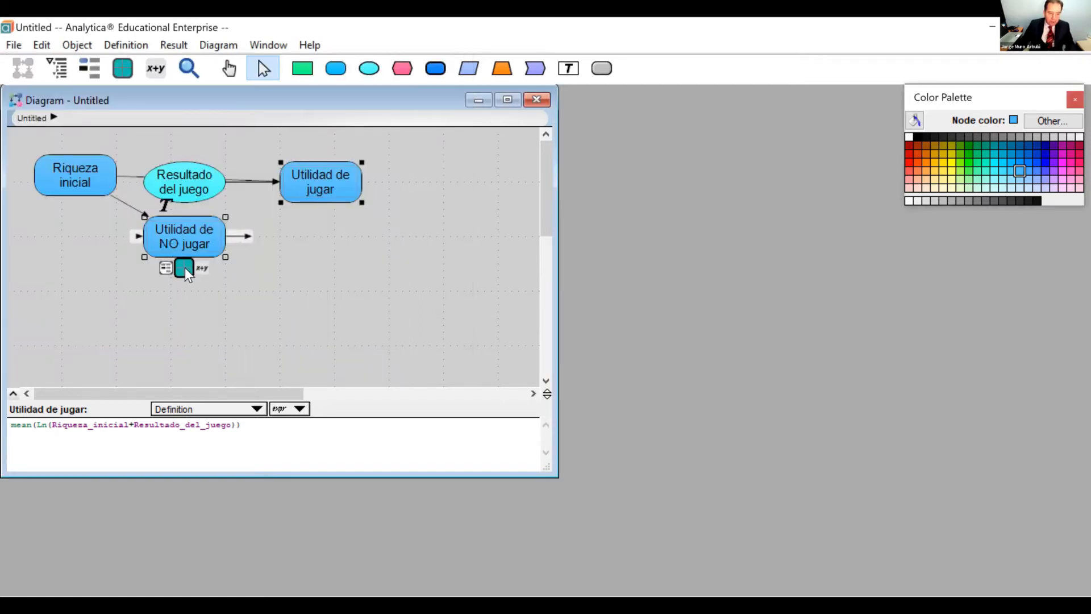
{"action": "left_click", "coordinate": [184, 265]}
{"action": "left_click", "coordinate": [530, 372]}
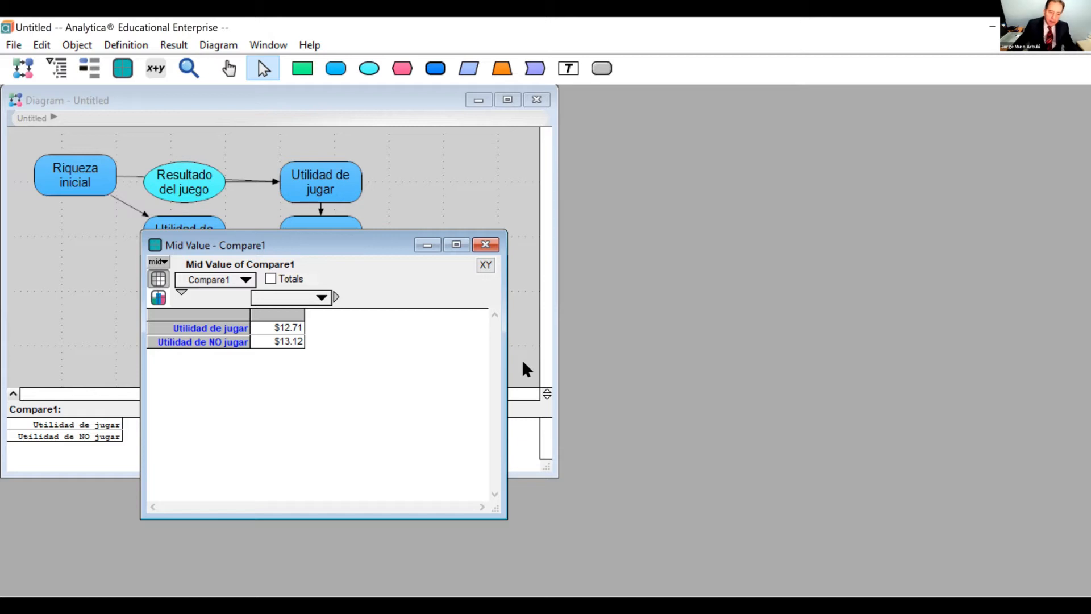
{"action": "left_click", "coordinate": [525, 315]}
Retitle the comparison node below Utilidad de jugar as "Umbral (Threshold)".
{"action": "left_click", "coordinate": [313, 243]}
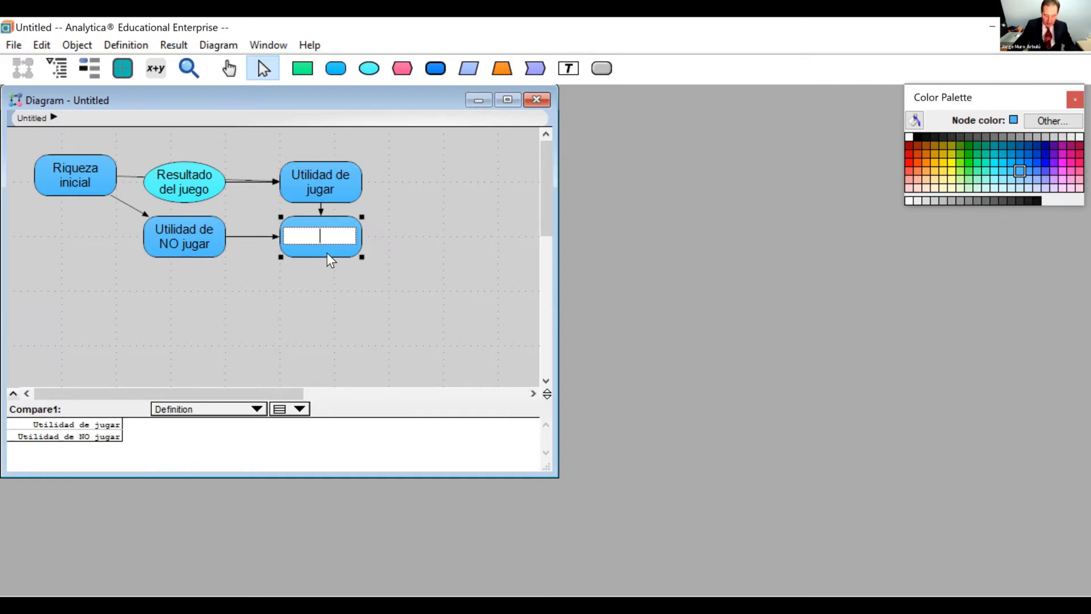
{"action": "type", "text": "Umbral"}
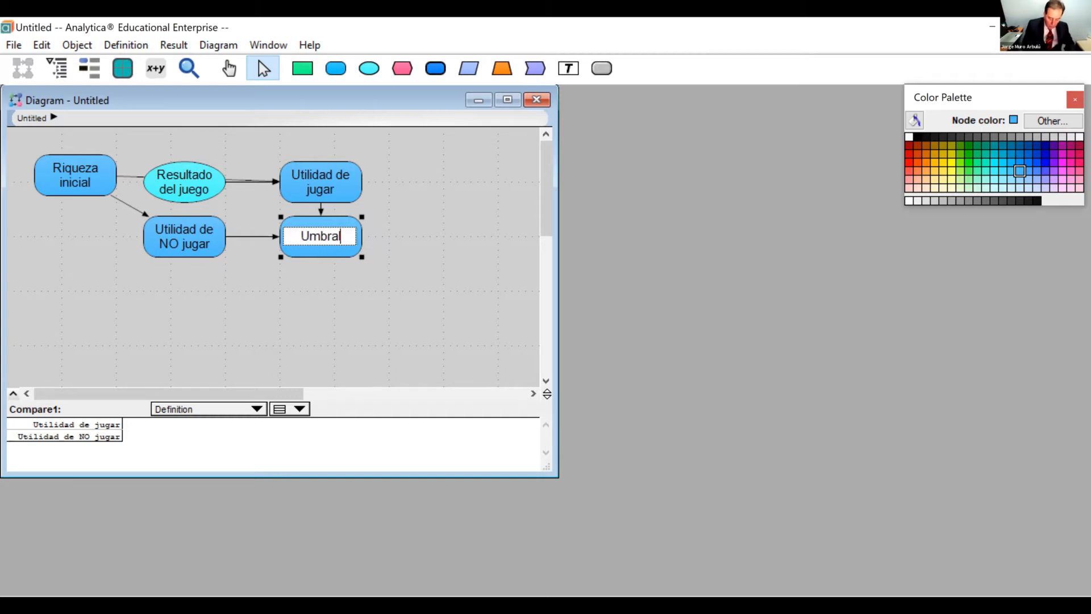
{"action": "type", "text": " T"}
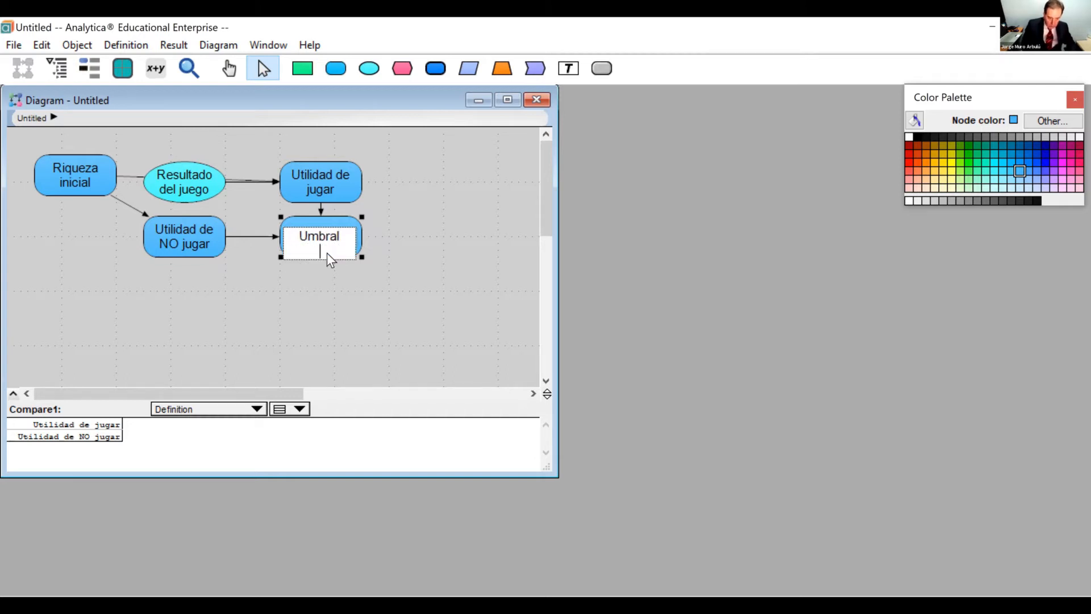
{"action": "type", "text": "hres"}
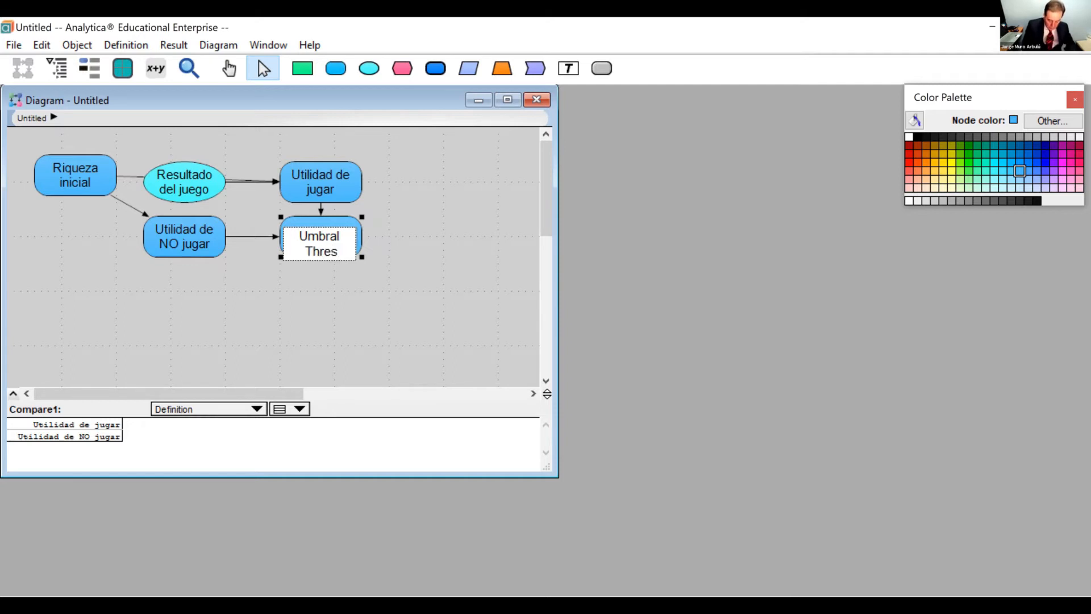
{"action": "type", "text": "hold)"}
{"action": "key", "text": "Home"}
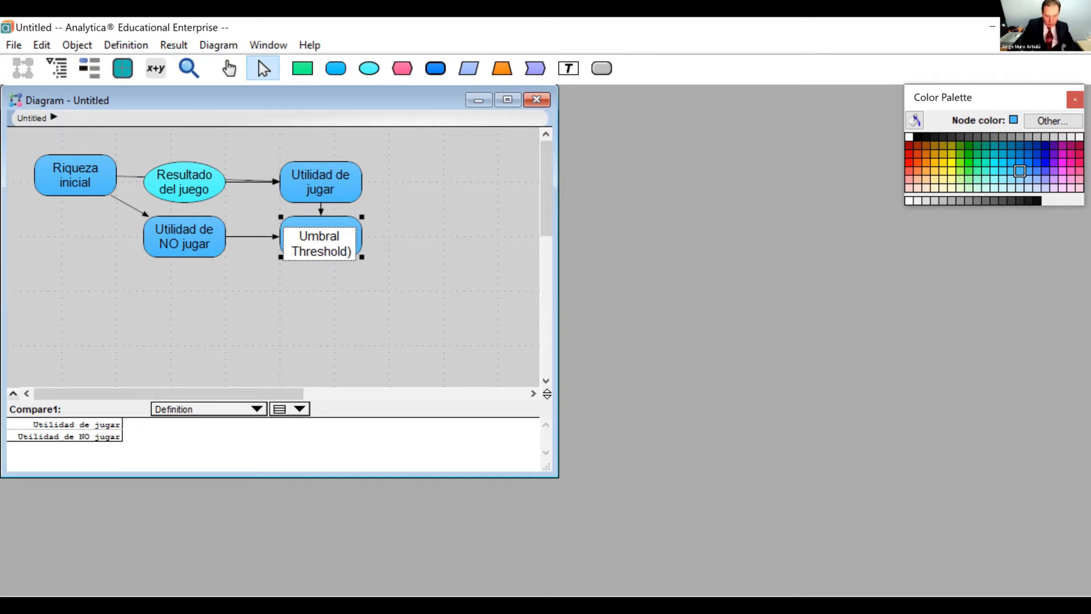
{"action": "type", "text": "("}
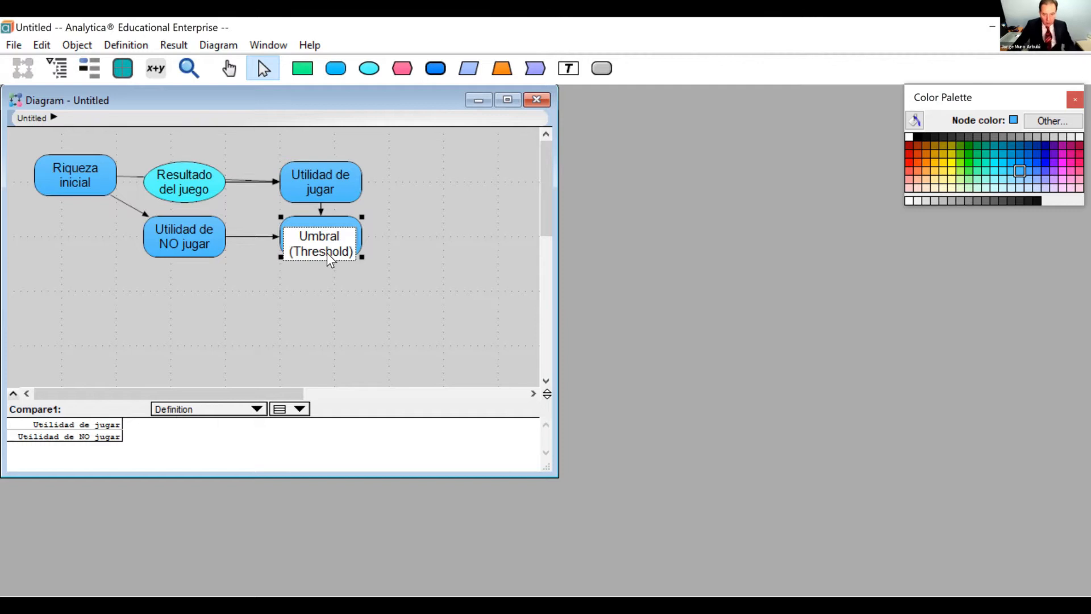
{"action": "key", "text": "Tab"}
{"action": "key", "text": "Return"}
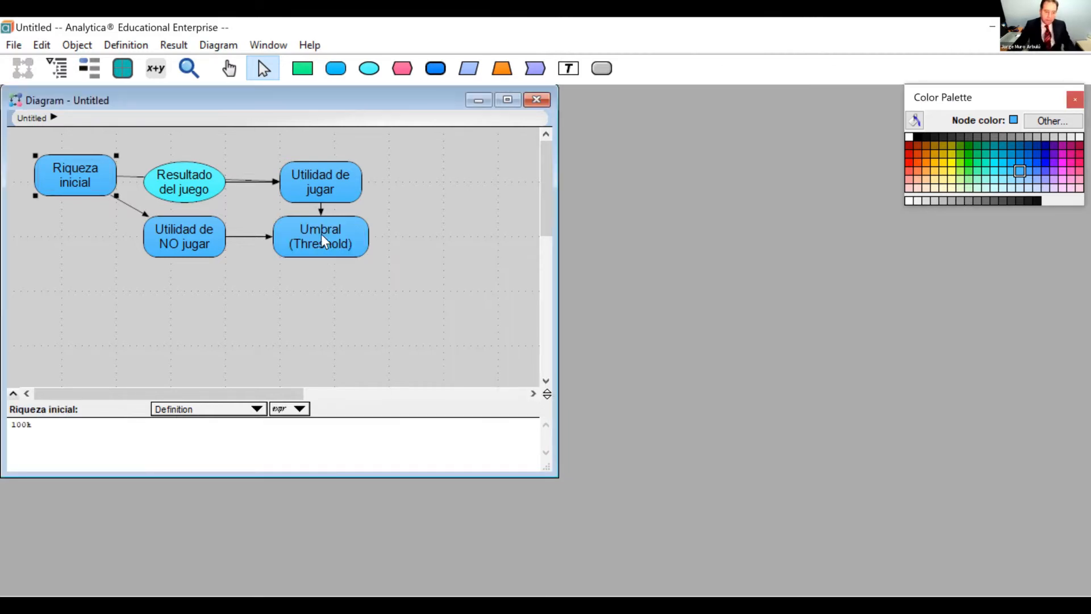
Change the definition of Umbral (Threshold) from a list to an expression and clear its contents.
{"action": "left_click", "coordinate": [322, 234]}
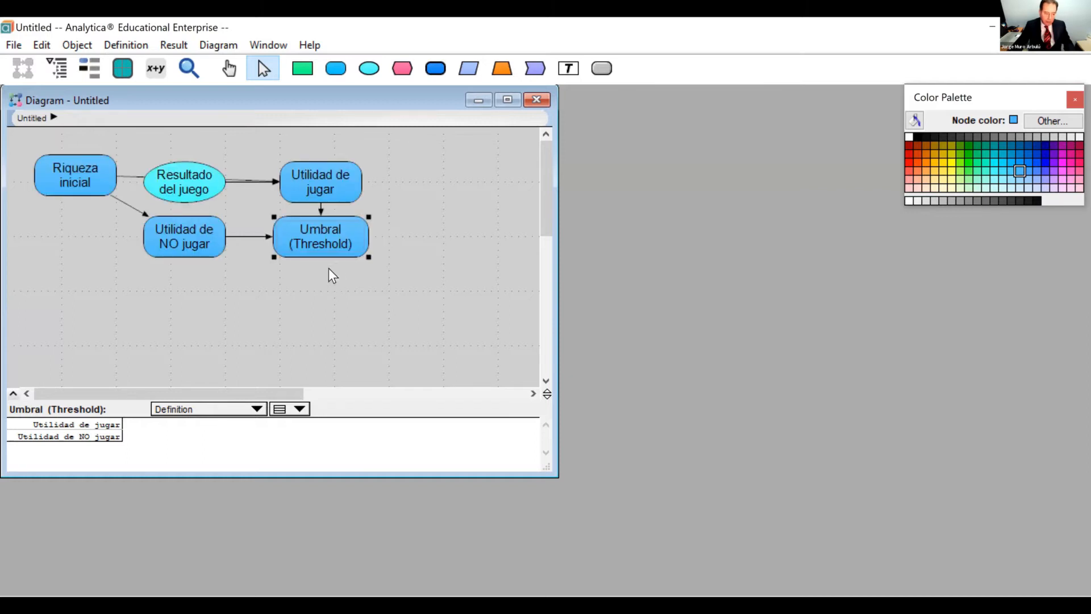
{"action": "left_click", "coordinate": [348, 237]}
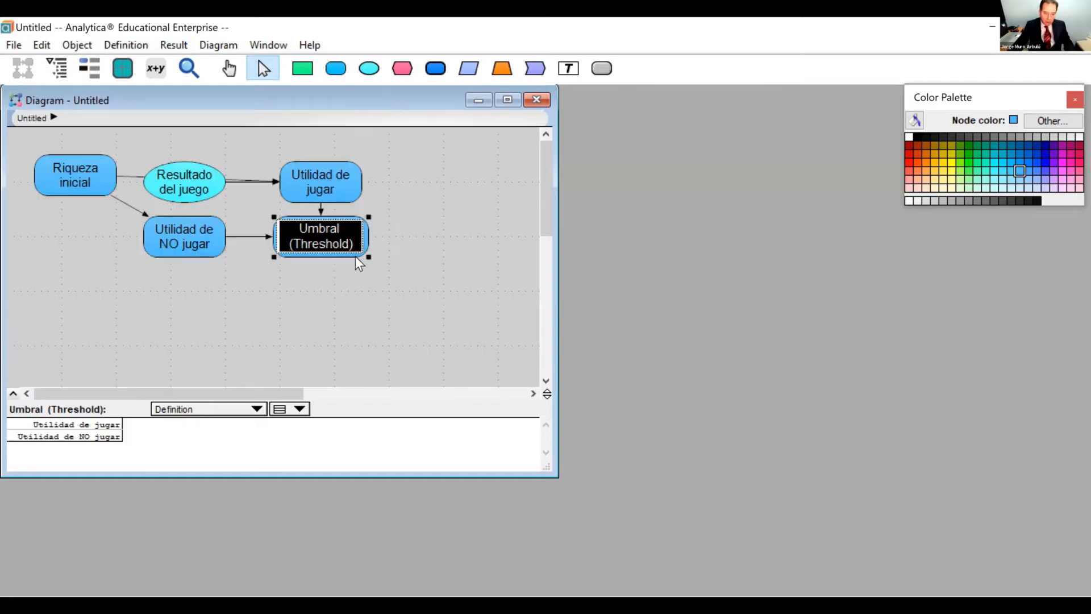
{"action": "left_click", "coordinate": [230, 407]}
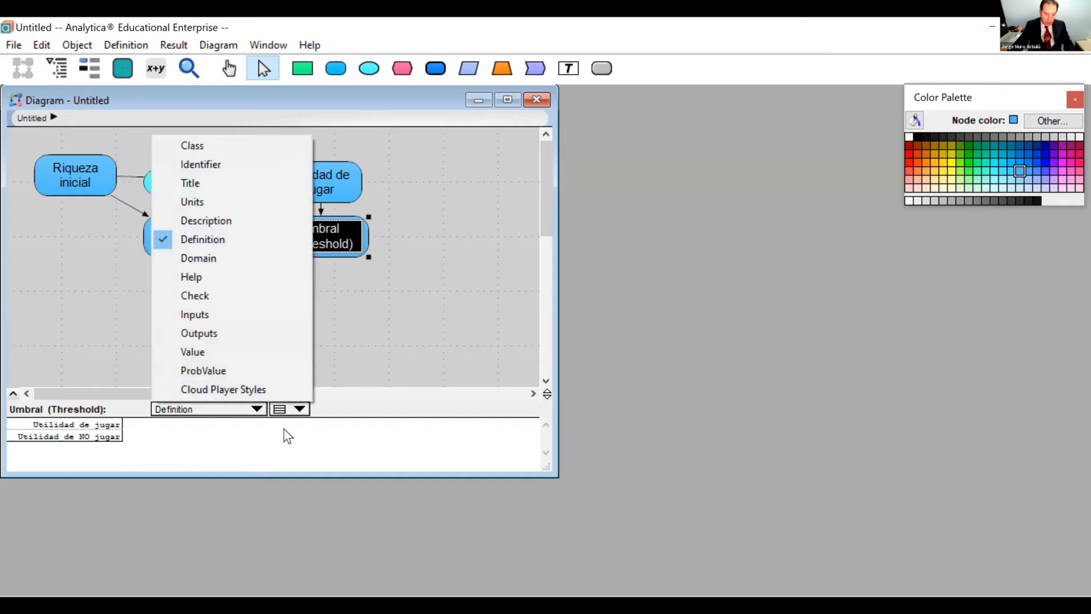
{"action": "left_click", "coordinate": [299, 413]}
{"action": "left_click", "coordinate": [298, 413]}
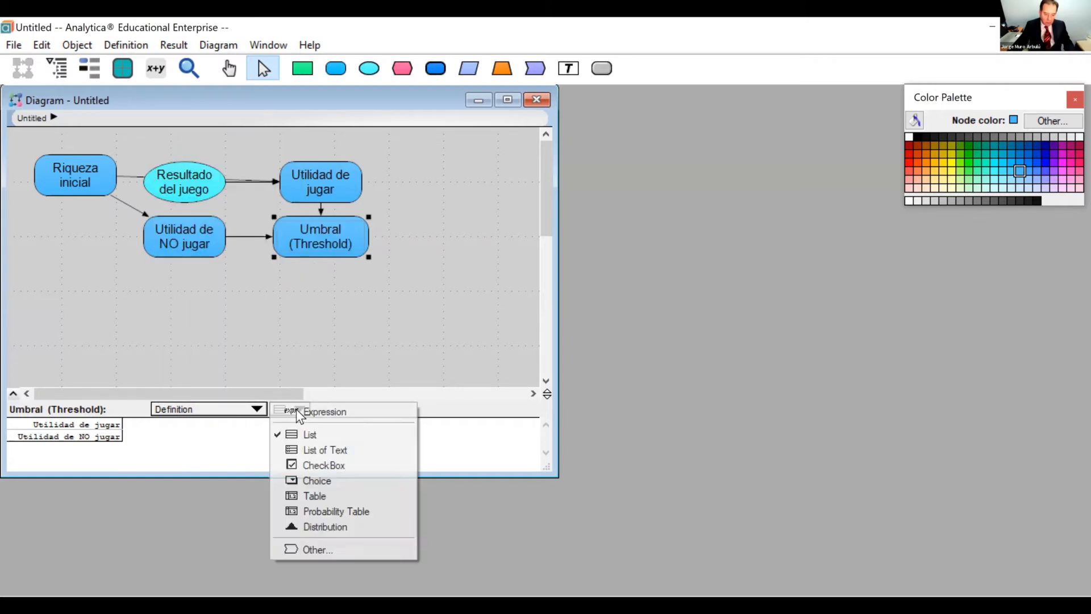
{"action": "left_click", "coordinate": [295, 410]}
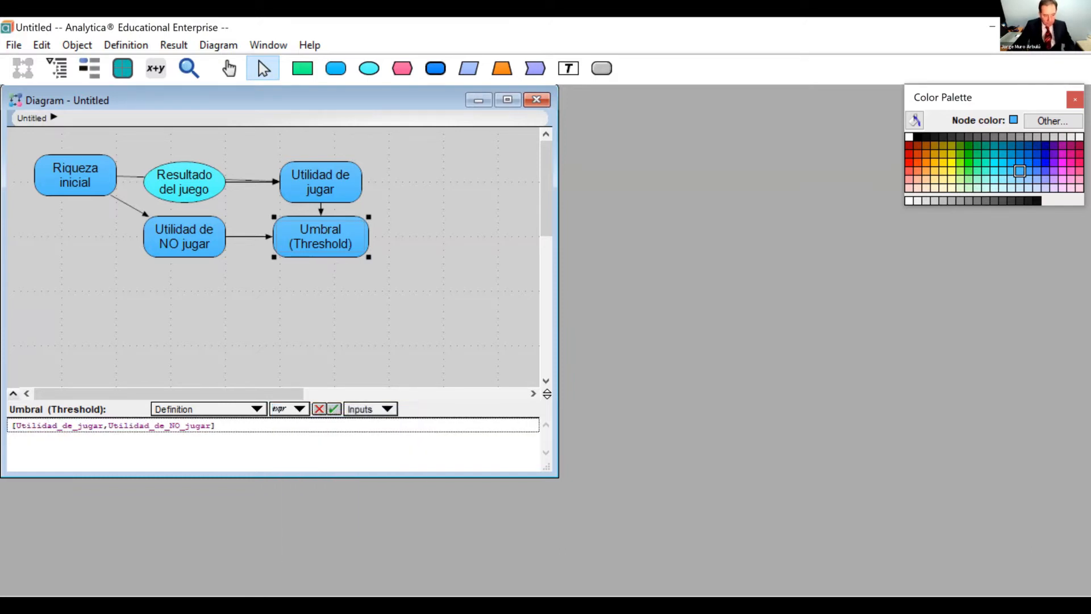
{"action": "left_click", "coordinate": [297, 409]}
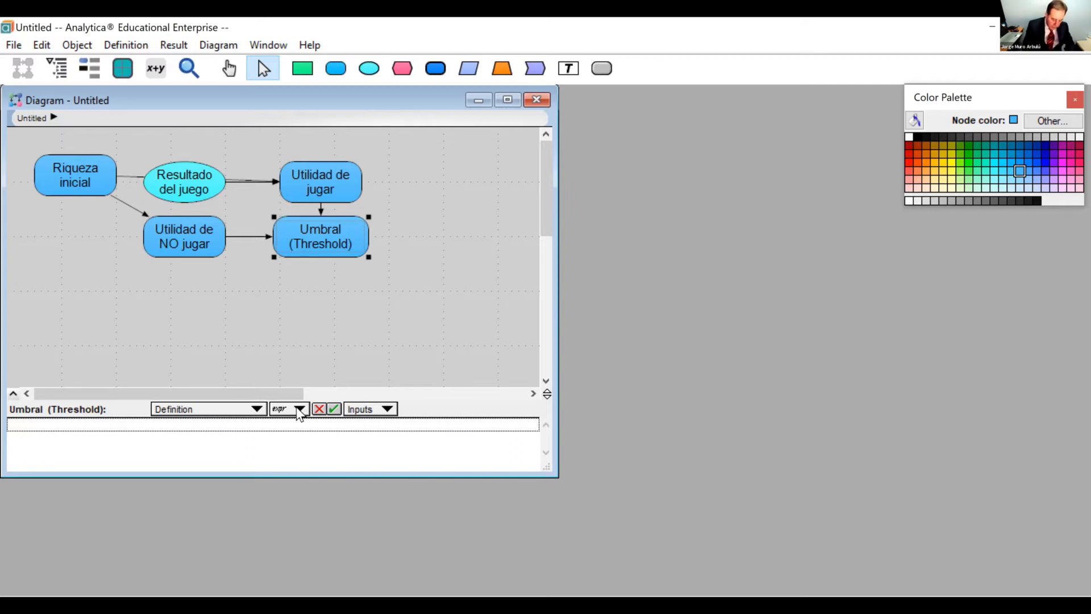
Define Umbral (Threshold) as Exp(Utilidad_de_jugar) -Riqueza_inicial, view its mid value, and close the result window.
{"action": "type", "text": "ex"}
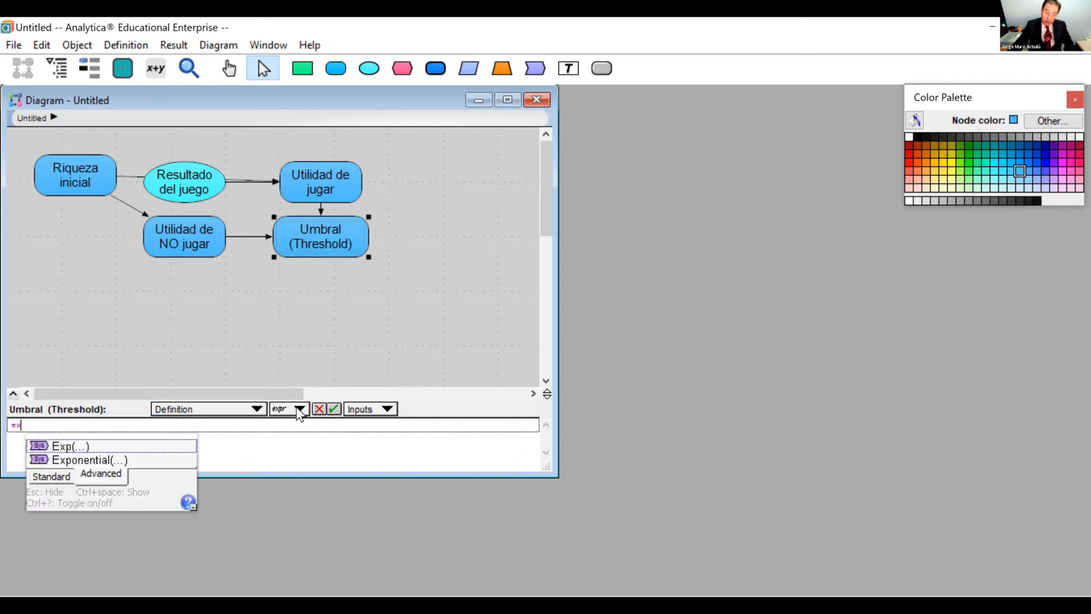
{"action": "left_click", "coordinate": [97, 446]}
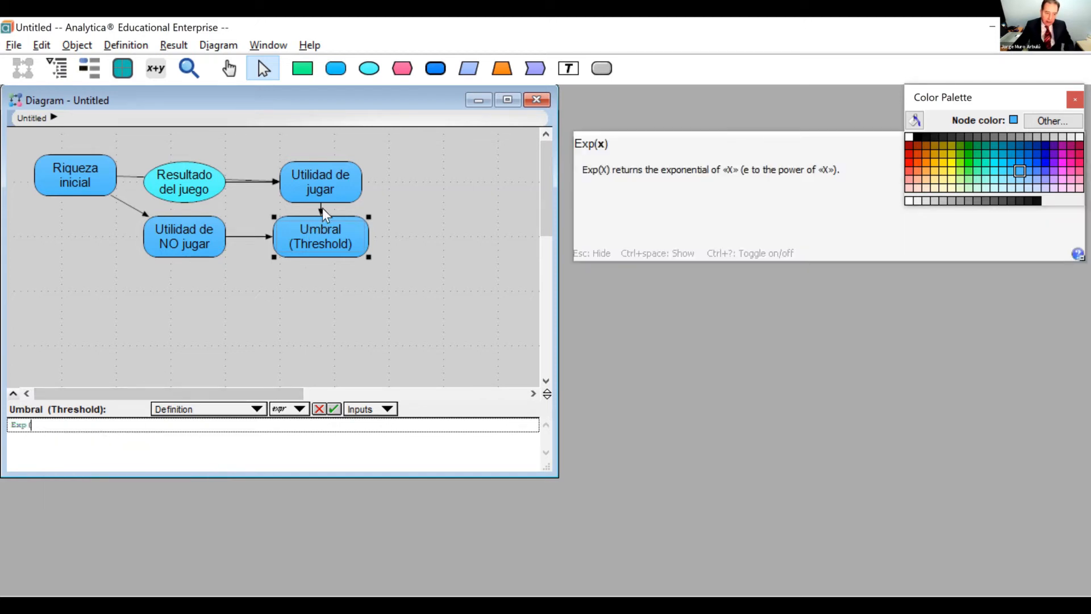
{"action": "left_click", "coordinate": [324, 192]}
{"action": "type", "text": ")"}
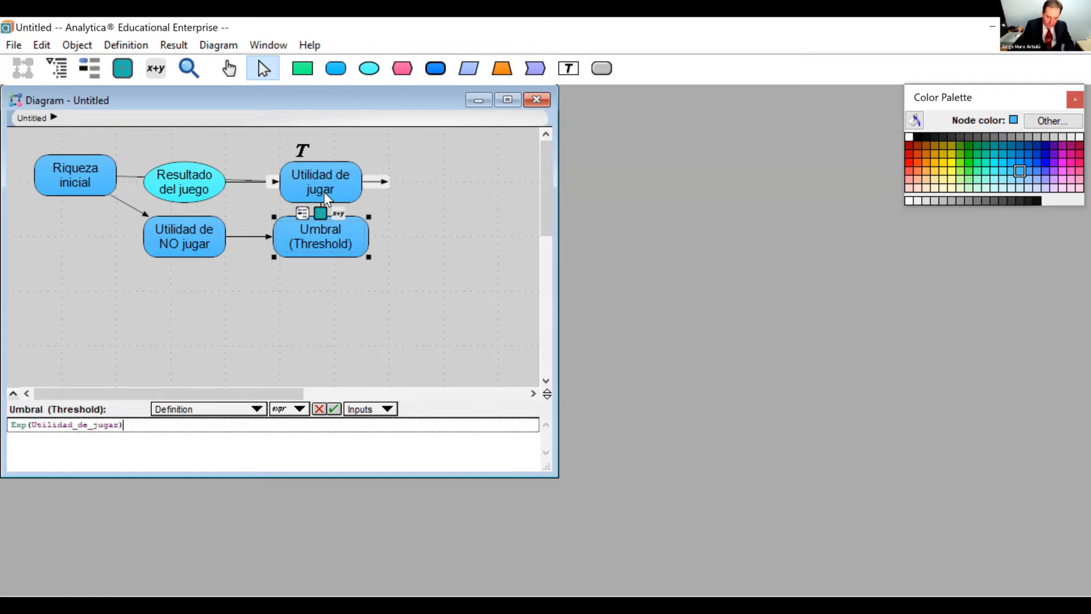
{"action": "type", "text": " -"}
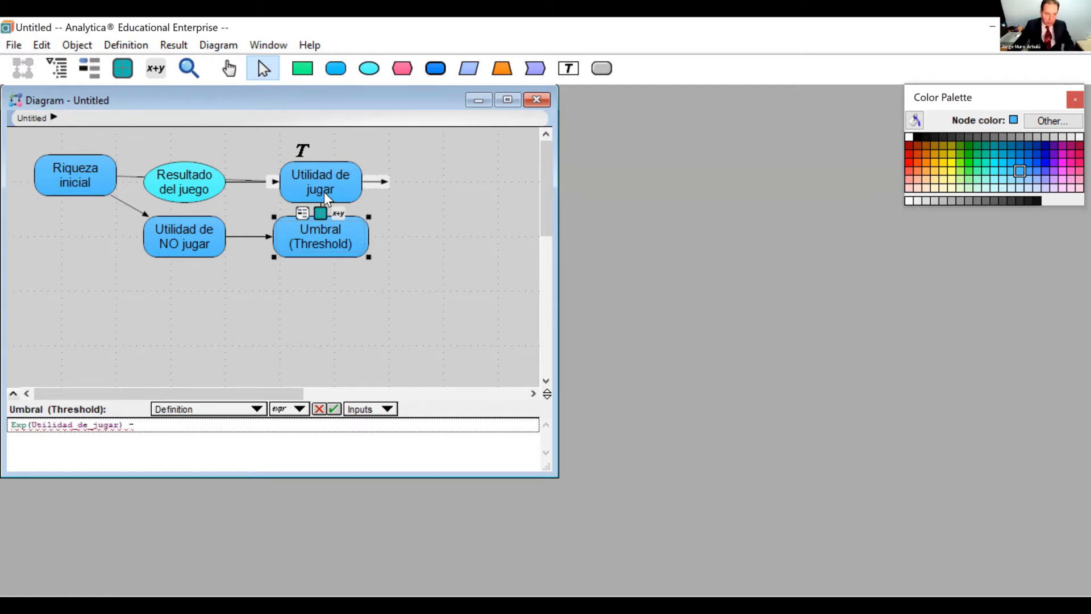
{"action": "left_click", "coordinate": [62, 179]}
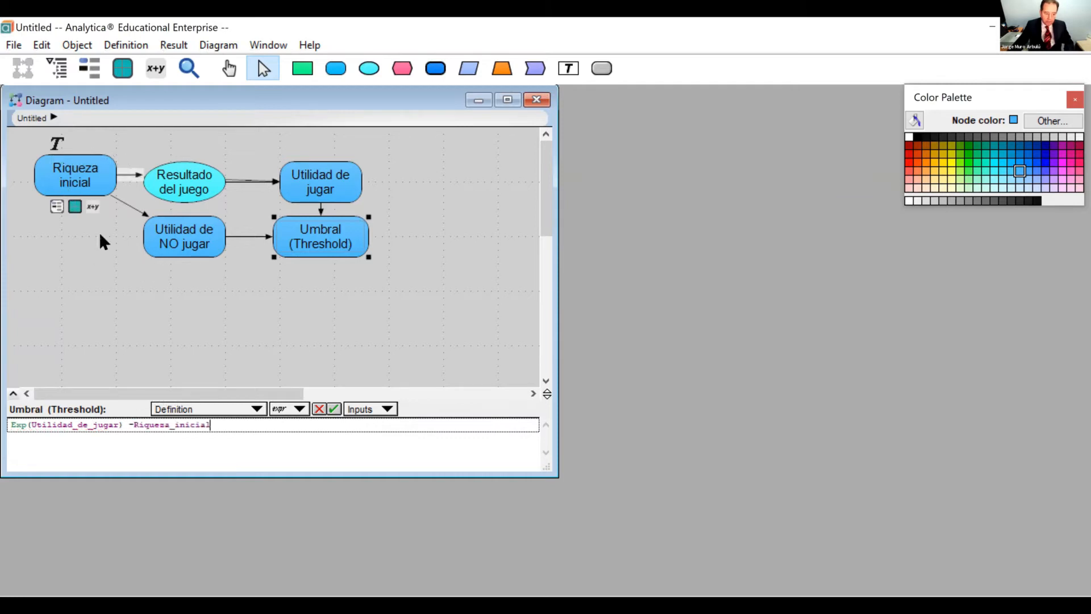
{"action": "left_click", "coordinate": [335, 409]}
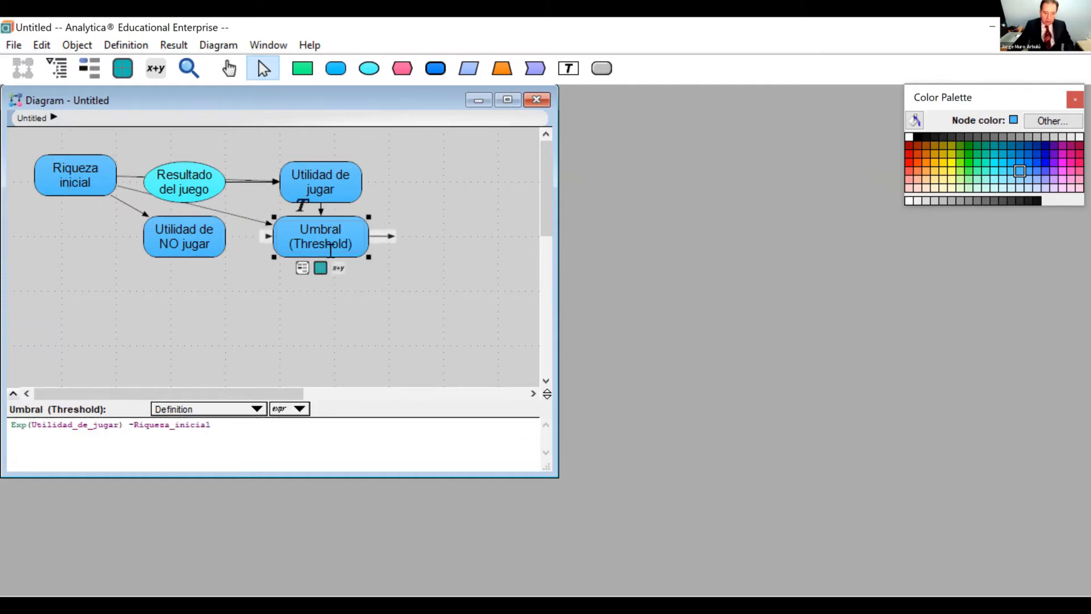
{"action": "left_click", "coordinate": [320, 267]}
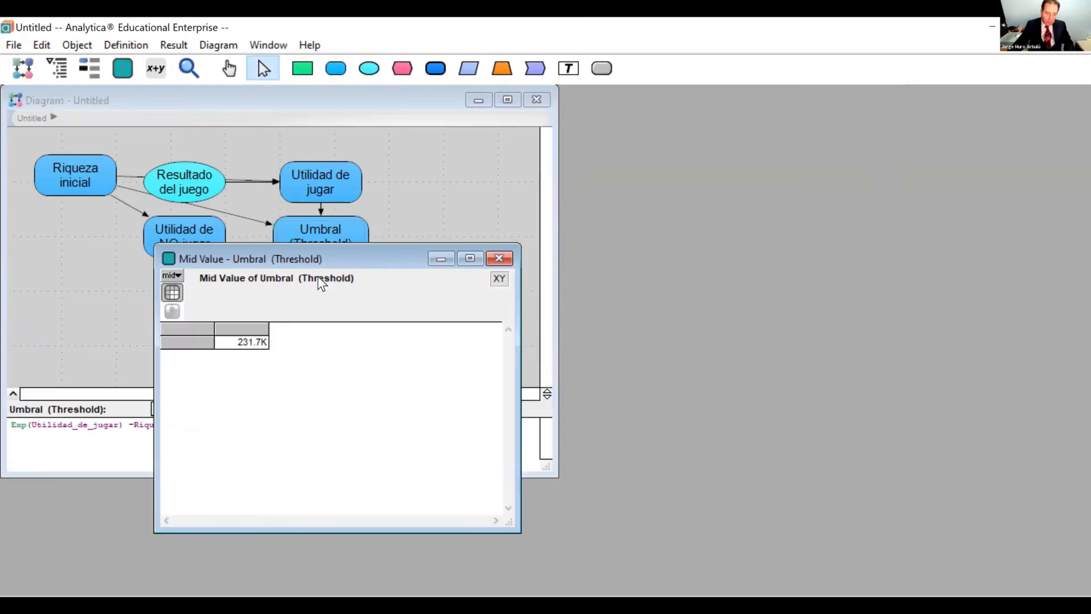
{"action": "left_click", "coordinate": [453, 260]}
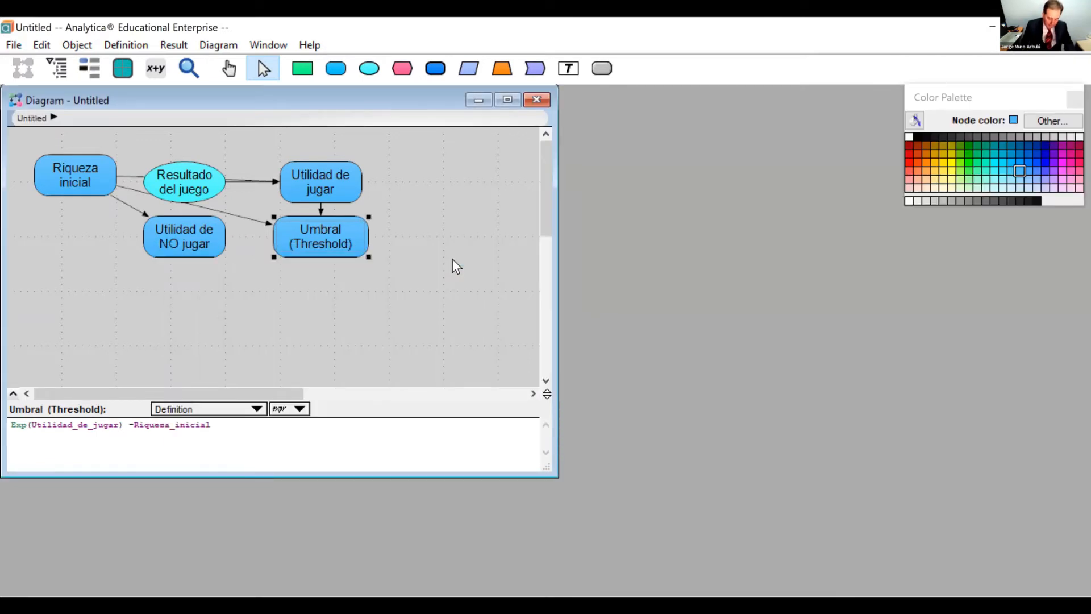
Format Umbral (Threshold) as Fixed point with 0 decimal digits, the $ currency symbol and thousands separators.
{"action": "key", "text": "ctrl+shift+b"}
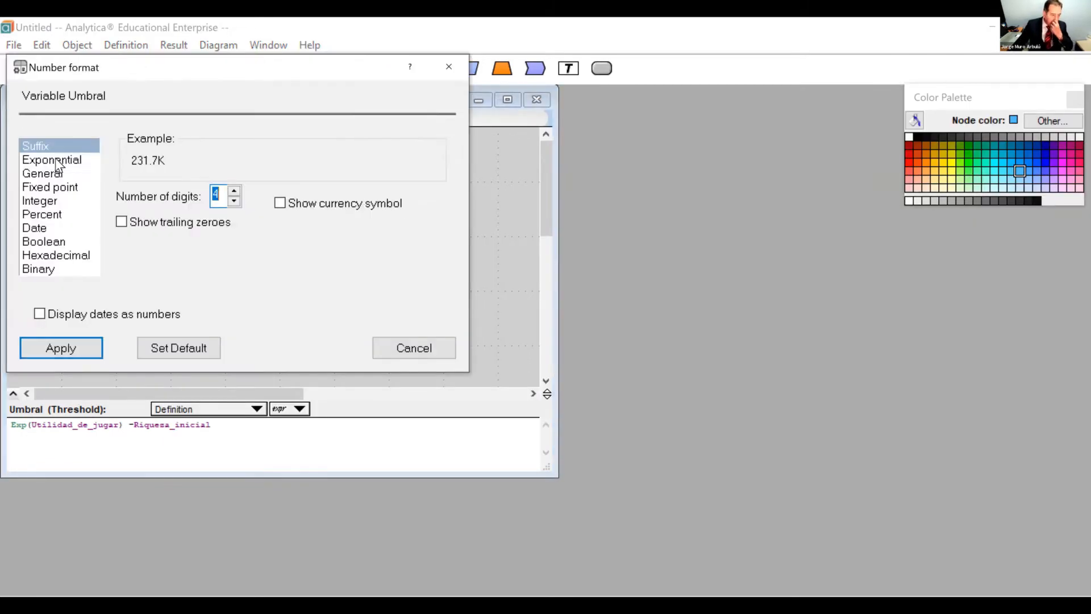
{"action": "left_click", "coordinate": [80, 187]}
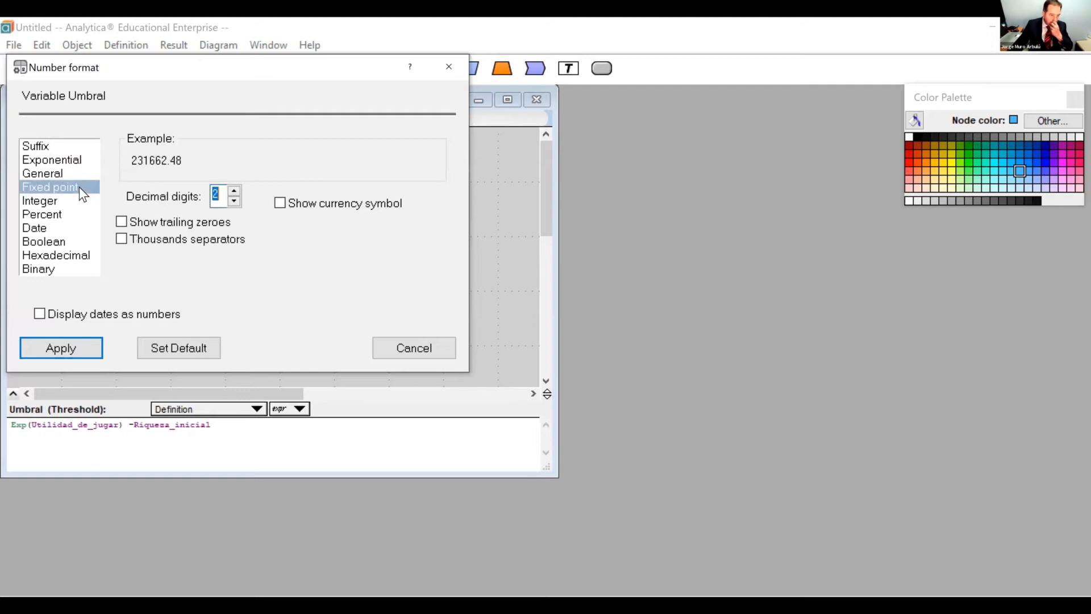
{"action": "left_click", "coordinate": [235, 200]}
{"action": "left_click", "coordinate": [234, 200]}
{"action": "left_click", "coordinate": [281, 203]}
{"action": "left_click", "coordinate": [121, 238]}
{"action": "left_click", "coordinate": [85, 353]}
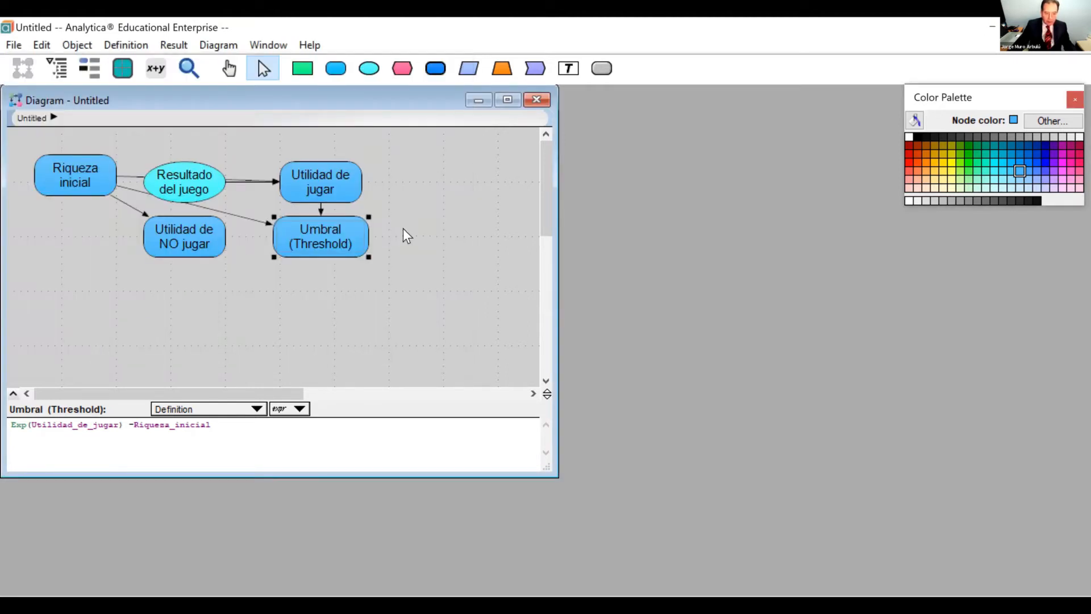
Check the newly formatted mid value of Umbral (Threshold) and close the result window.
{"action": "mouse_move", "coordinate": [331, 236]}
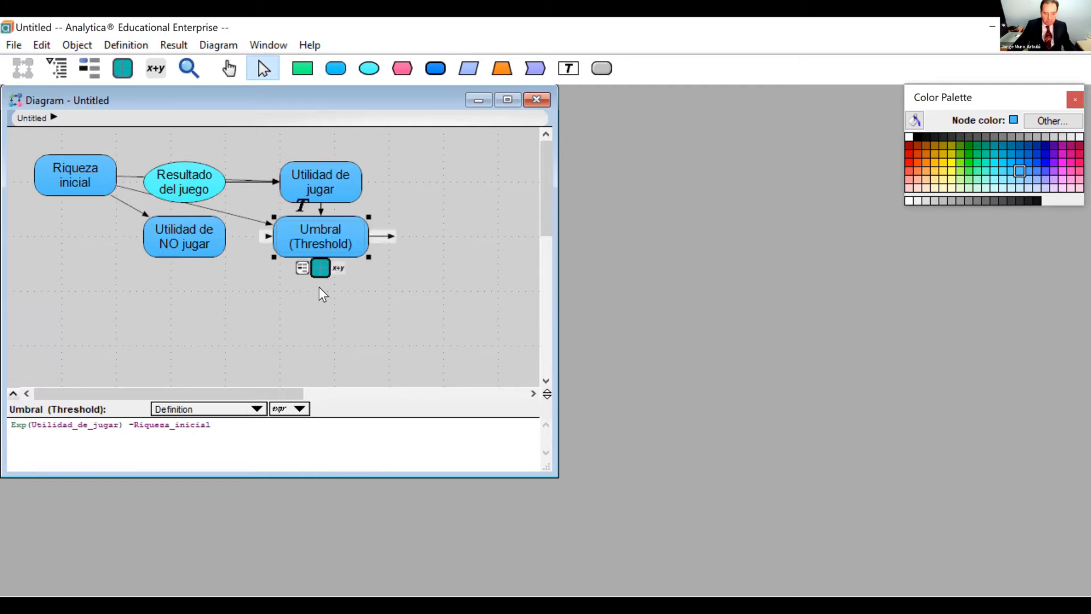
{"action": "left_click", "coordinate": [322, 265]}
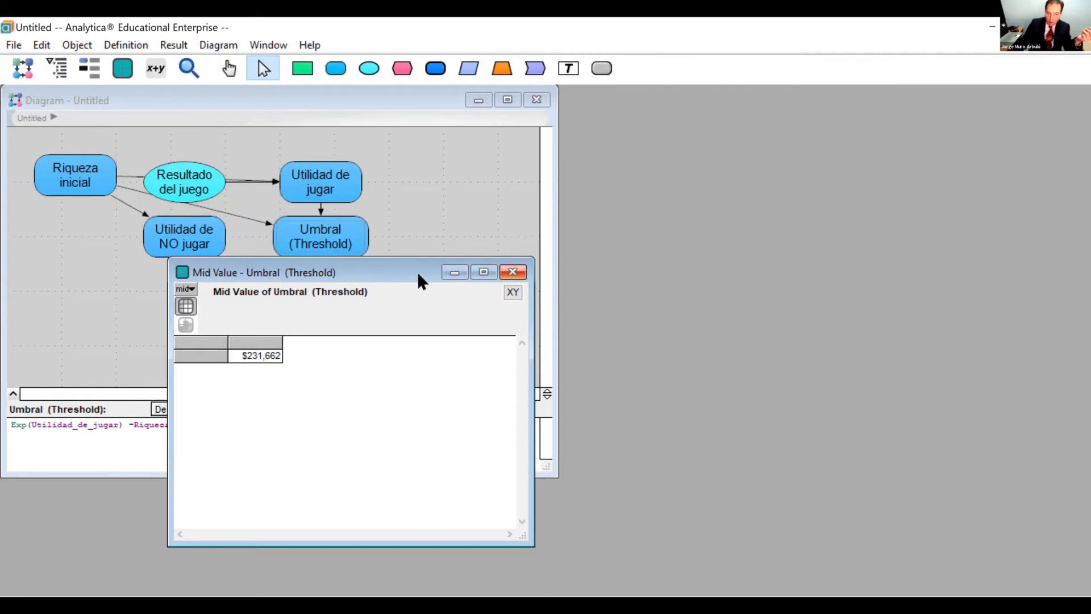
{"action": "key", "text": "ctrl+w"}
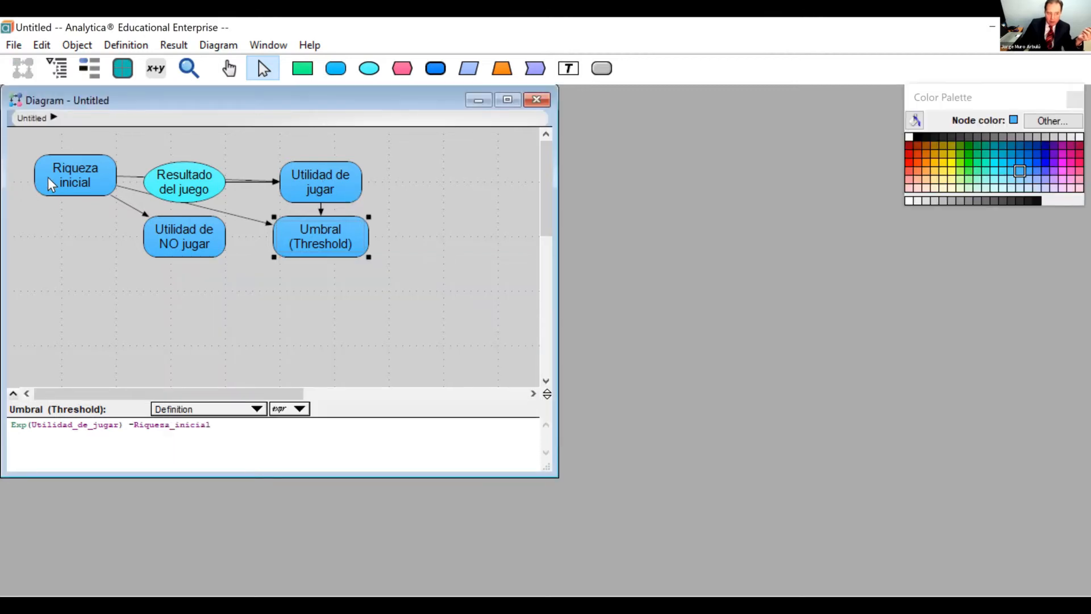
Redefine Riqueza inicial as Sequence(1, 1M, 1k).
{"action": "left_click", "coordinate": [62, 175]}
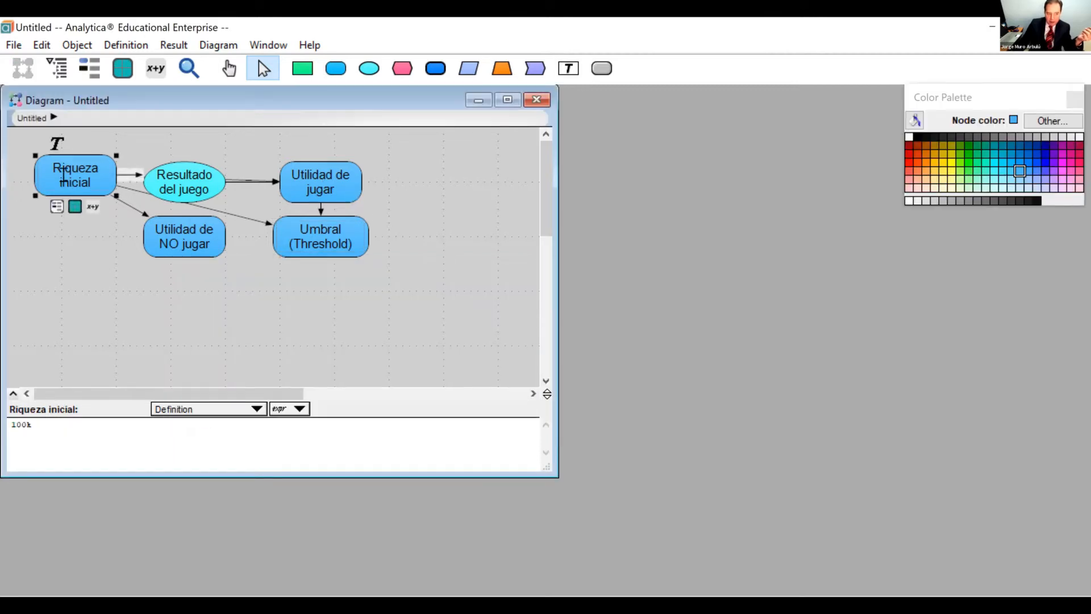
{"action": "left_click", "coordinate": [91, 204]}
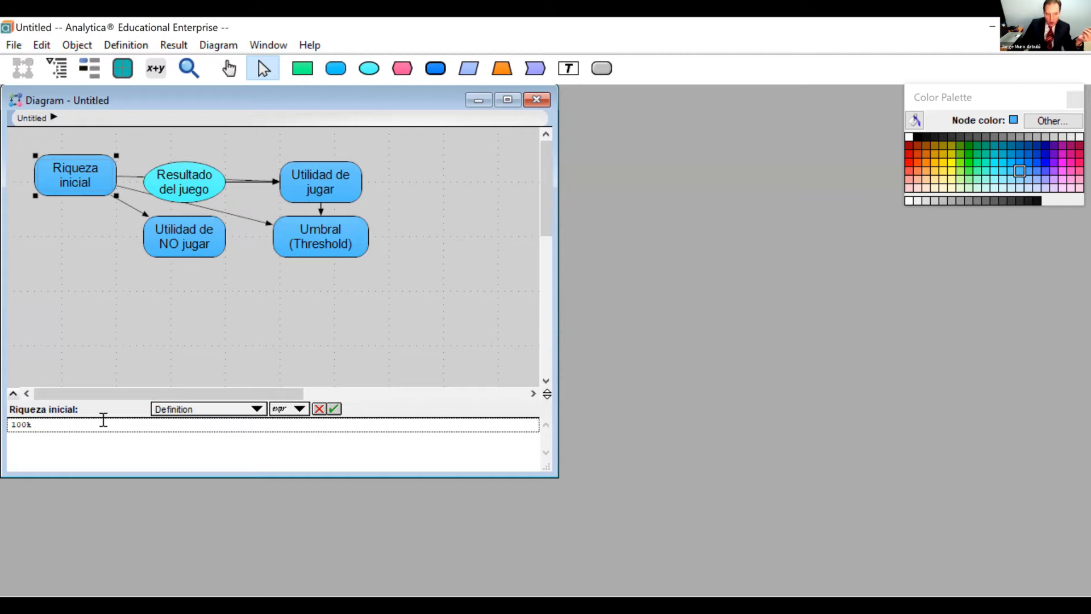
{"action": "key", "text": "BackSpace"}
{"action": "key", "text": "BackSpace"}
{"action": "key", "text": "BackSpace"}
{"action": "key", "text": "BackSpace"}
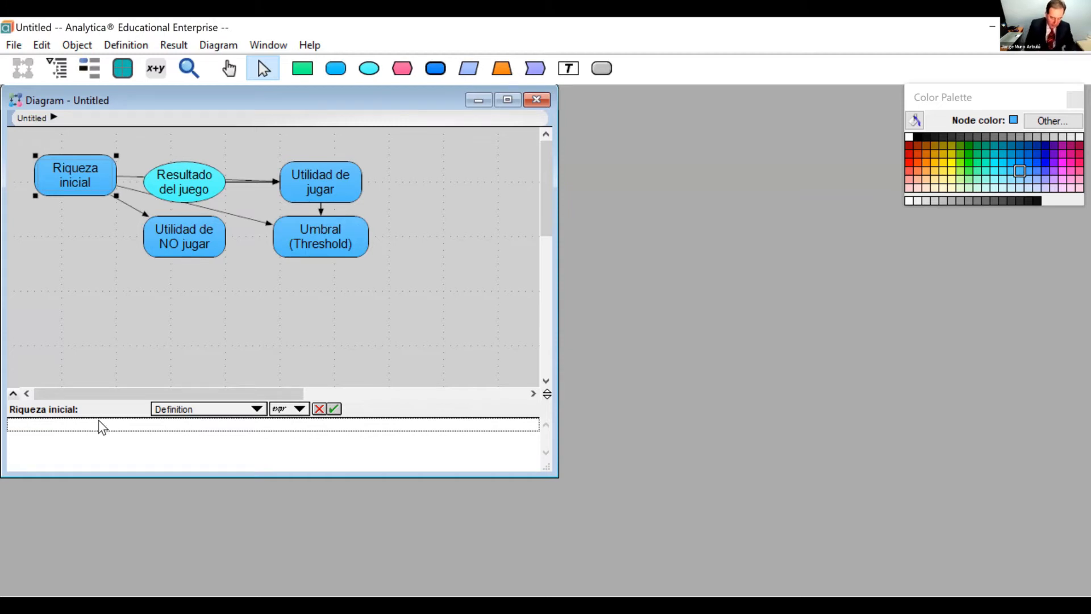
{"action": "type", "text": "sequ"}
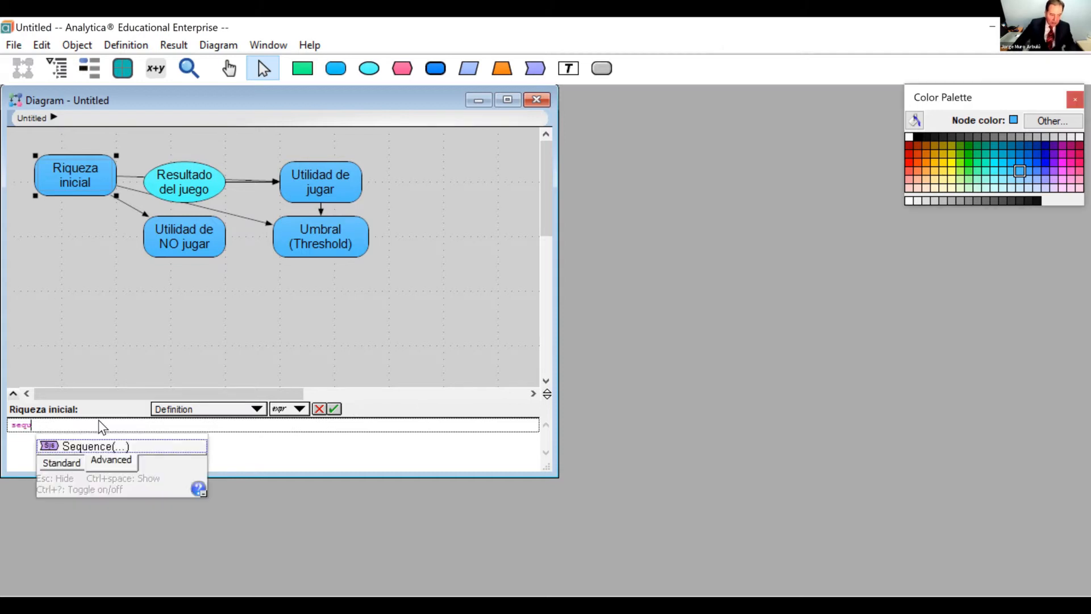
{"action": "left_click", "coordinate": [159, 444]}
{"action": "type", "text": "1,"}
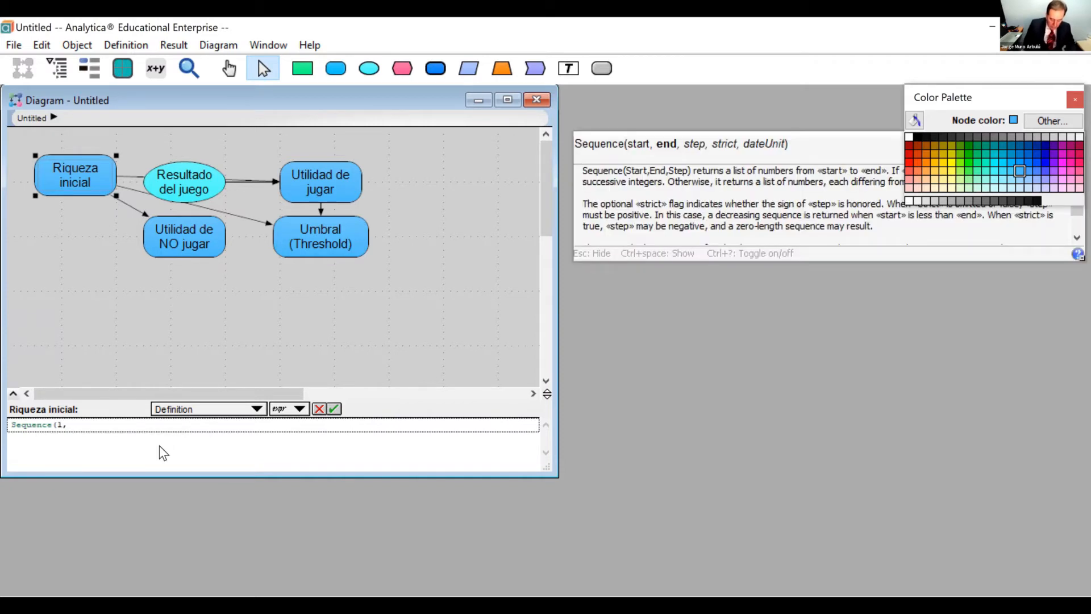
{"action": "type", "text": " 1M, 1k)"}
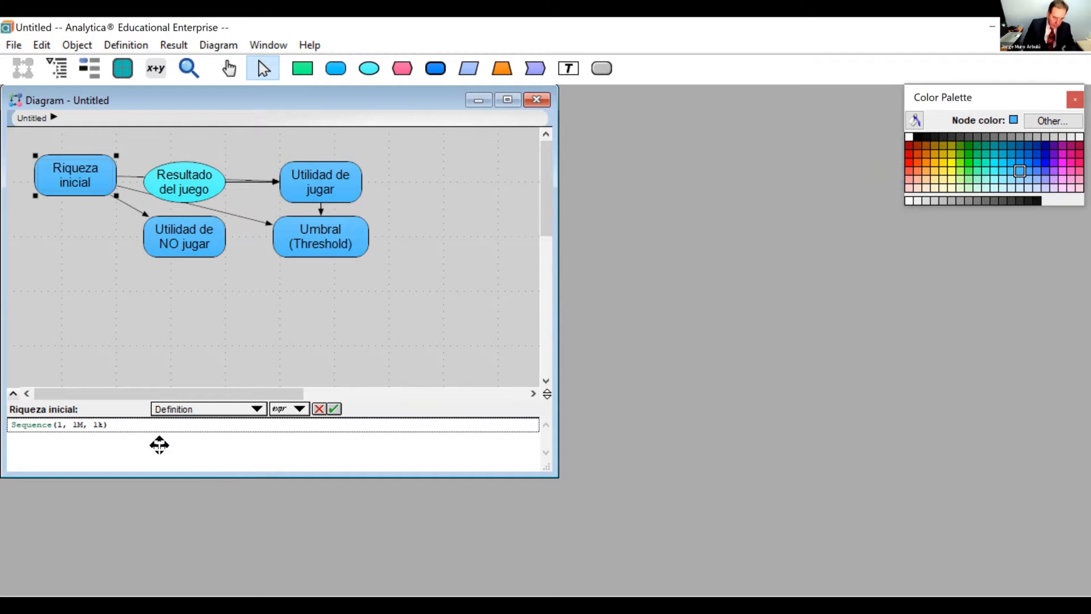
{"action": "left_click", "coordinate": [334, 408]}
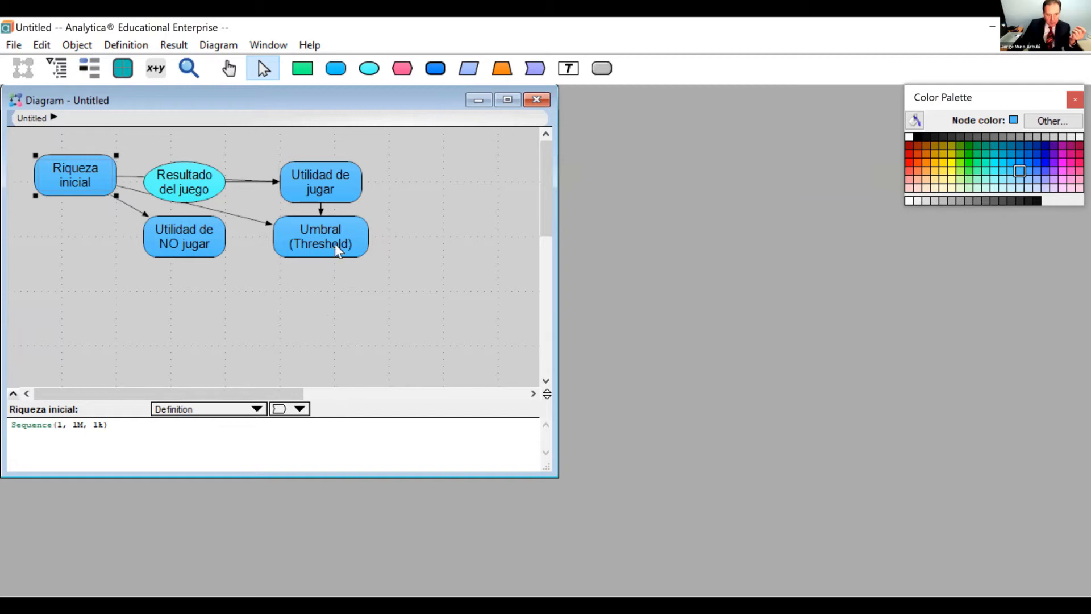
View the mid value of Umbral (Threshold) as an enlarged graph against Riqueza inicial, inspect the curve near 800K, and close the result window.
{"action": "mouse_move", "coordinate": [335, 237]}
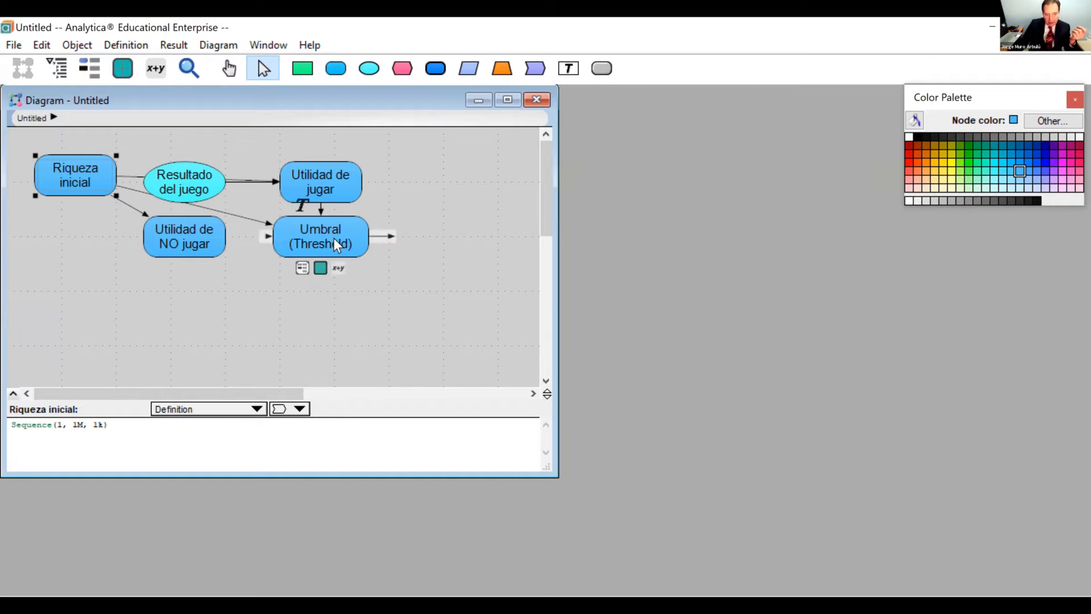
{"action": "left_click", "coordinate": [321, 267]}
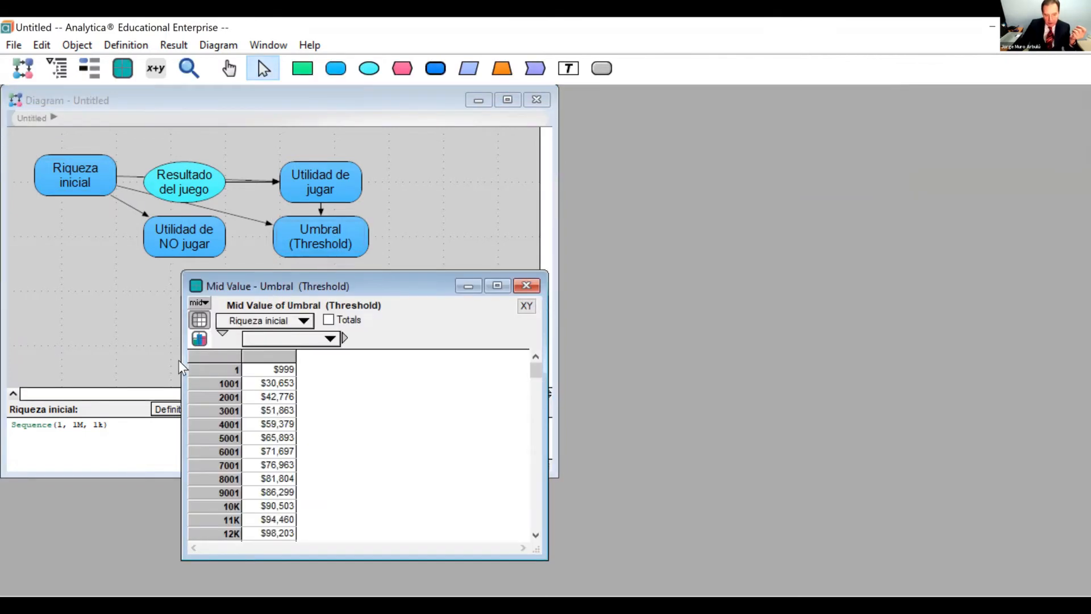
{"action": "left_click", "coordinate": [200, 335]}
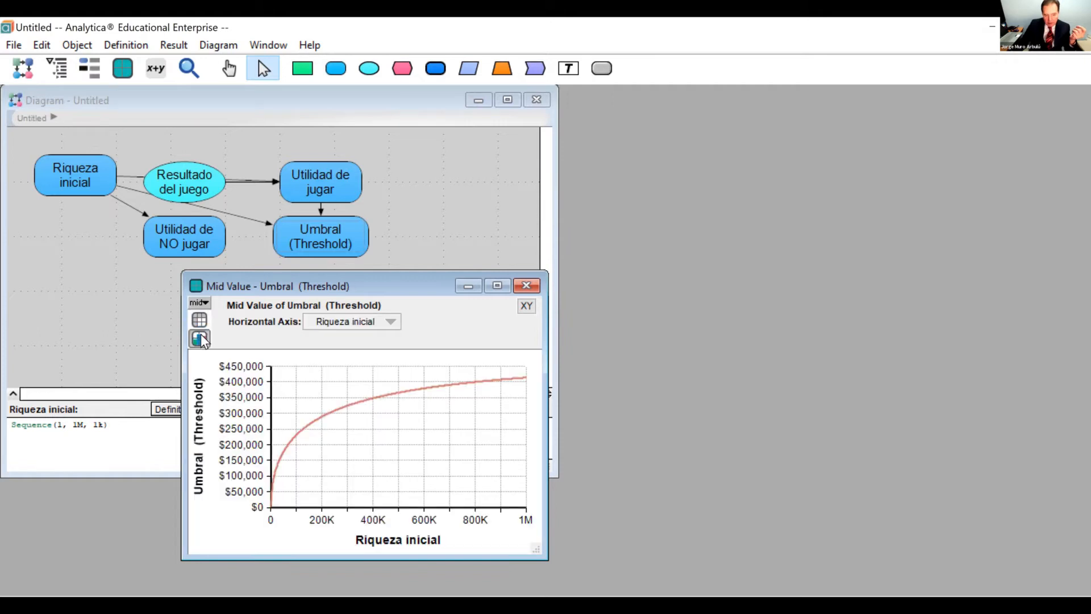
{"action": "left_click_drag", "start_coordinate": [421, 277], "coordinate": [556, 154]}
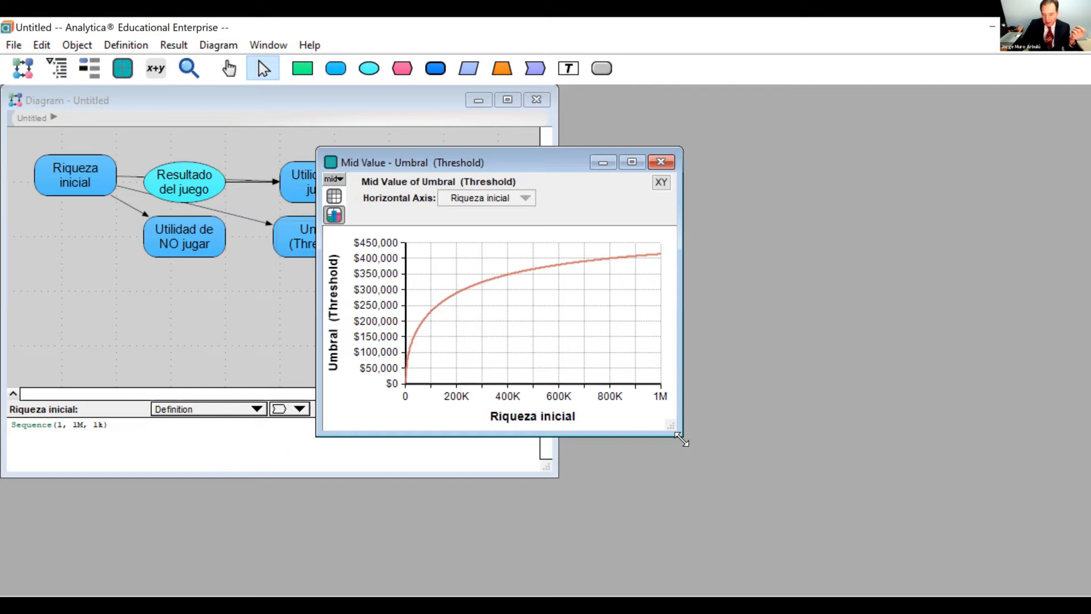
{"action": "left_click_drag", "start_coordinate": [681, 437], "coordinate": [879, 530]}
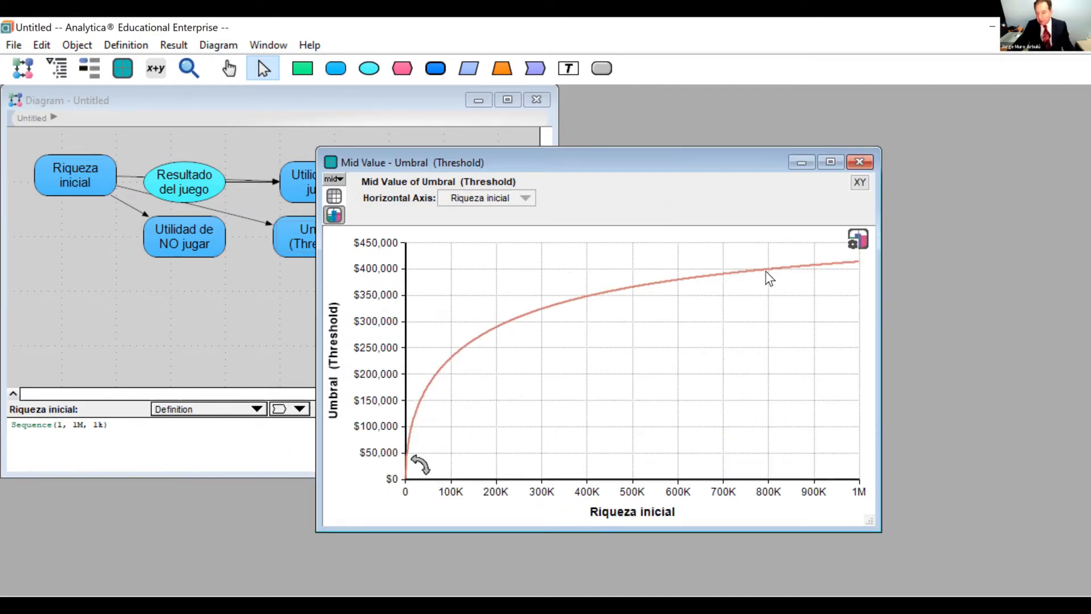
{"action": "mouse_move", "coordinate": [772, 271]}
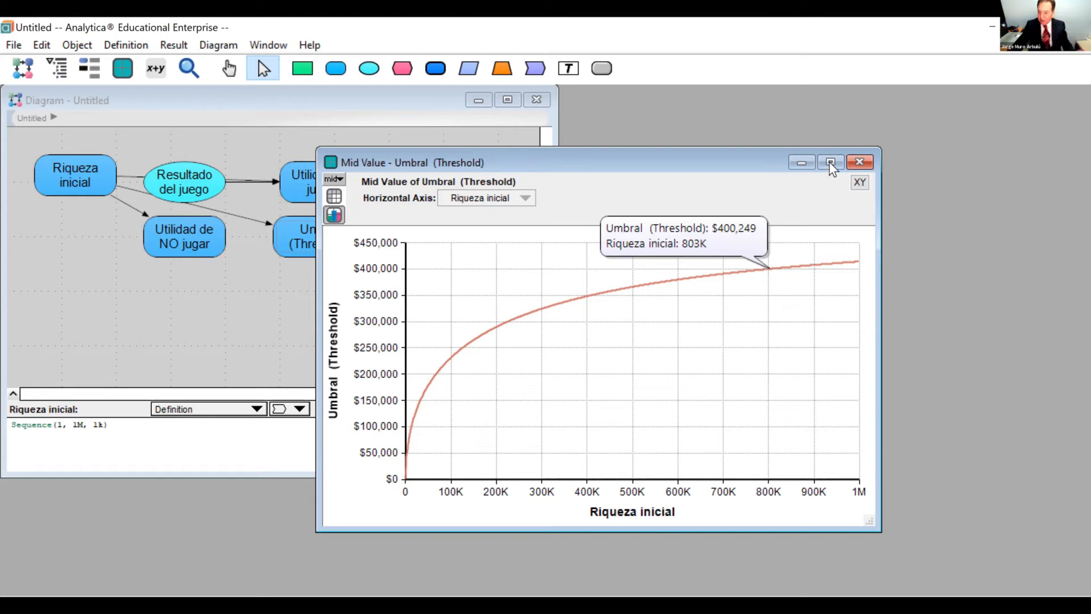
{"action": "left_click", "coordinate": [859, 163]}
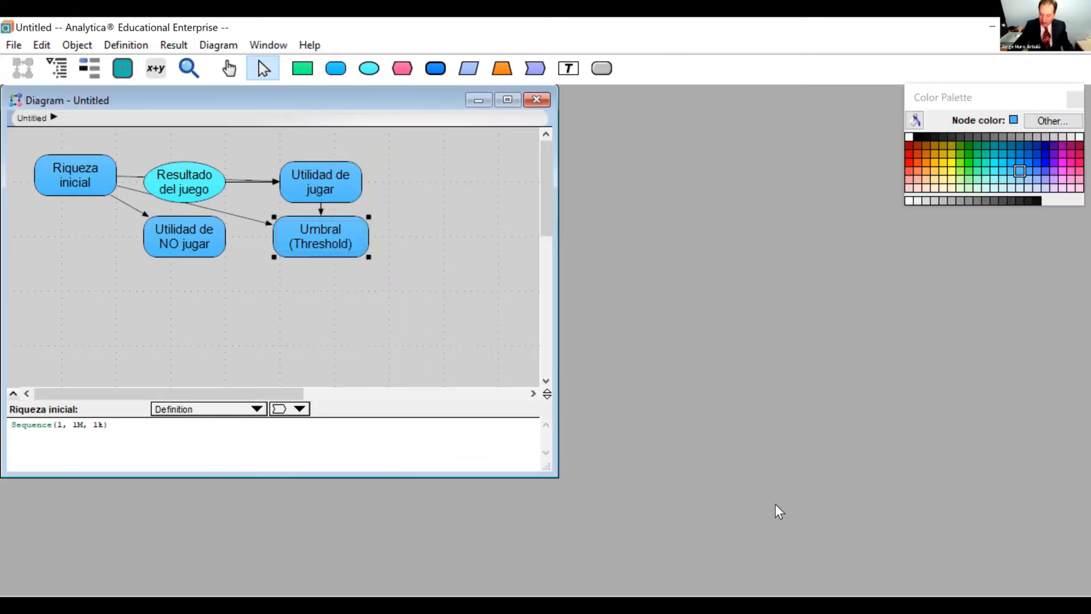
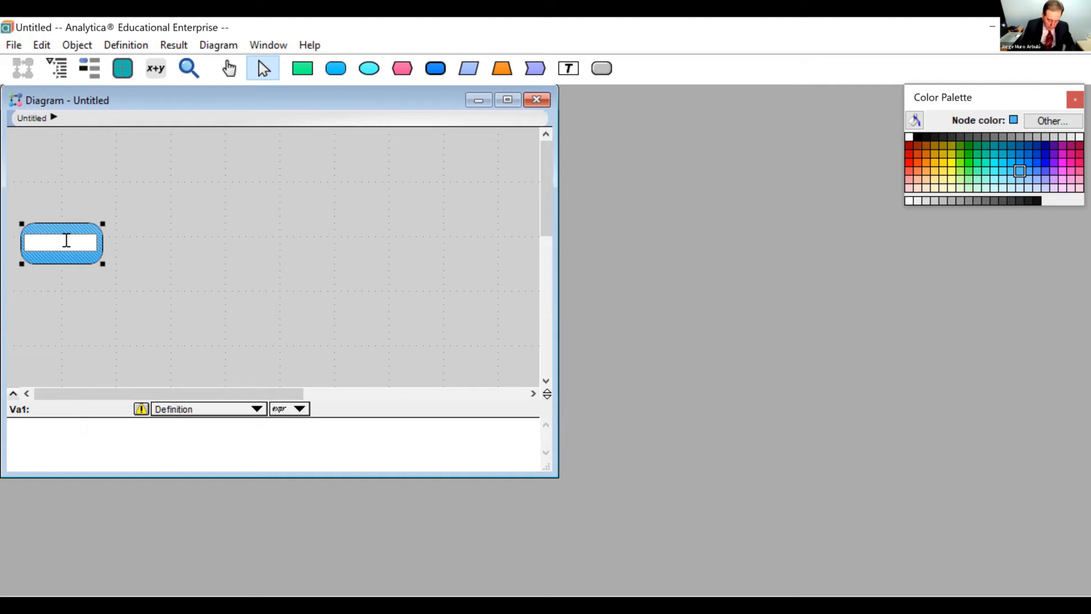
Title the new variable node Valor inmueble.
{"action": "type", "text": "alo"}
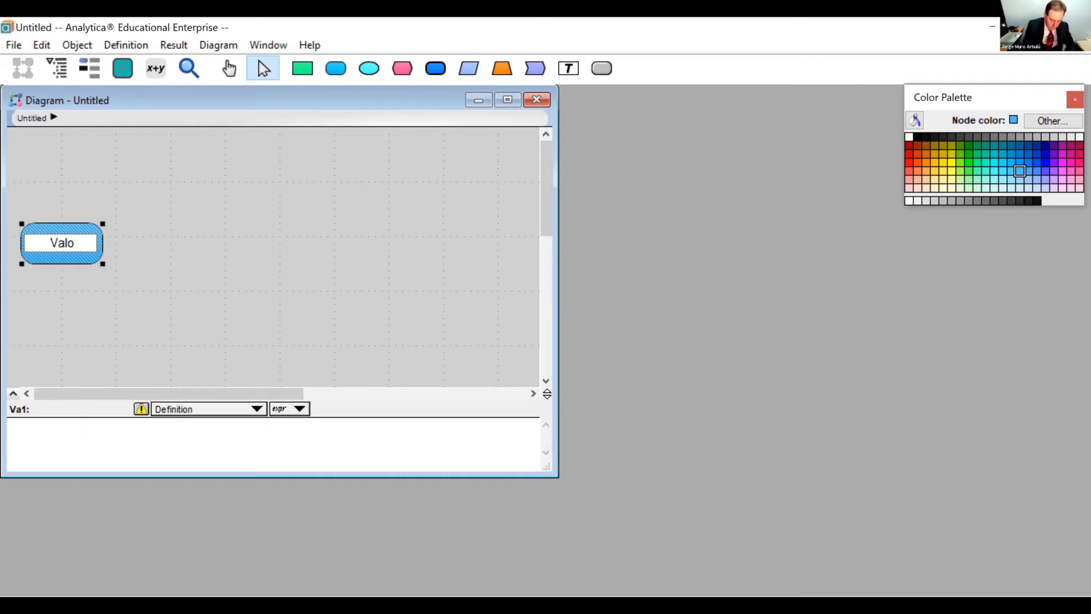
{"action": "type", "text": "r inm"}
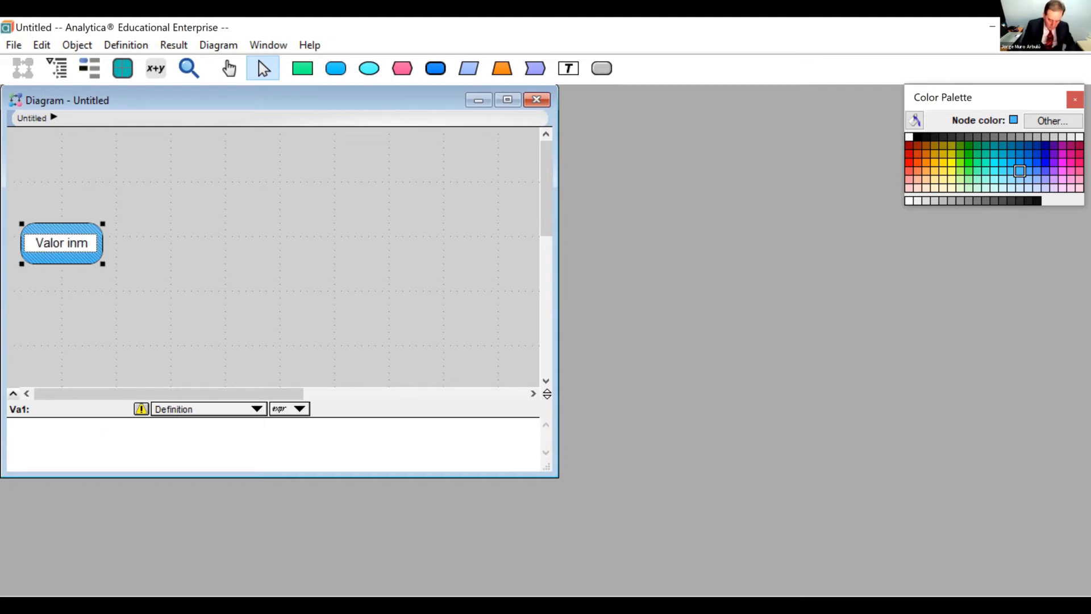
{"action": "type", "text": "ueble"}
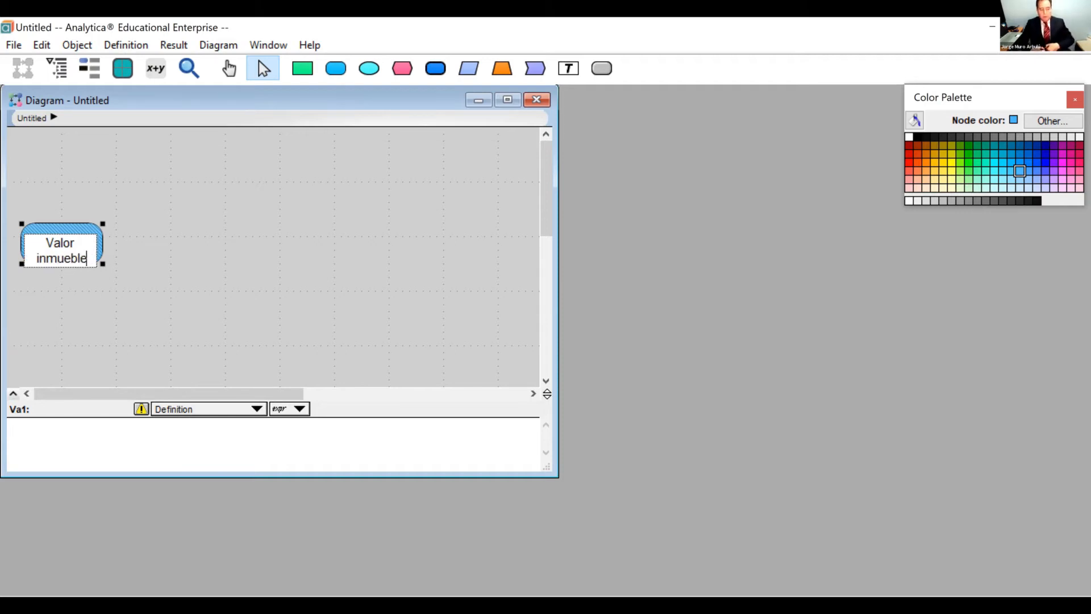
{"action": "left_click", "coordinate": [62, 238]}
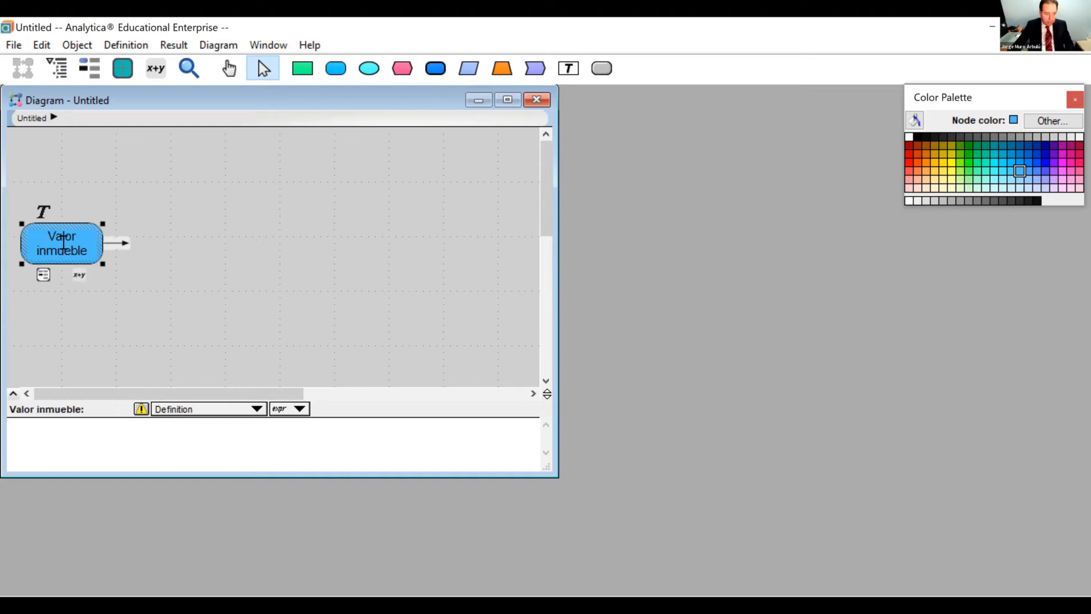
Define Valor inmueble as 250k.
{"action": "left_click", "coordinate": [77, 274]}
{"action": "type", "text": "2520"}
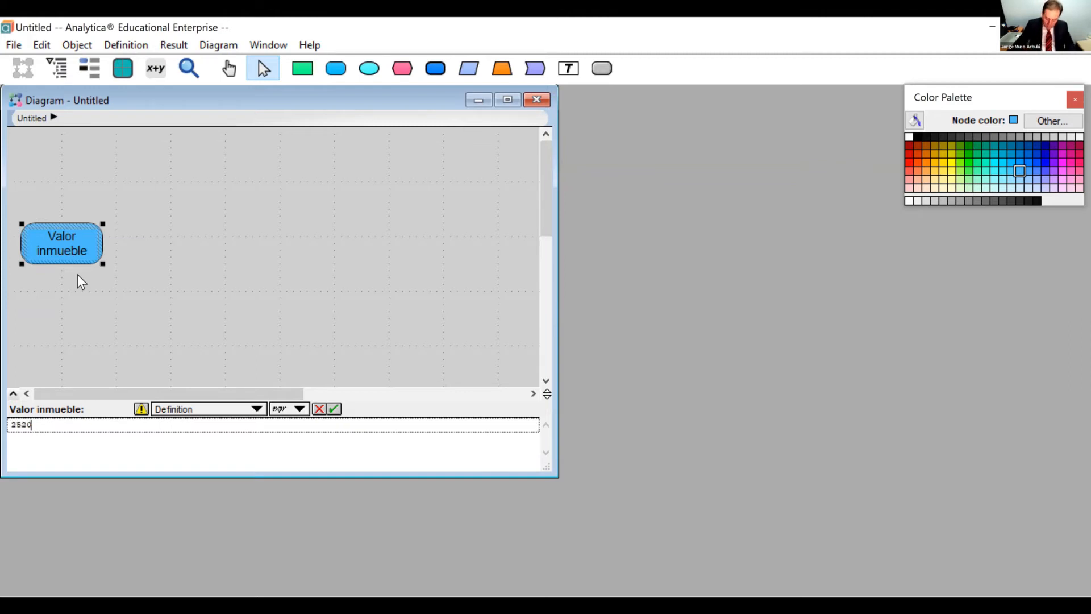
{"action": "key", "text": "BackSpace"}
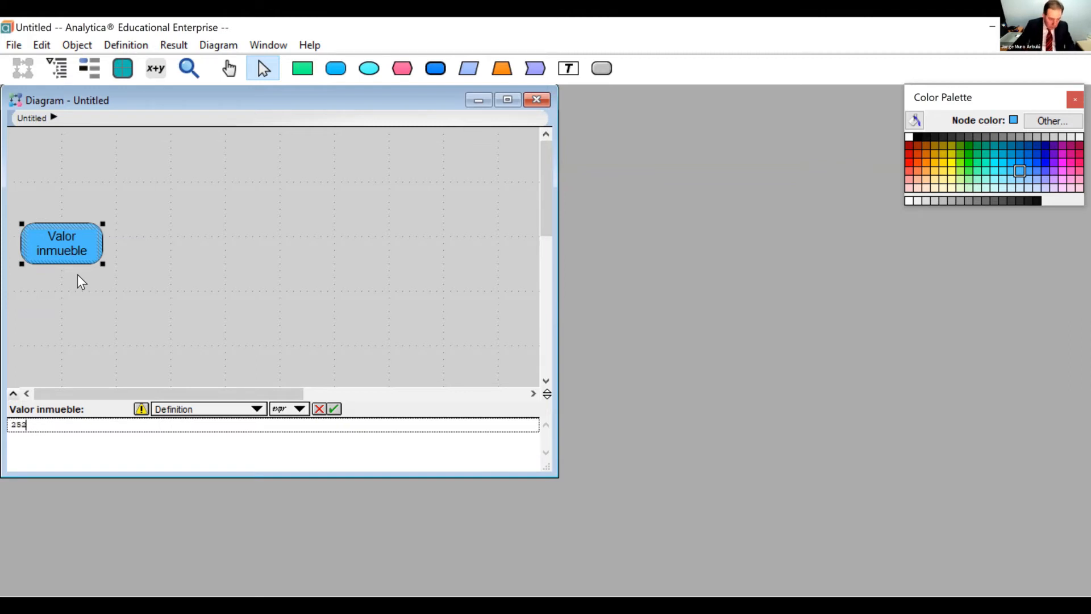
{"action": "key", "text": "BackSpace"}
{"action": "type", "text": "0k"}
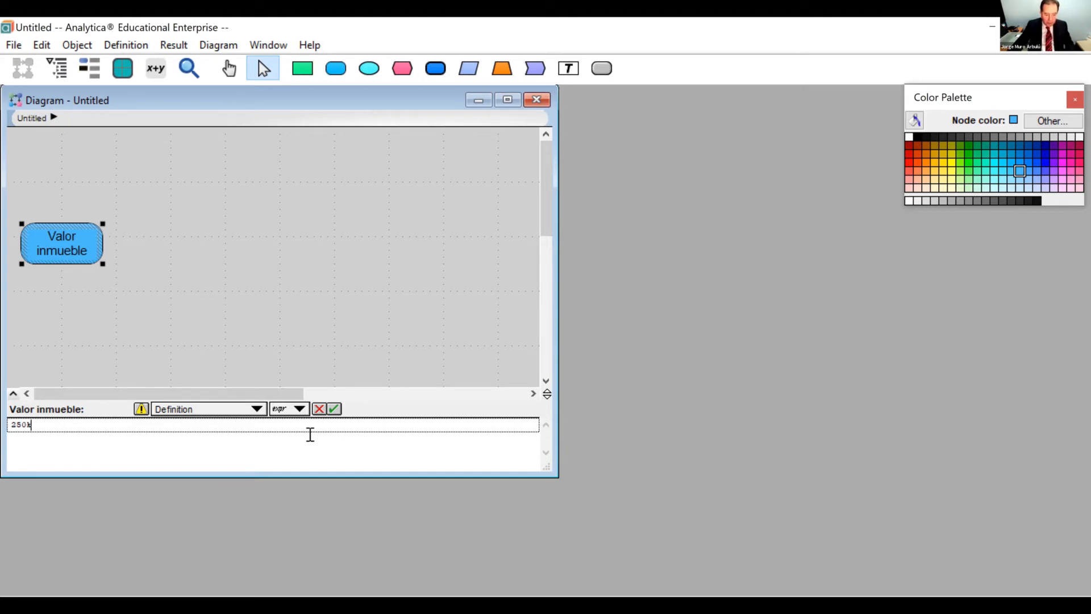
{"action": "left_click", "coordinate": [333, 413]}
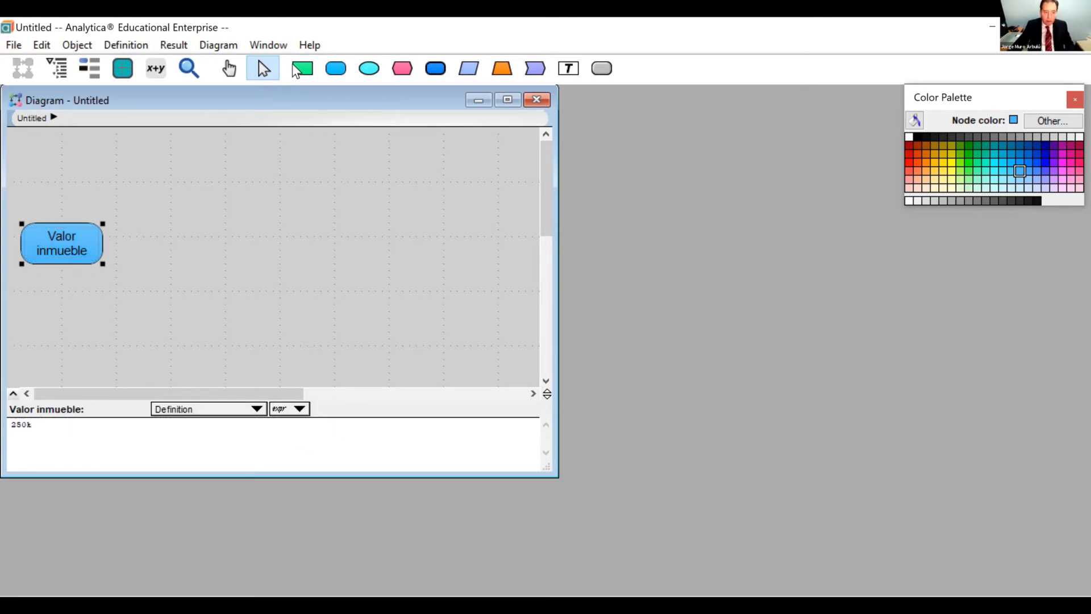
Add a decision node titled Invertir to the upper right of Valor inmueble.
{"action": "left_click", "coordinate": [306, 66]}
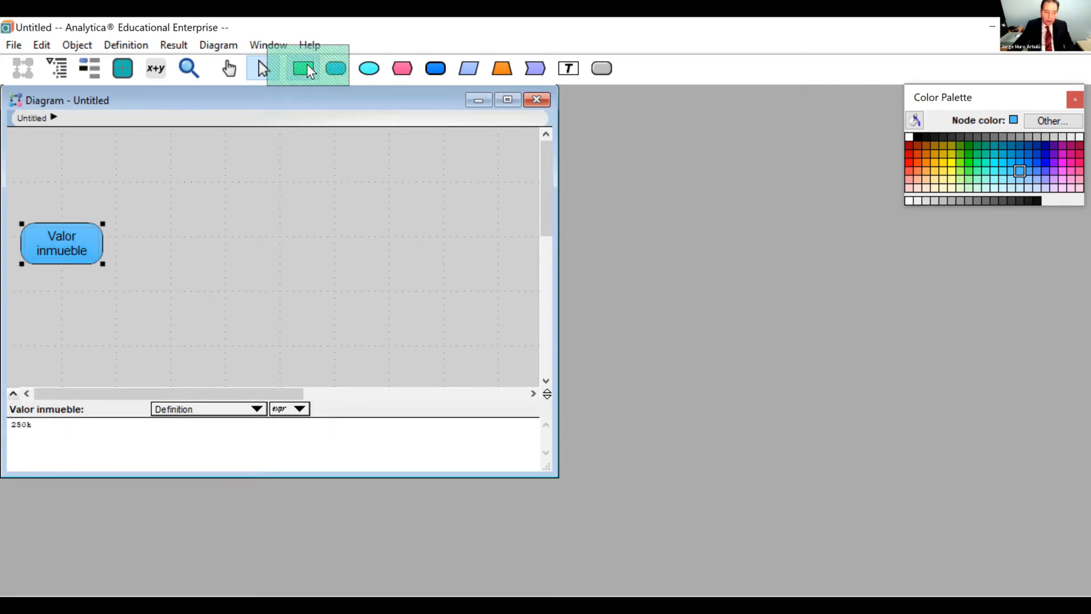
{"action": "left_click", "coordinate": [206, 176]}
{"action": "type", "text": "Inver"}
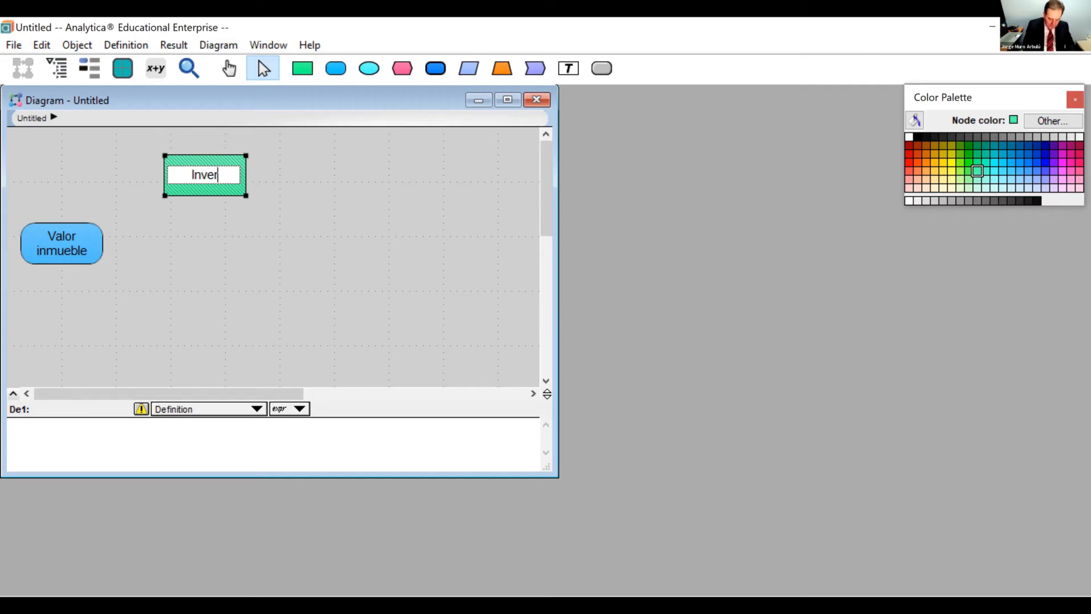
{"action": "type", "text": "tir"}
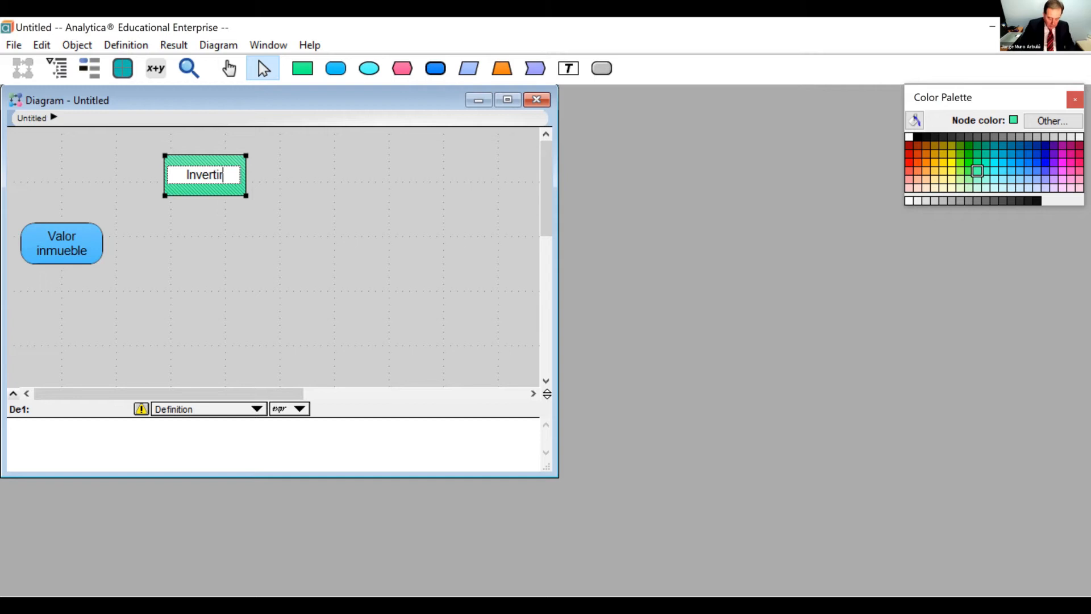
{"action": "left_click", "coordinate": [213, 195]}
Define the Invertir decision as 50k.
{"action": "left_click", "coordinate": [225, 204]}
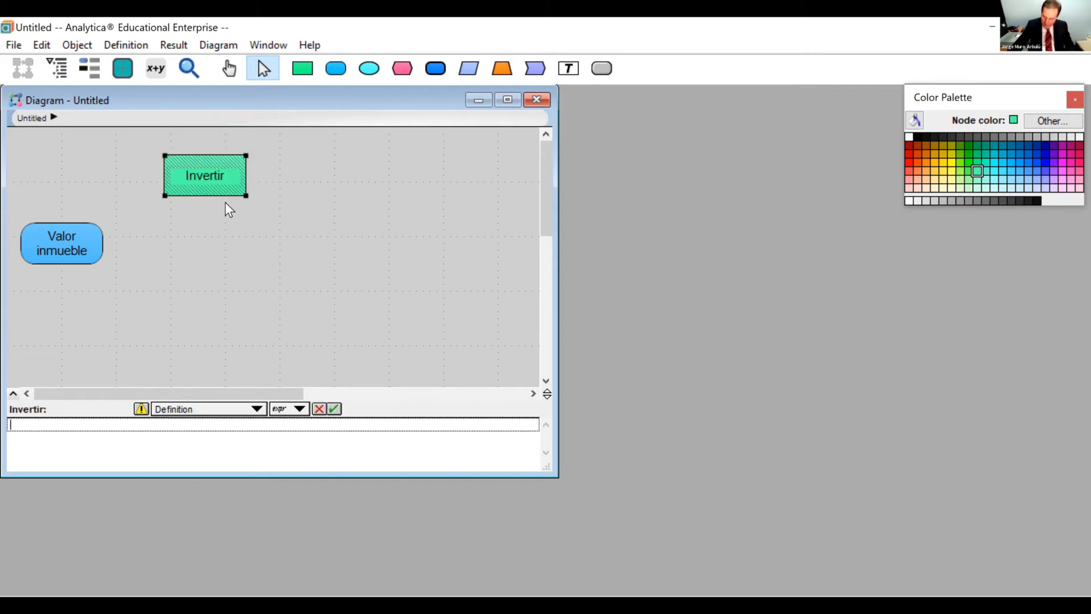
{"action": "type", "text": "50k"}
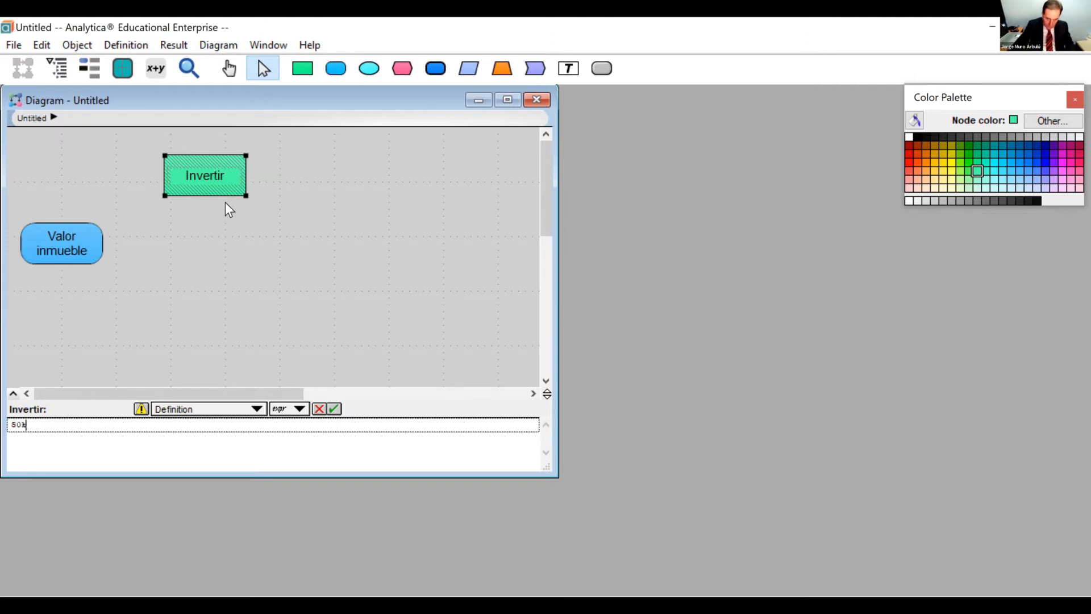
{"action": "left_click", "coordinate": [330, 407]}
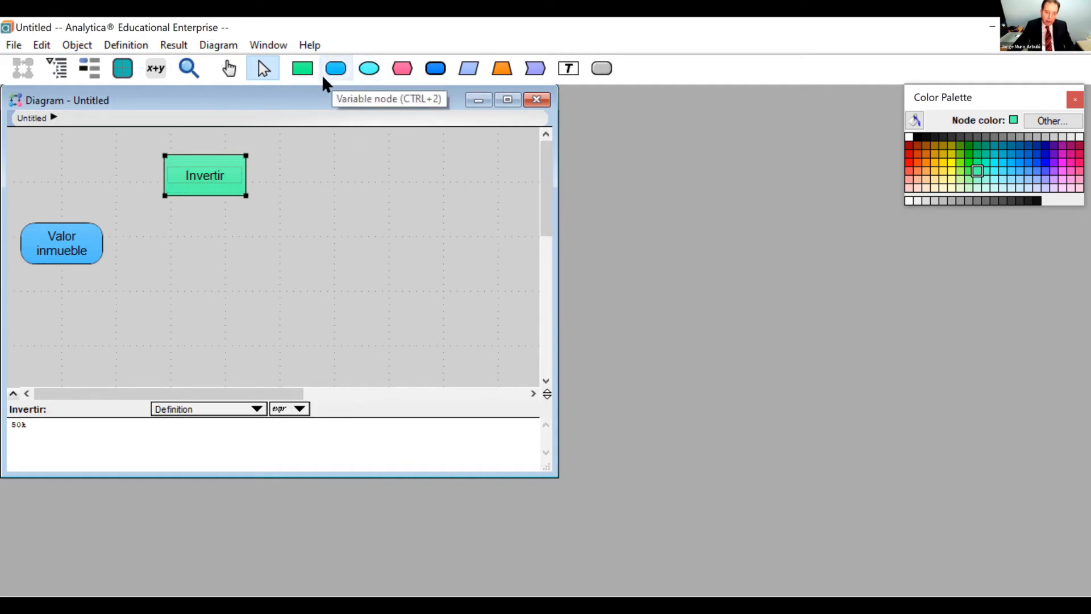
Add a variable node titled Ingresos y egresos below the Invertir decision.
{"action": "left_click", "coordinate": [339, 68]}
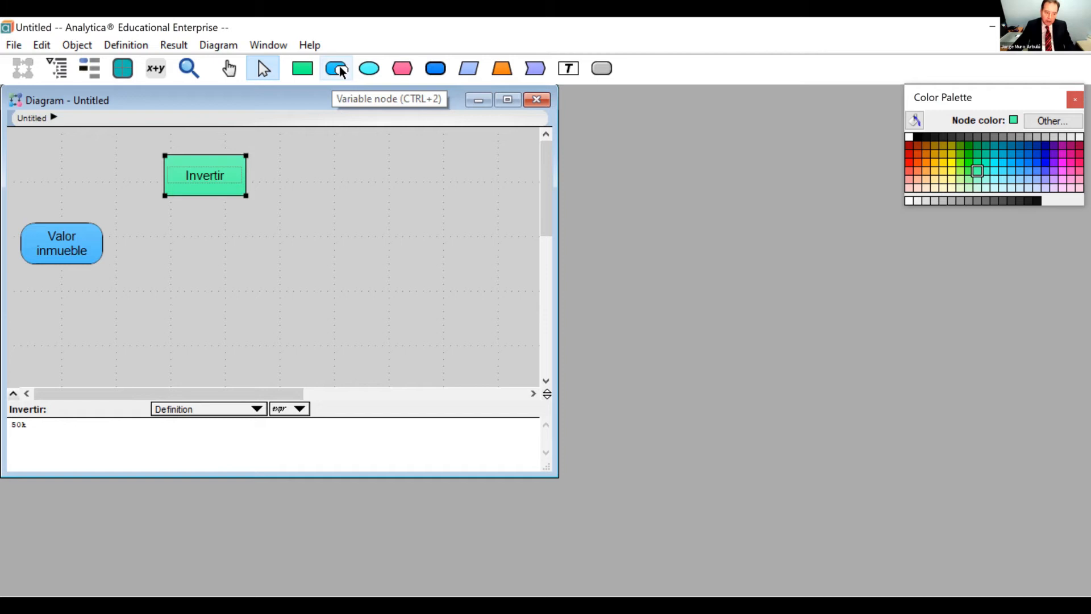
{"action": "left_click", "coordinate": [197, 251]}
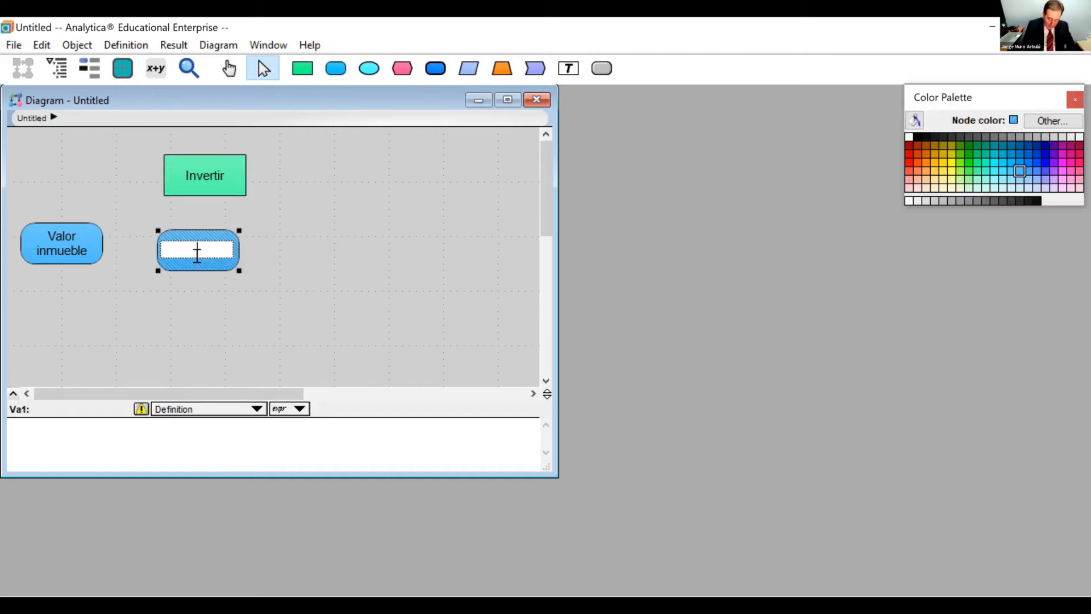
{"action": "type", "text": "Ingre"}
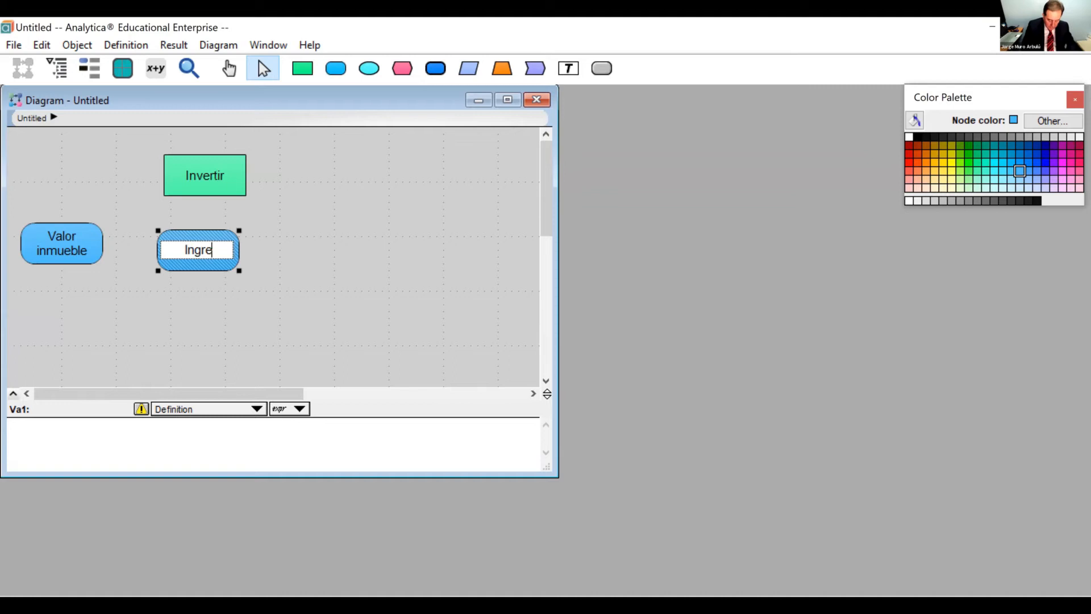
{"action": "type", "text": "sos y egresos"}
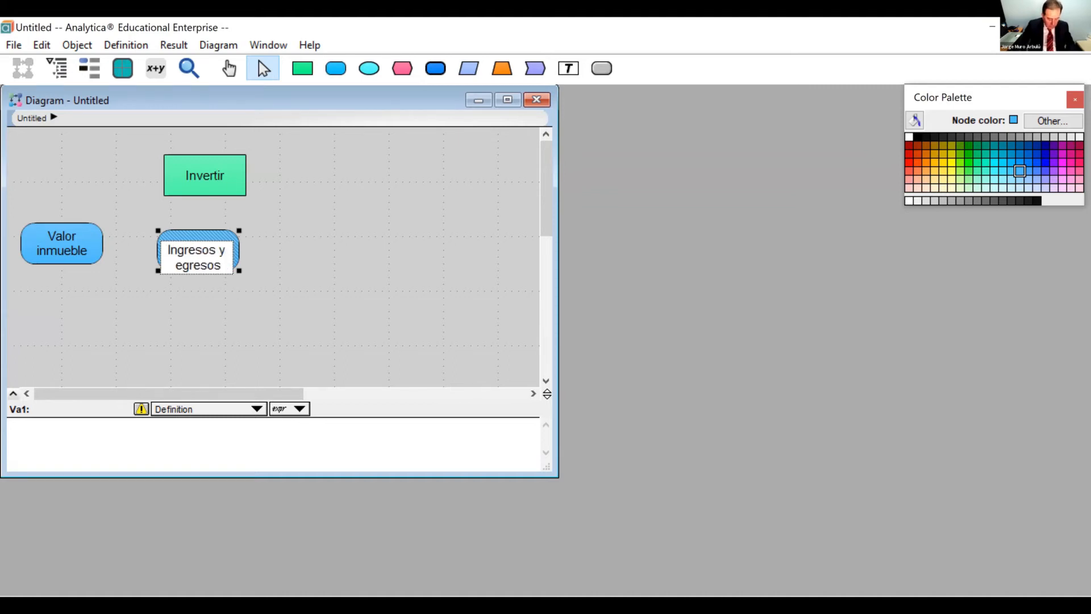
{"action": "key", "text": "Tab"}
Define Ingresos y egresos as the normal distribution Normal(-25k, 10k).
{"action": "mouse_move", "coordinate": [195, 255]}
{"action": "left_click", "coordinate": [218, 281]}
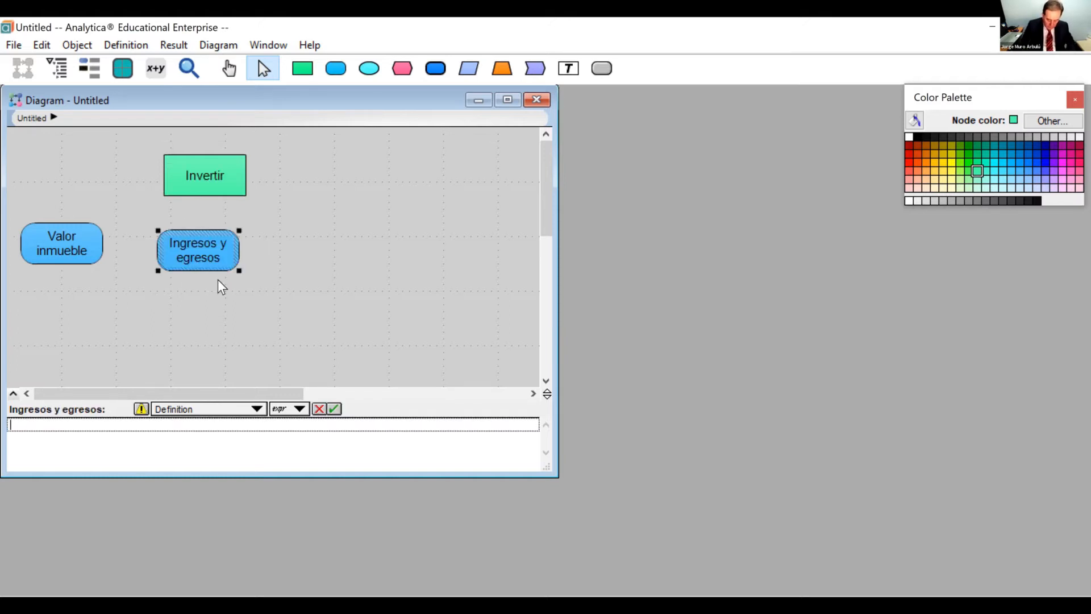
{"action": "type", "text": "Nor"}
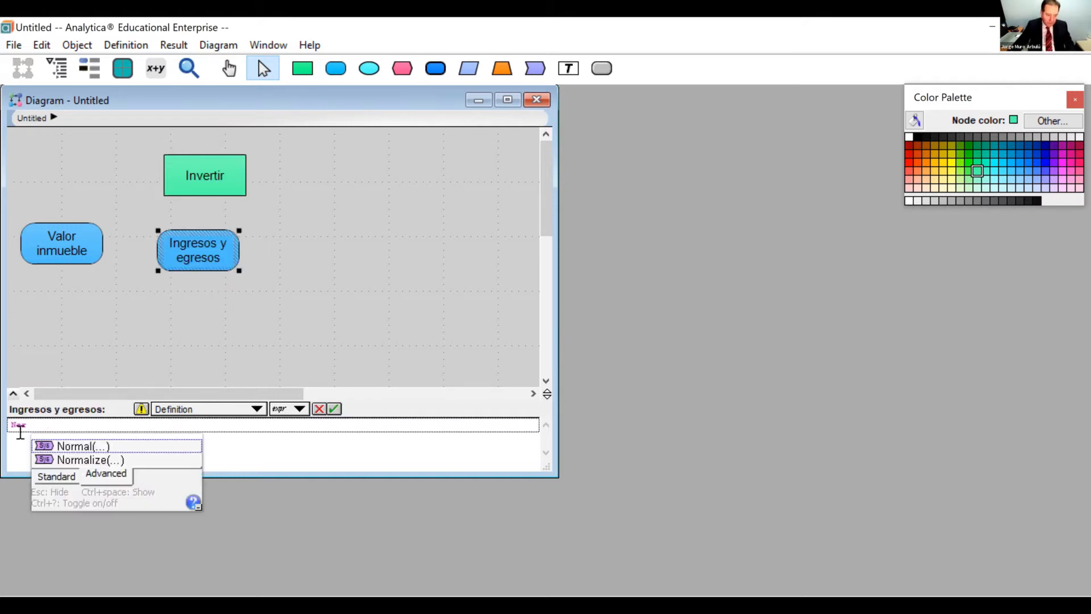
{"action": "left_click", "coordinate": [75, 446]}
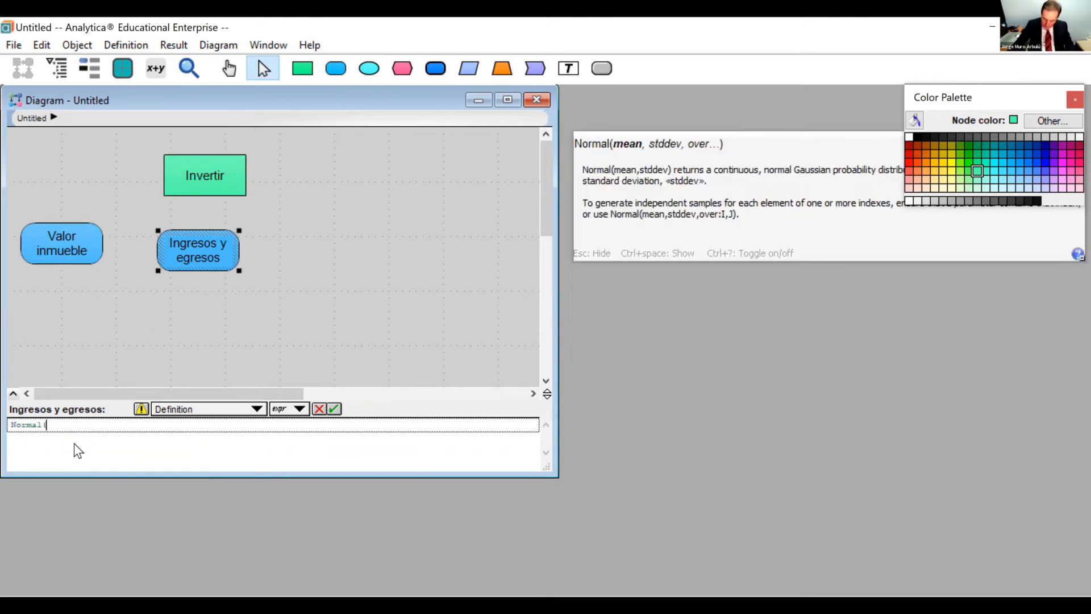
{"action": "type", "text": "-25"}
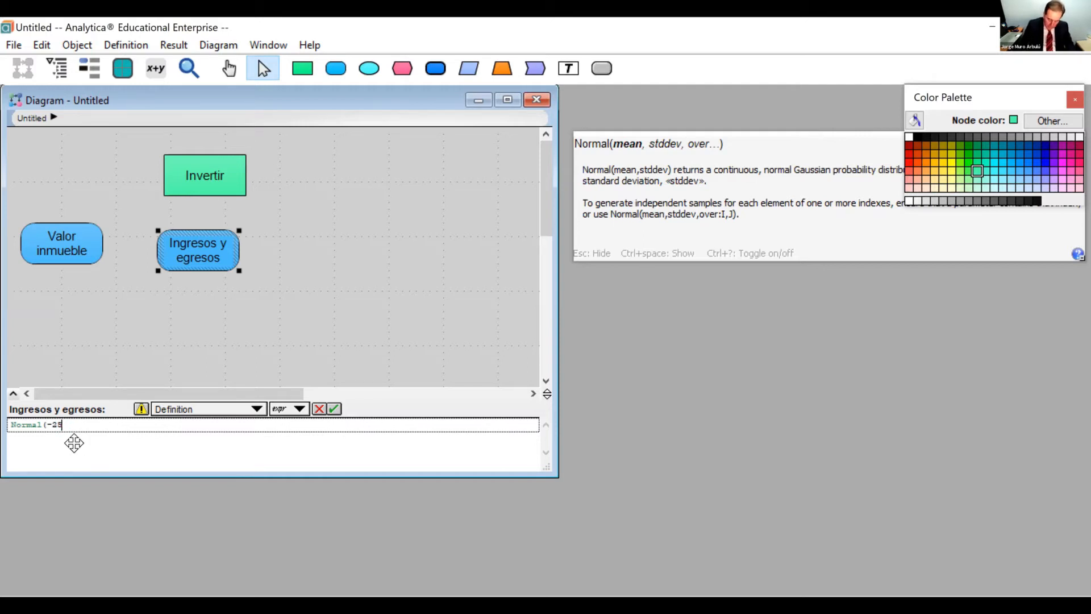
{"action": "type", "text": "k, 10k)"}
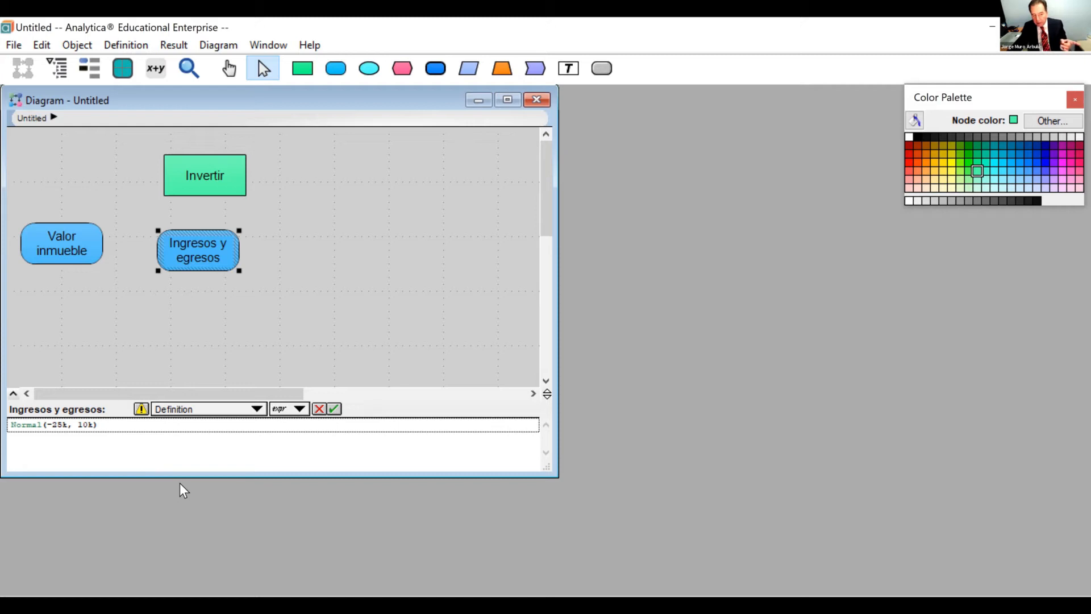
{"action": "left_click", "coordinate": [335, 408]}
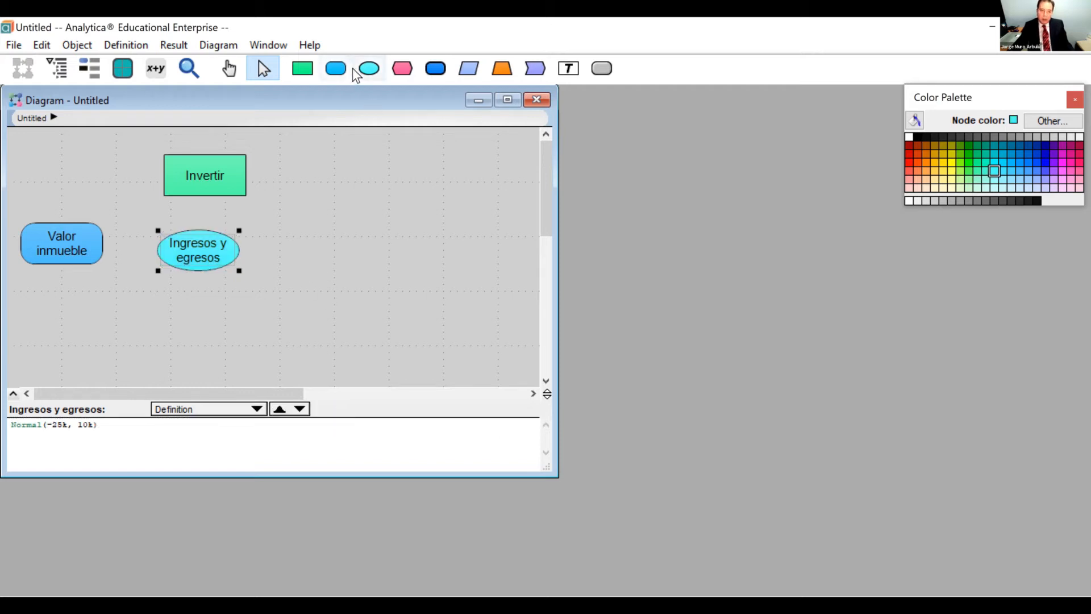
Add a variable node titled Apreciación below Ingresos y egresos.
{"action": "left_click_drag", "start_coordinate": [339, 67], "coordinate": [236, 280]}
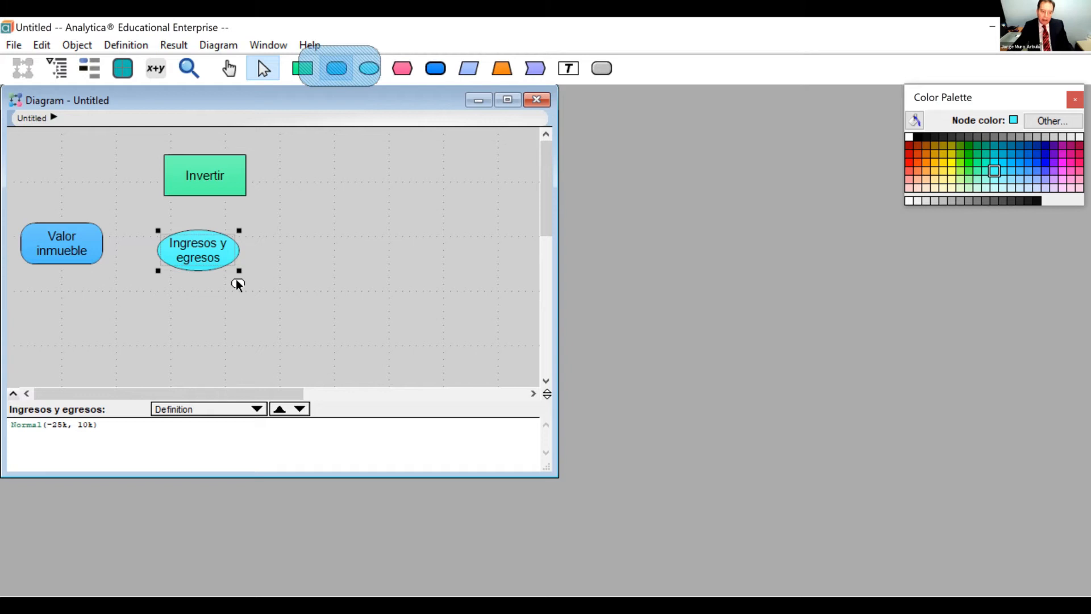
{"action": "left_click_drag", "start_coordinate": [190, 323], "coordinate": [190, 324]}
{"action": "type", "text": "Ap"}
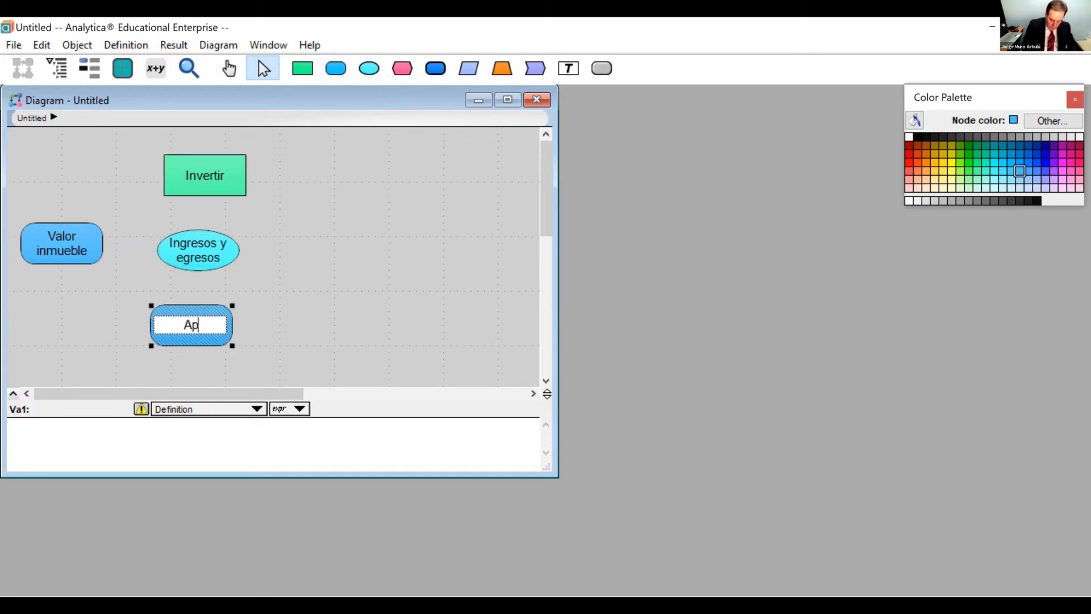
{"action": "type", "text": "reciació"}
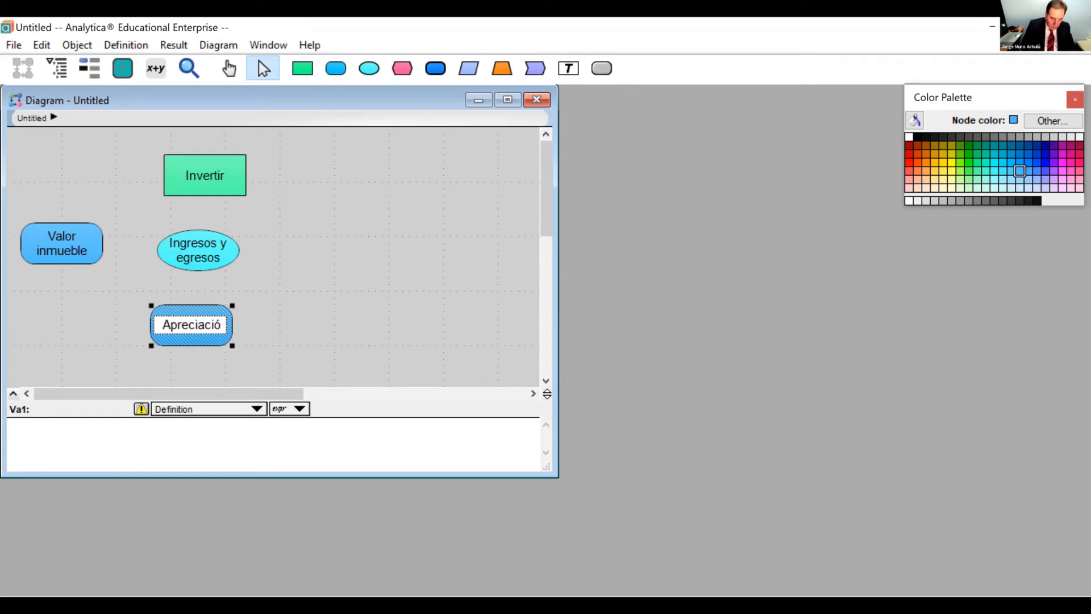
{"action": "type", "text": "n"}
{"action": "key", "text": "Tab"}
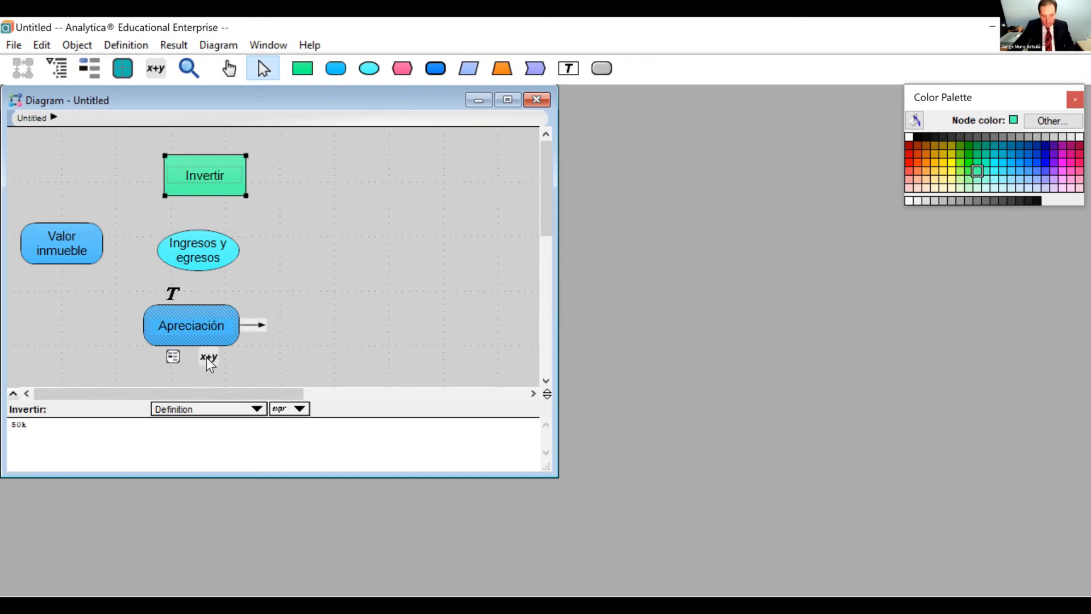
Define Apreciación as the normal distribution Normal(12%, 10%).
{"action": "left_click", "coordinate": [208, 357]}
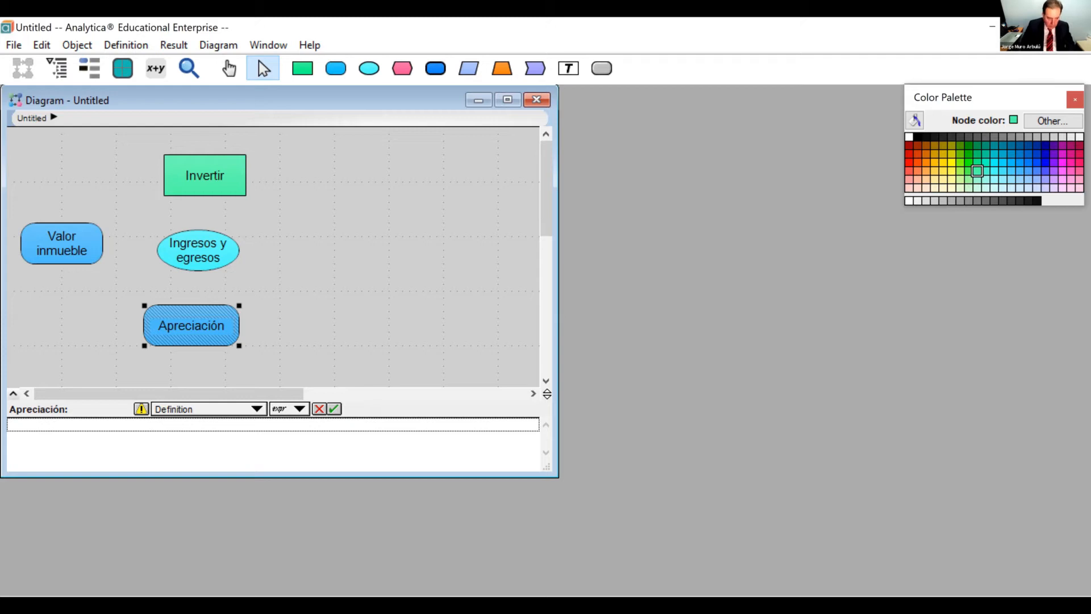
{"action": "type", "text": "normal"}
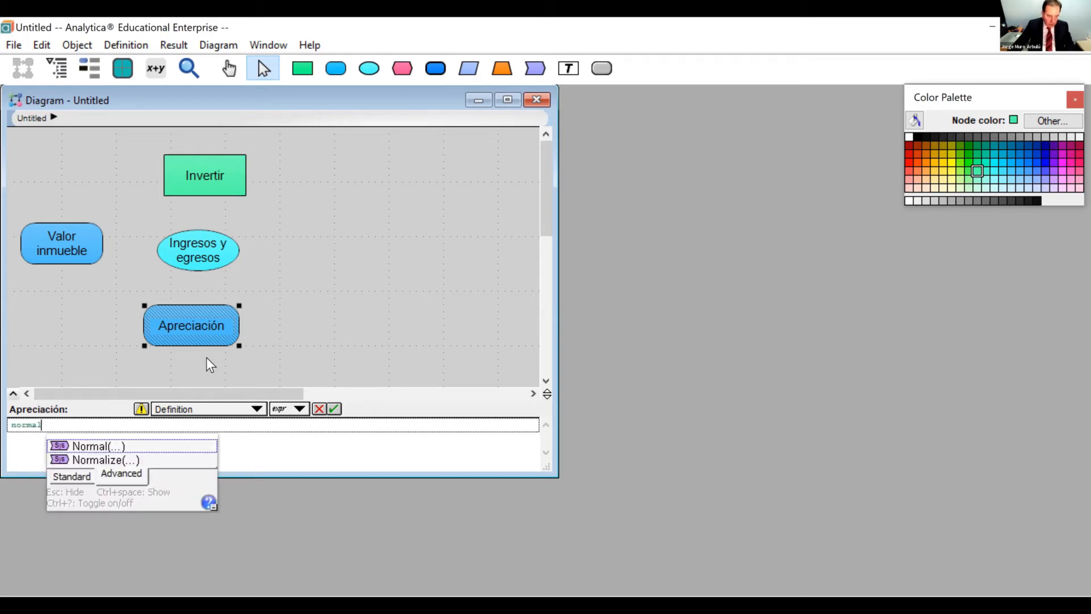
{"action": "left_click", "coordinate": [172, 440]}
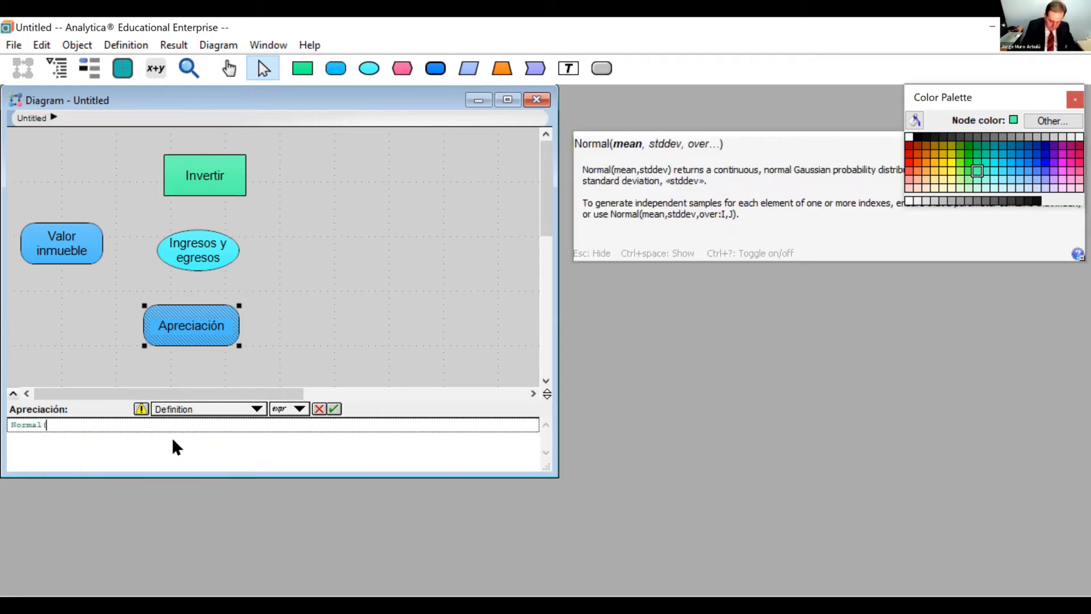
{"action": "type", "text": "12%, 10%)"}
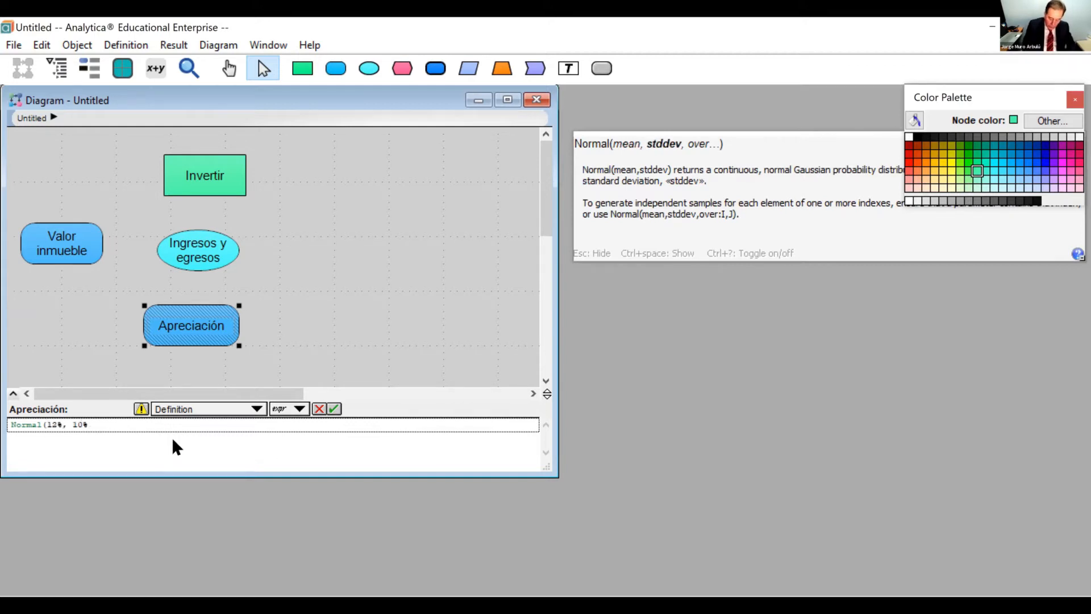
{"action": "left_click", "coordinate": [335, 408]}
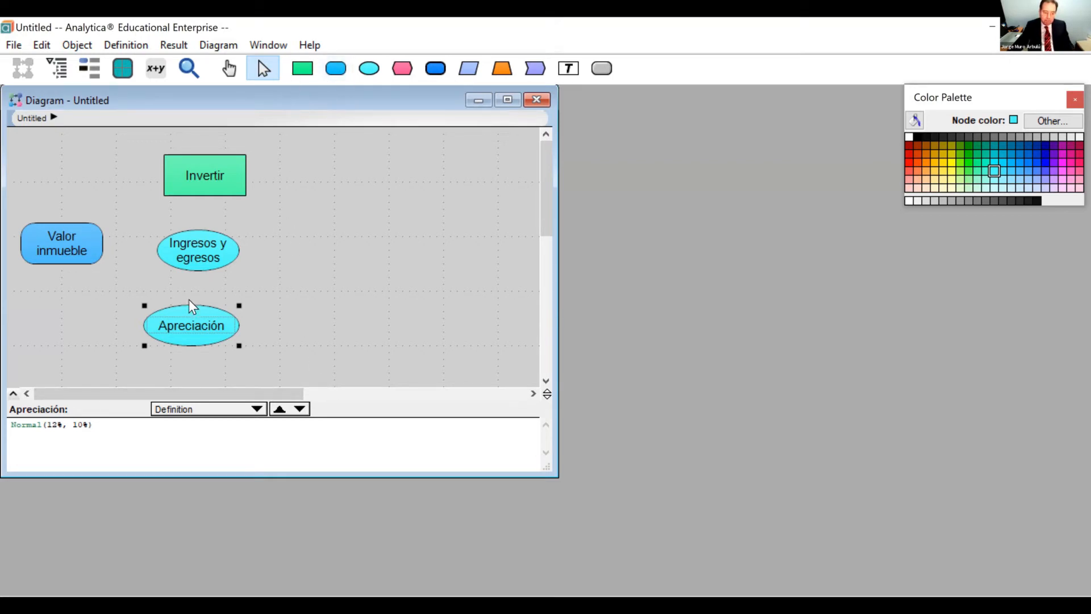
Move the Apreciación node directly beneath Valor inmueble.
{"action": "left_click", "coordinate": [179, 323]}
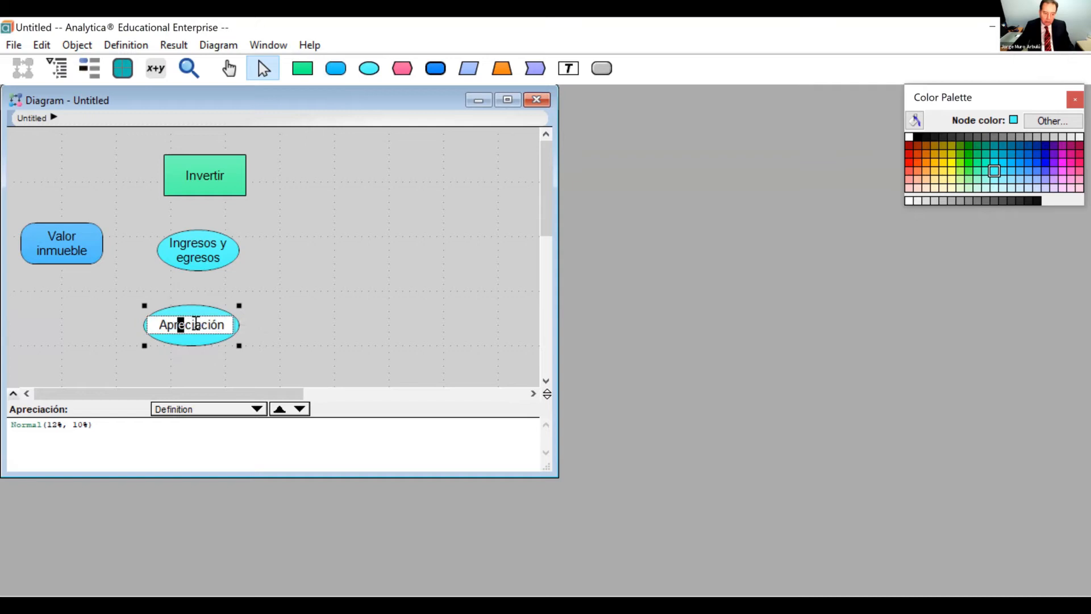
{"action": "left_click", "coordinate": [206, 312]}
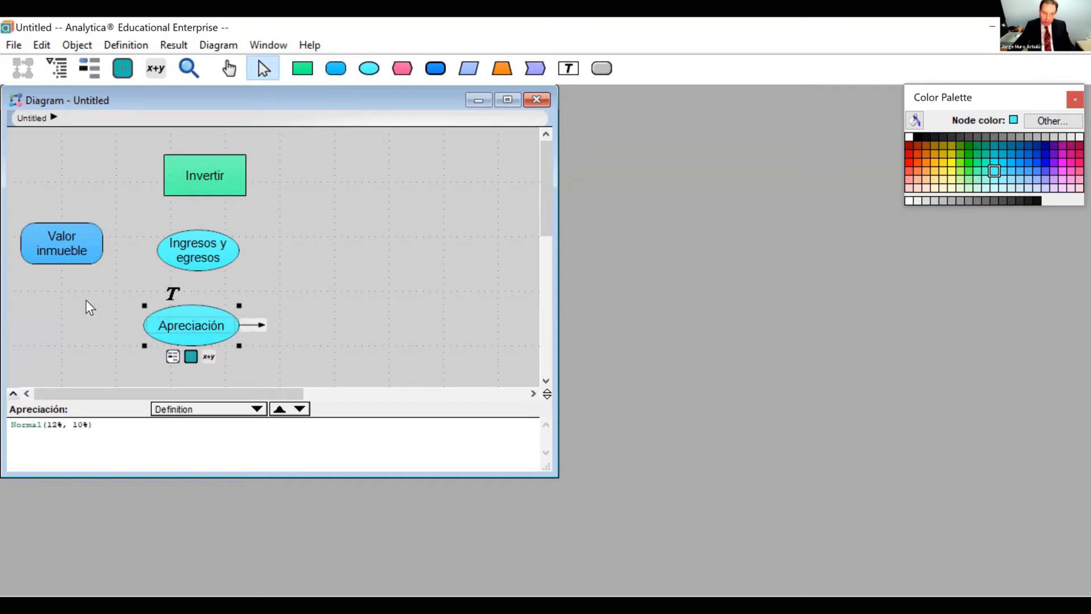
{"action": "left_click_drag", "start_coordinate": [86, 299], "coordinate": [82, 296]}
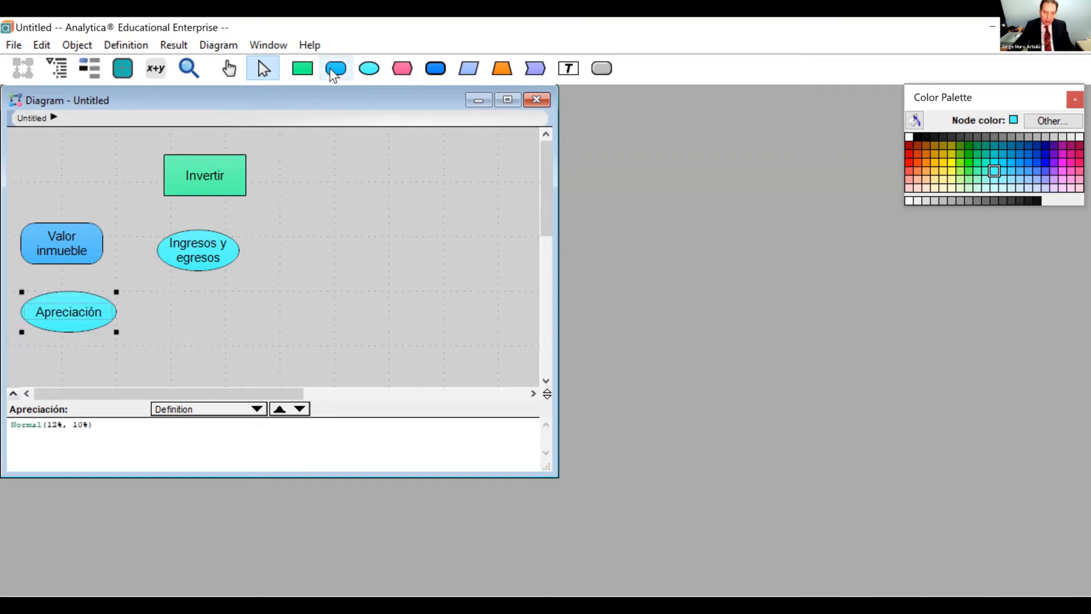
Add a variable node titled Valor a 5 años below Ingresos y egresos.
{"action": "left_click", "coordinate": [196, 318]}
{"action": "type", "text": "Valor a 5 años"}
{"action": "key", "text": "Tab"}
Define Valor a 5 años as Valor_inmueble*(1+Apreciacion).
{"action": "mouse_move", "coordinate": [197, 315]}
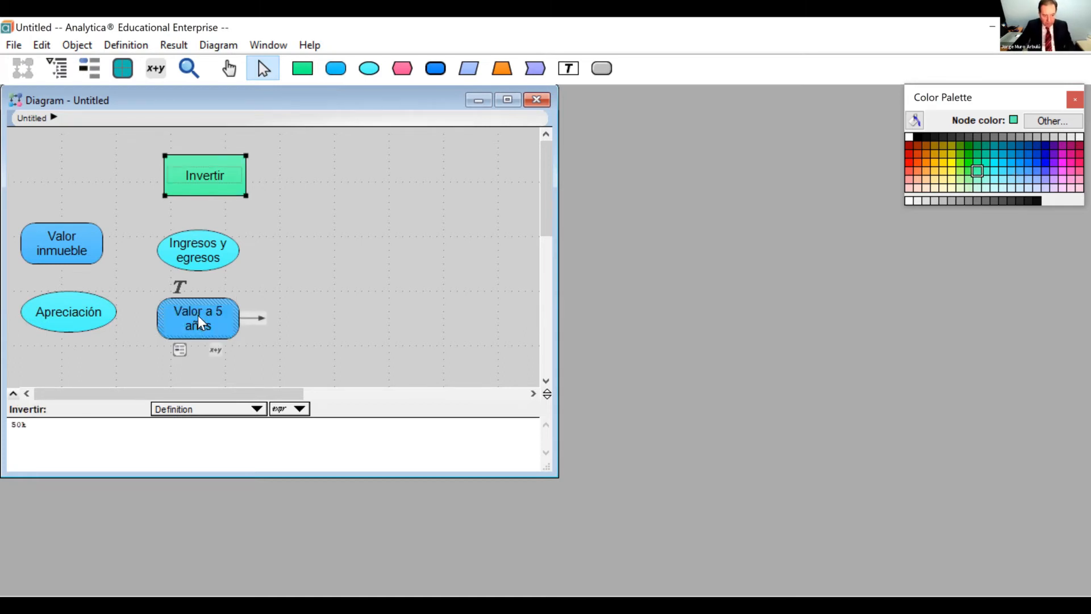
{"action": "left_click", "coordinate": [214, 350]}
{"action": "left_click", "coordinate": [70, 257]}
{"action": "type", "text": "*"}
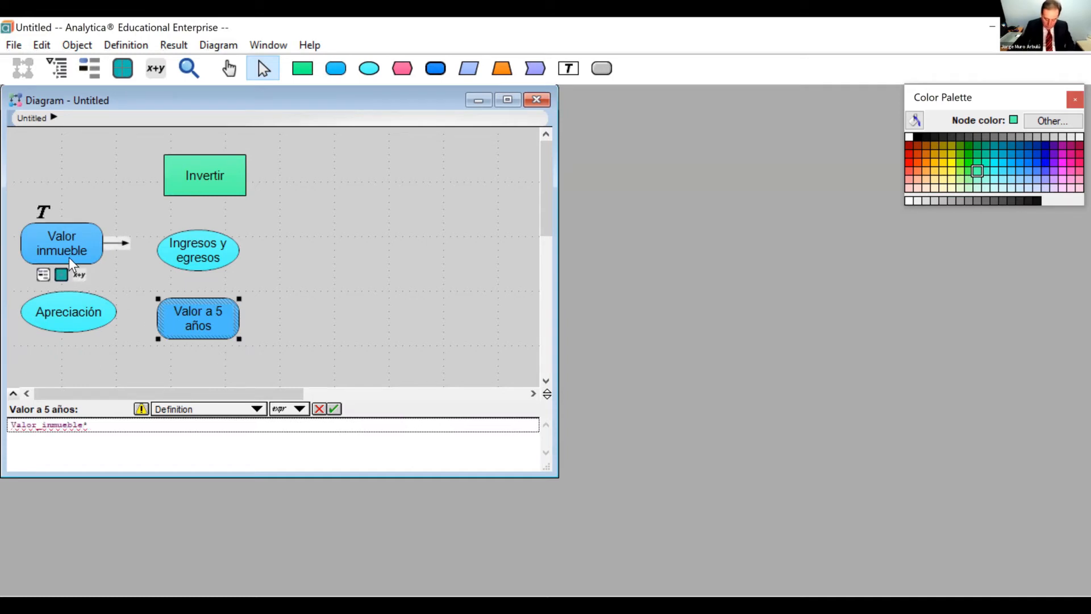
{"action": "type", "text": "(1+"}
{"action": "left_click", "coordinate": [68, 307]}
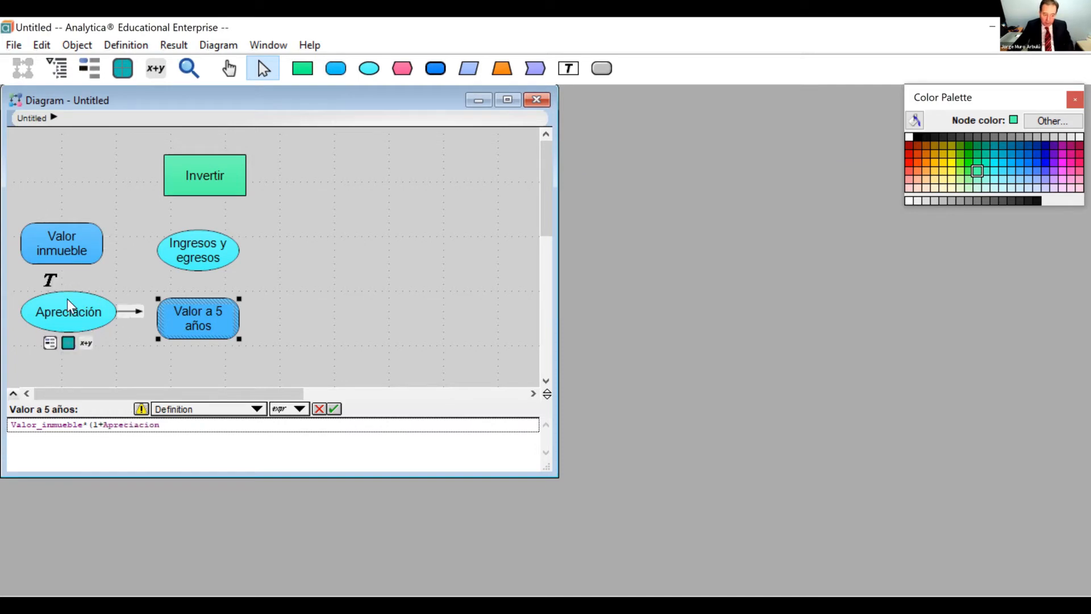
{"action": "type", "text": ")"}
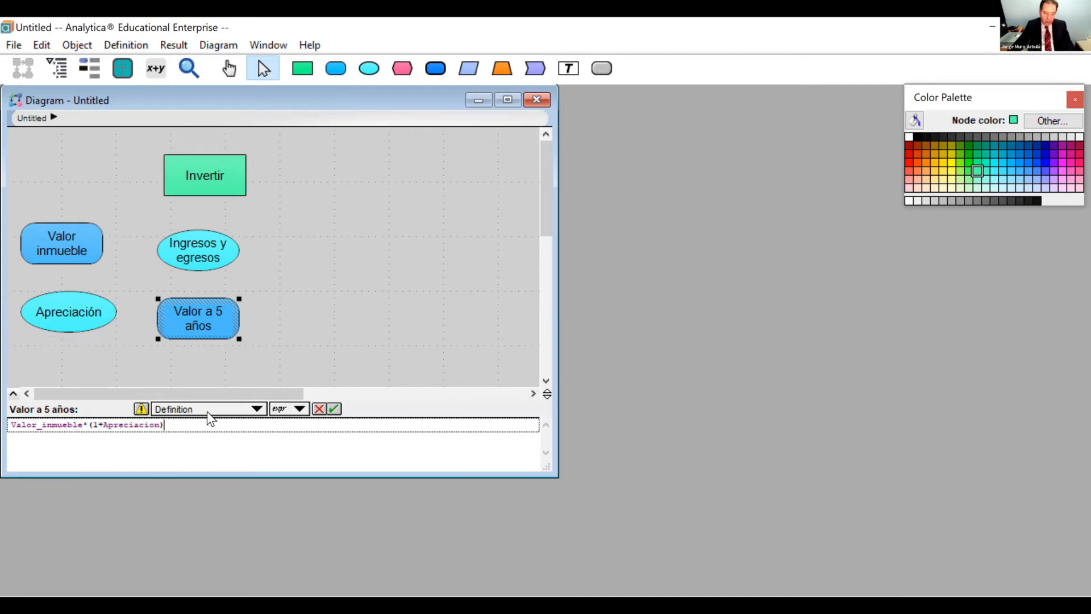
{"action": "left_click", "coordinate": [333, 409]}
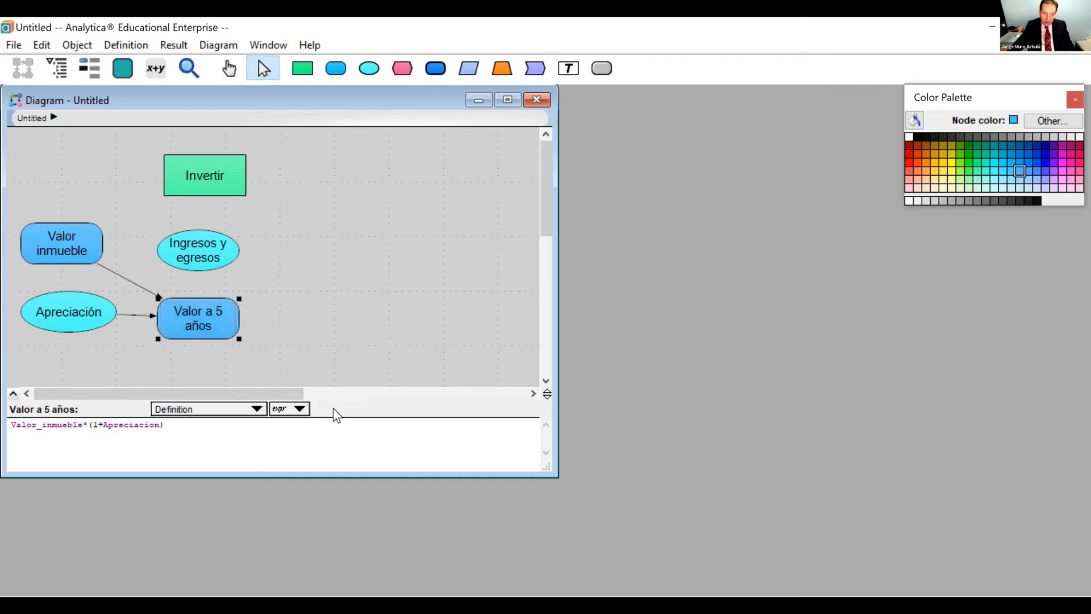
{"action": "left_click", "coordinate": [326, 291]}
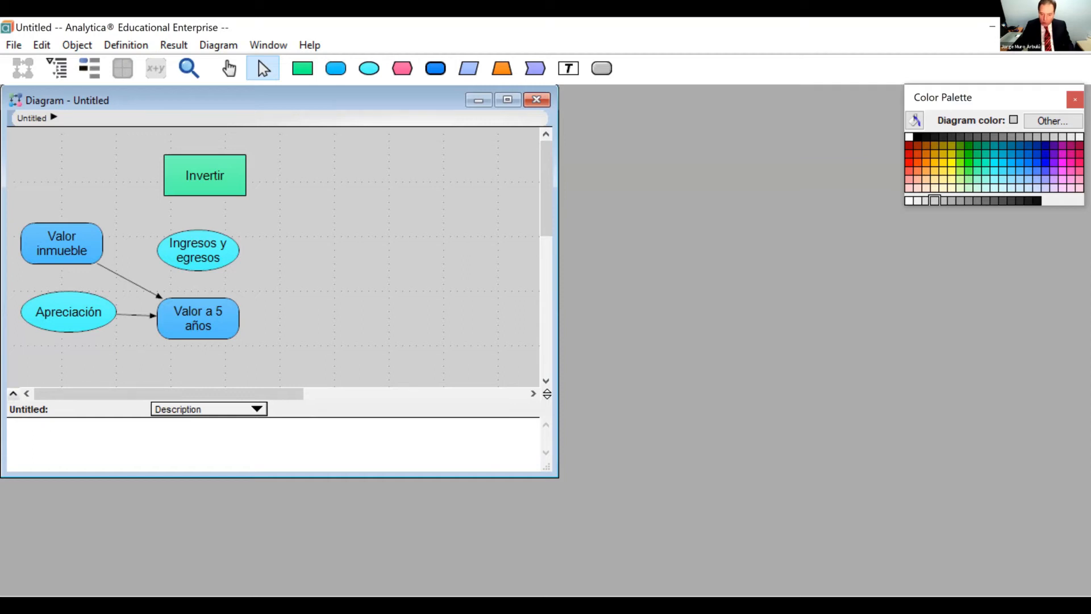
{"action": "key", "text": "alt+Tab"}
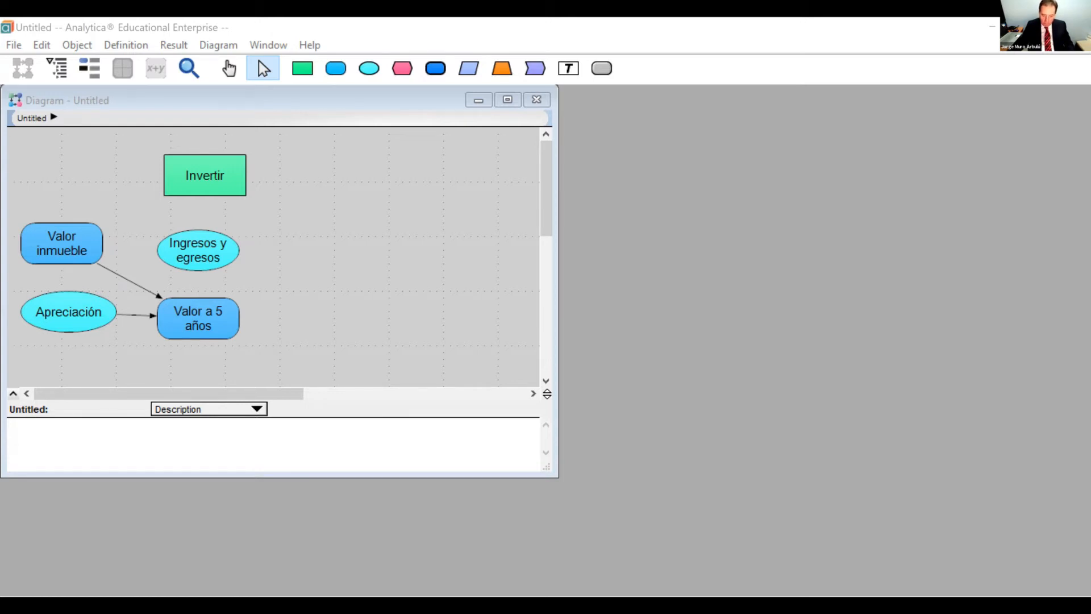
{"action": "left_click", "coordinate": [333, 369]}
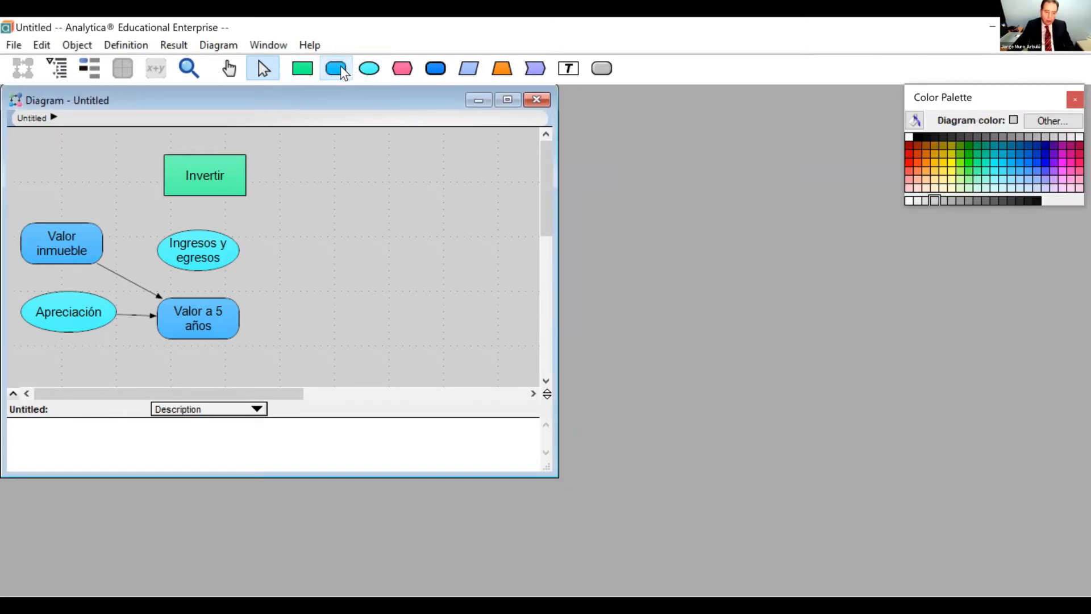
Add a variable node titled Balance hipoteca beside Valor a 5 años.
{"action": "left_click", "coordinate": [306, 327]}
{"action": "type", "text": "Bala"}
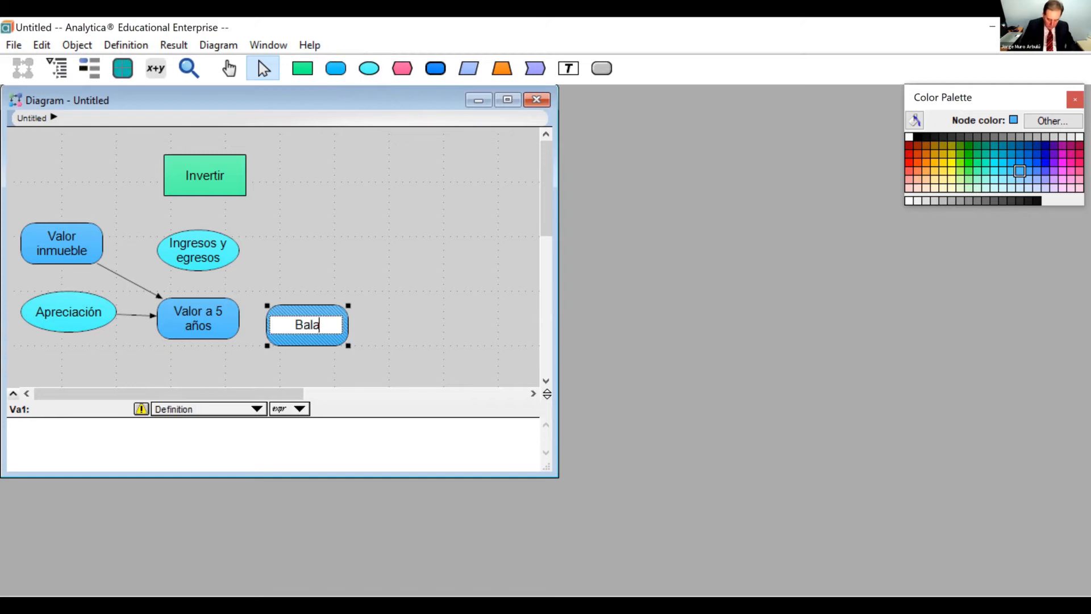
{"action": "type", "text": "nce"}
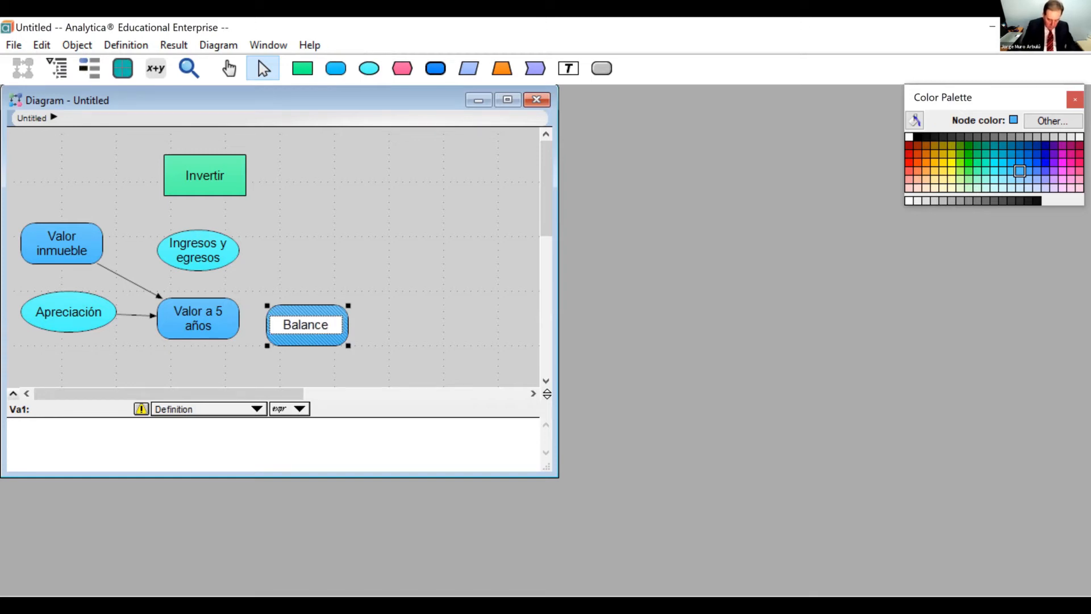
{"action": "type", "text": " hipot"}
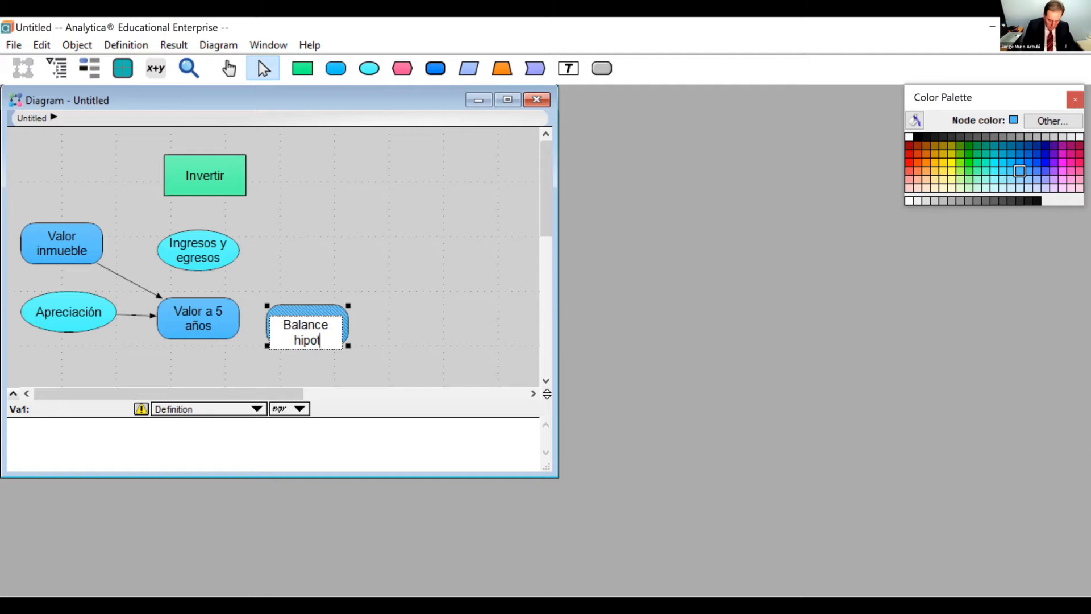
{"action": "type", "text": "eca"}
{"action": "key", "text": "Return"}
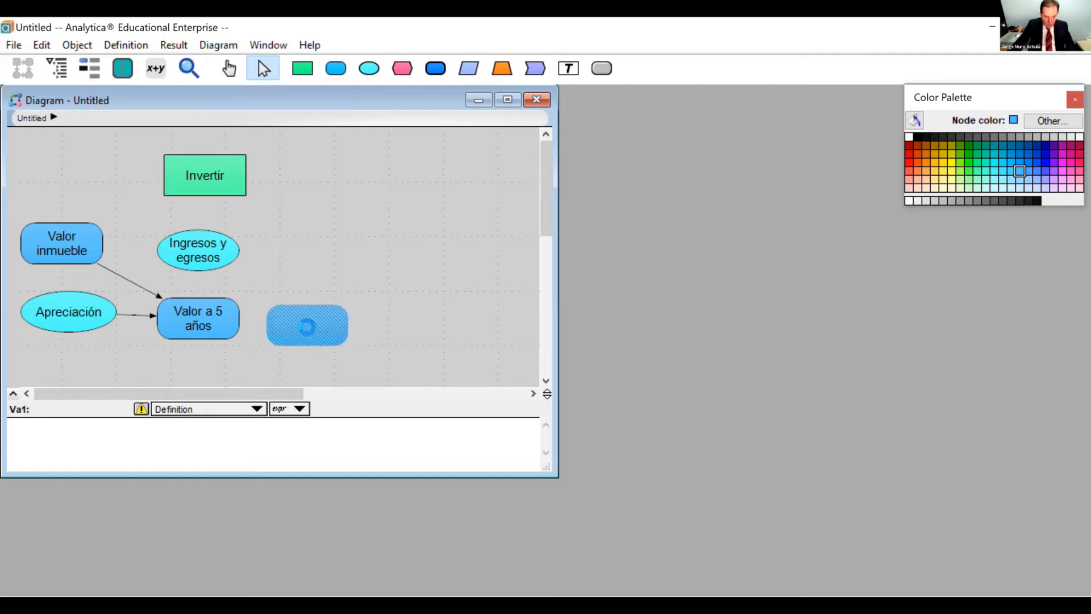
Define Balance hipoteca as 185k.
{"action": "mouse_move", "coordinate": [307, 328]}
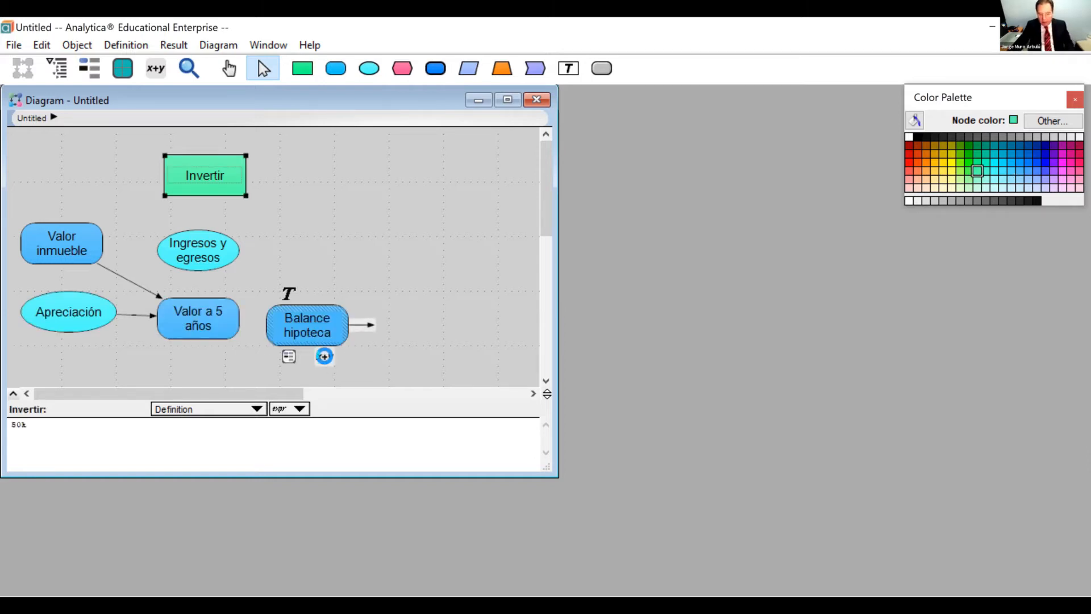
{"action": "left_click", "coordinate": [324, 356]}
{"action": "type", "text": "1"}
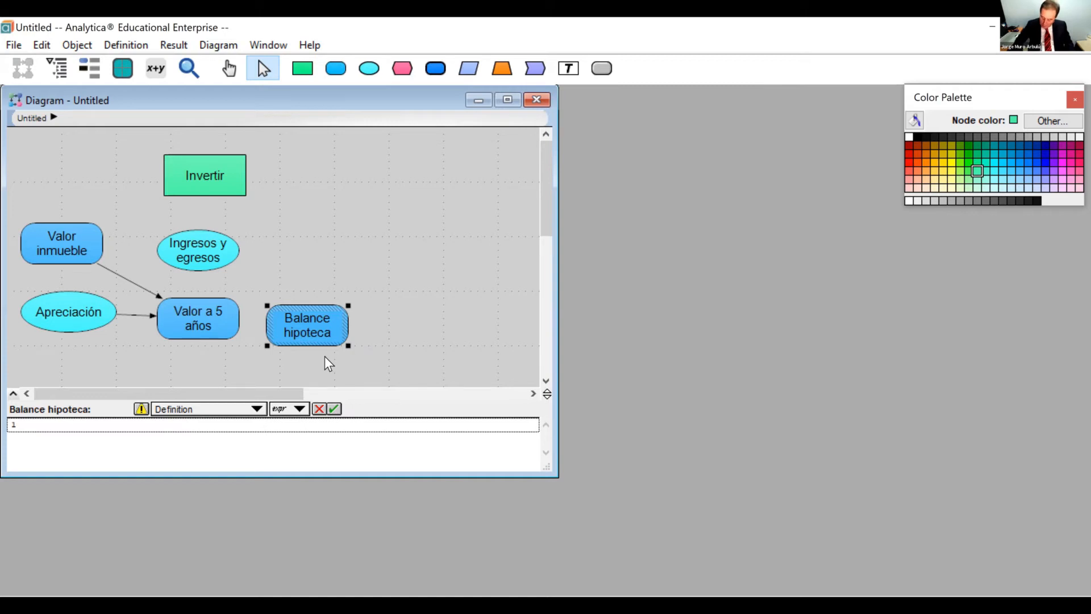
{"action": "type", "text": "85k"}
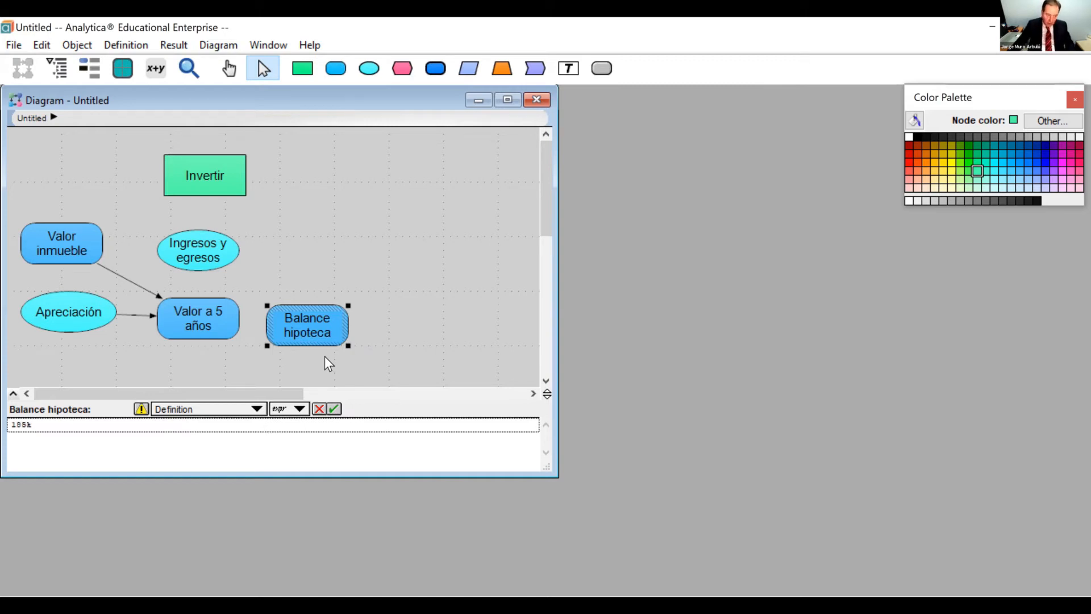
{"action": "left_click", "coordinate": [336, 408]}
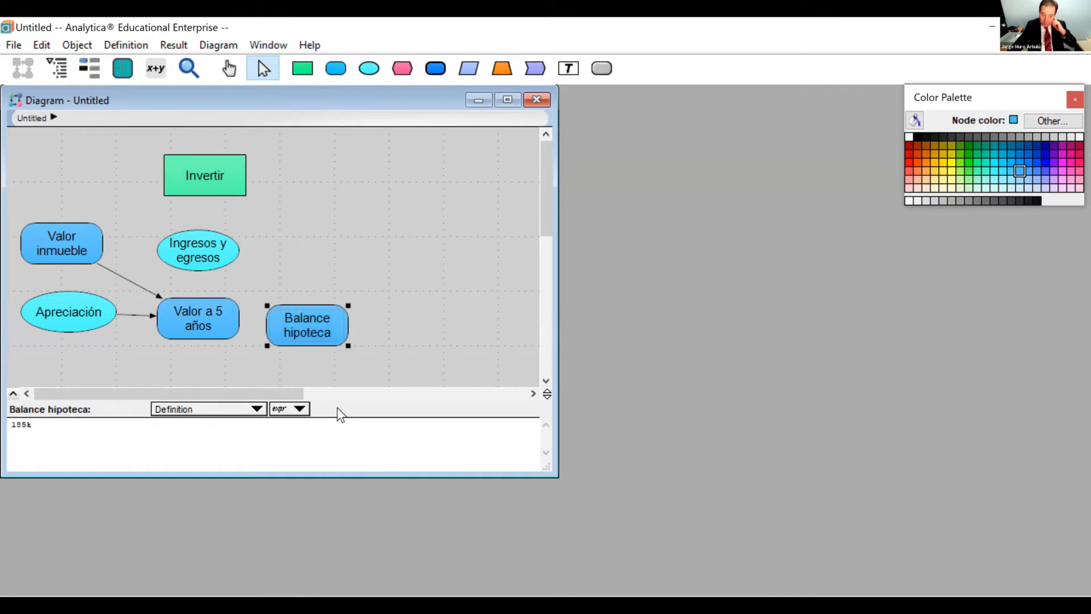
Add an objective node titled Ganancia above Balance hipoteca, beside Ingresos y egresos.
{"action": "left_click", "coordinate": [401, 70]}
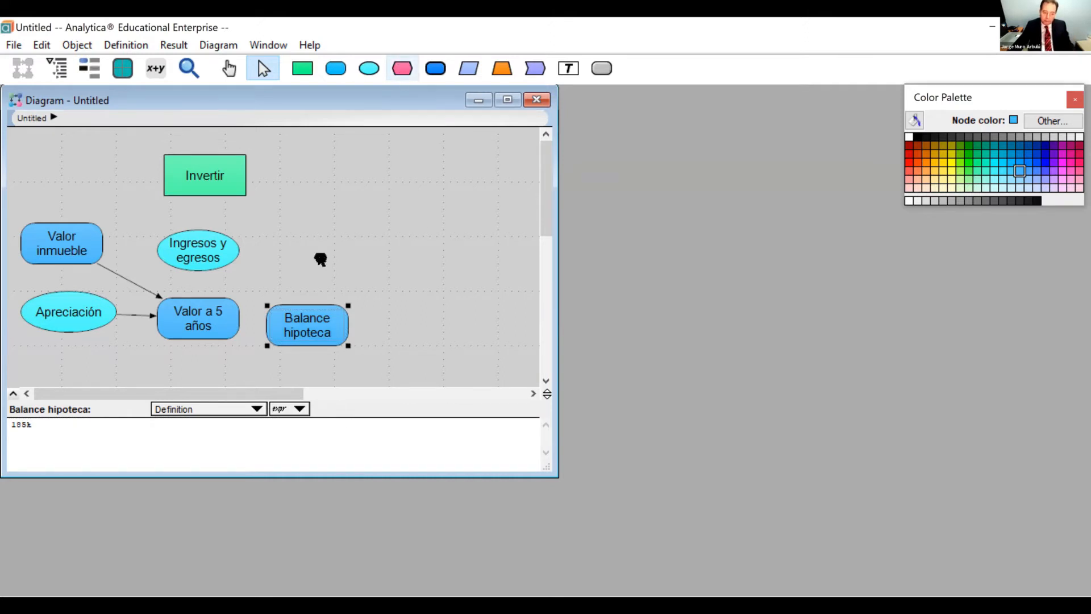
{"action": "left_click", "coordinate": [319, 257]}
{"action": "type", "text": "anancia"}
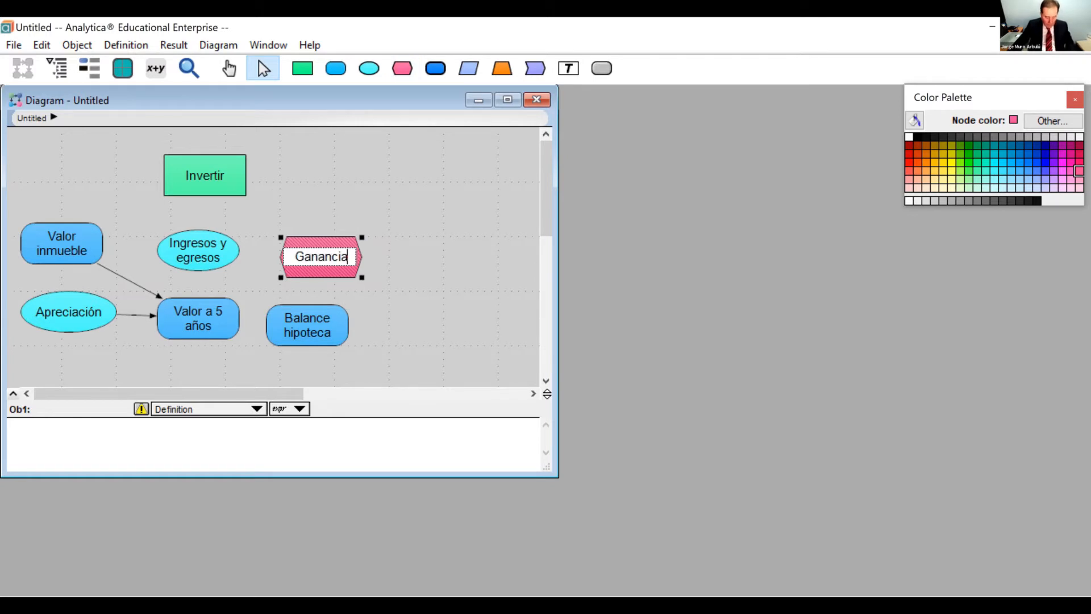
{"action": "key", "text": "Tab"}
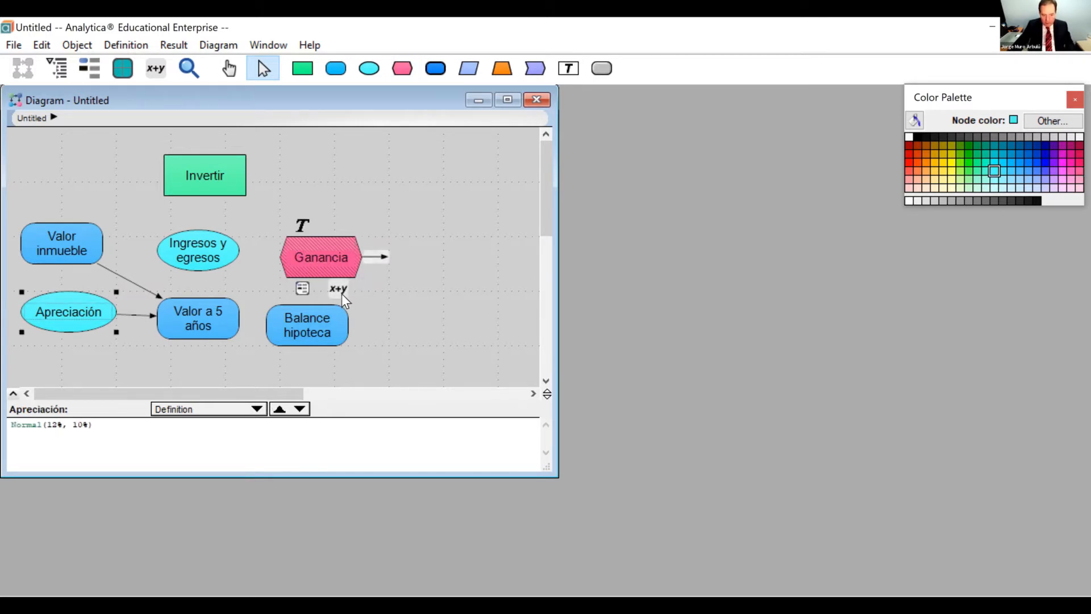
Define Ganancia as Ingresos_y_egresos+Valor_a_5_anos-Invertir-Balance_hipoteca and check its mid value.
{"action": "left_click", "coordinate": [342, 292]}
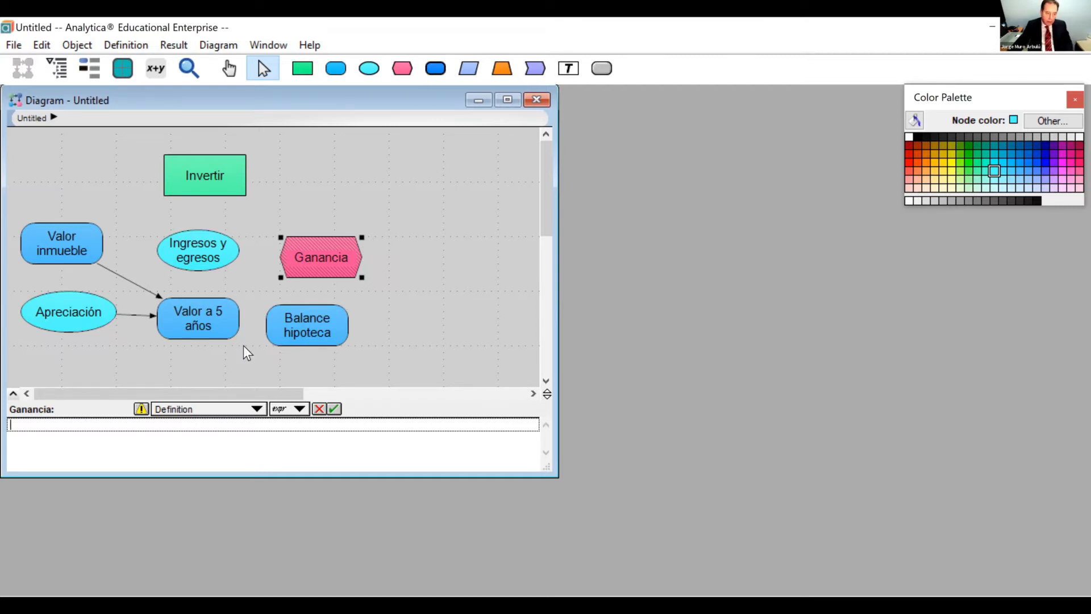
{"action": "left_click", "coordinate": [208, 263]}
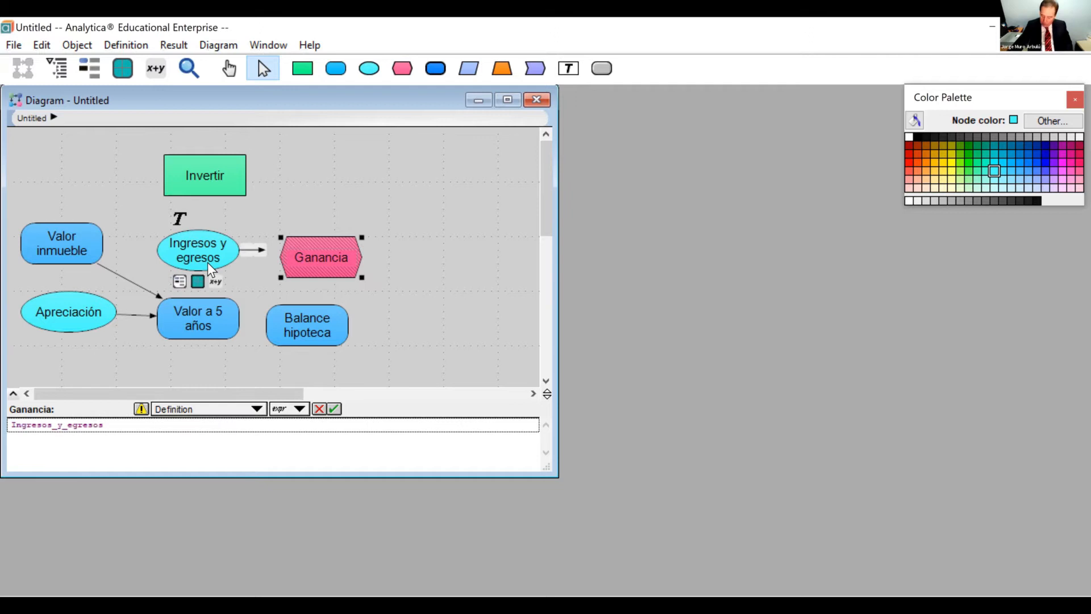
{"action": "type", "text": "+"}
{"action": "left_click", "coordinate": [190, 310]}
{"action": "type", "text": "-"}
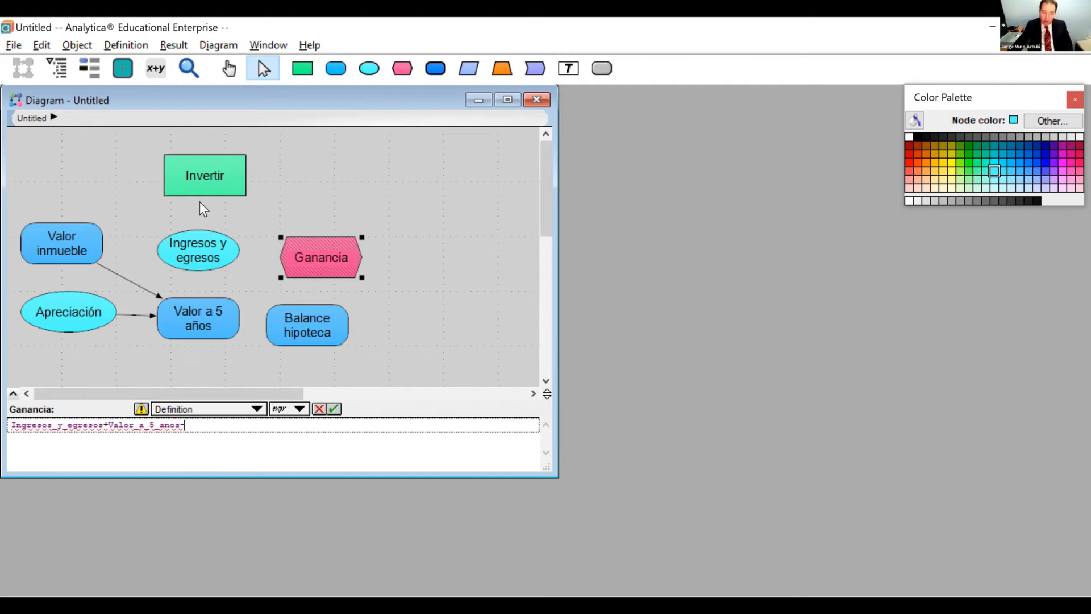
{"action": "left_click", "coordinate": [216, 185]}
{"action": "type", "text": "-"}
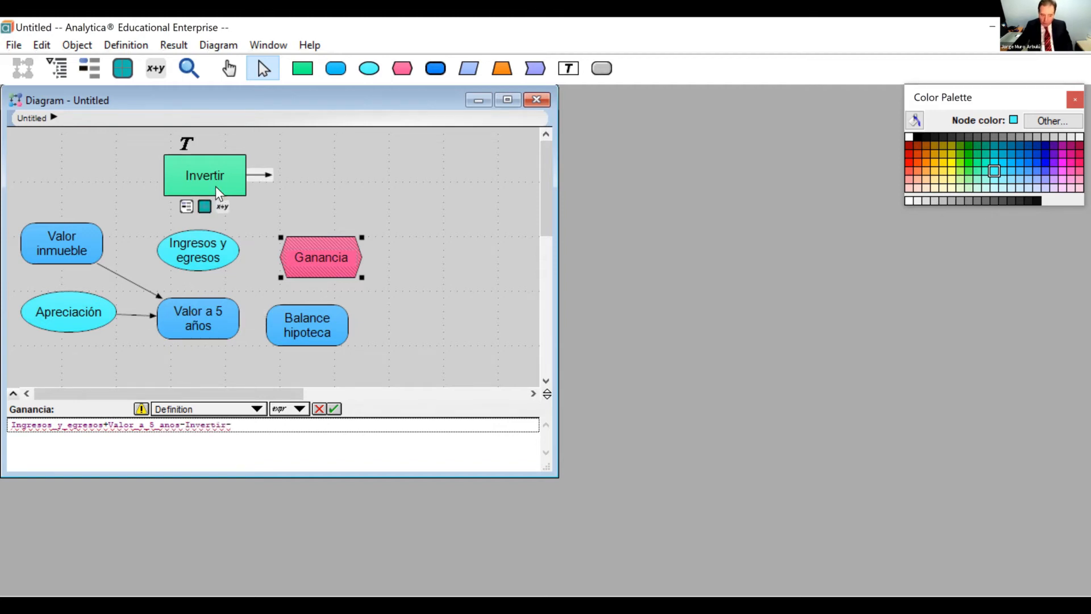
{"action": "left_click", "coordinate": [302, 332]}
{"action": "left_click", "coordinate": [334, 408]}
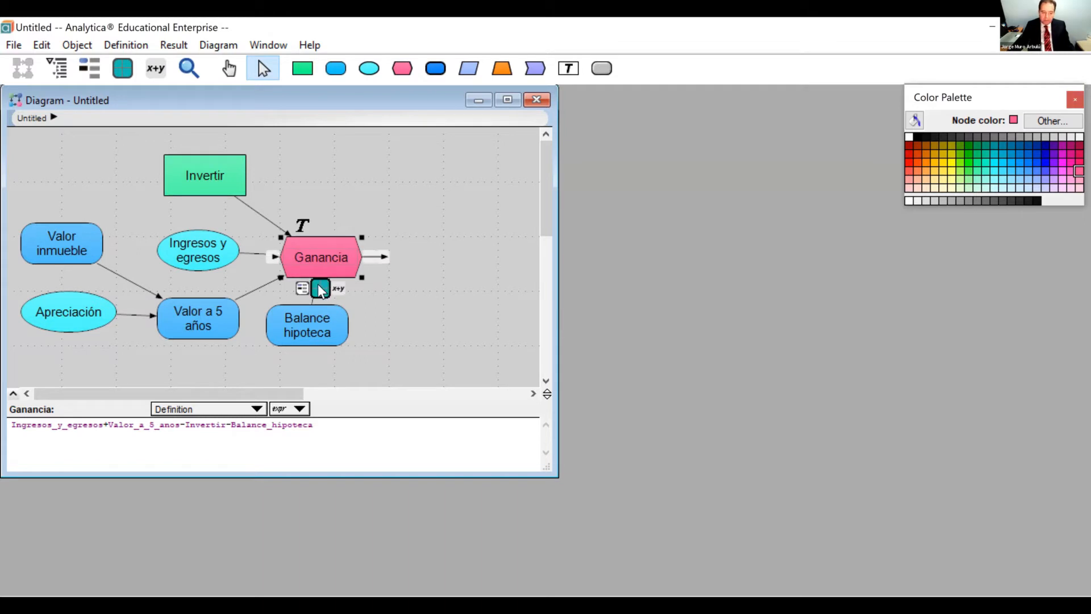
{"action": "left_click", "coordinate": [316, 286]}
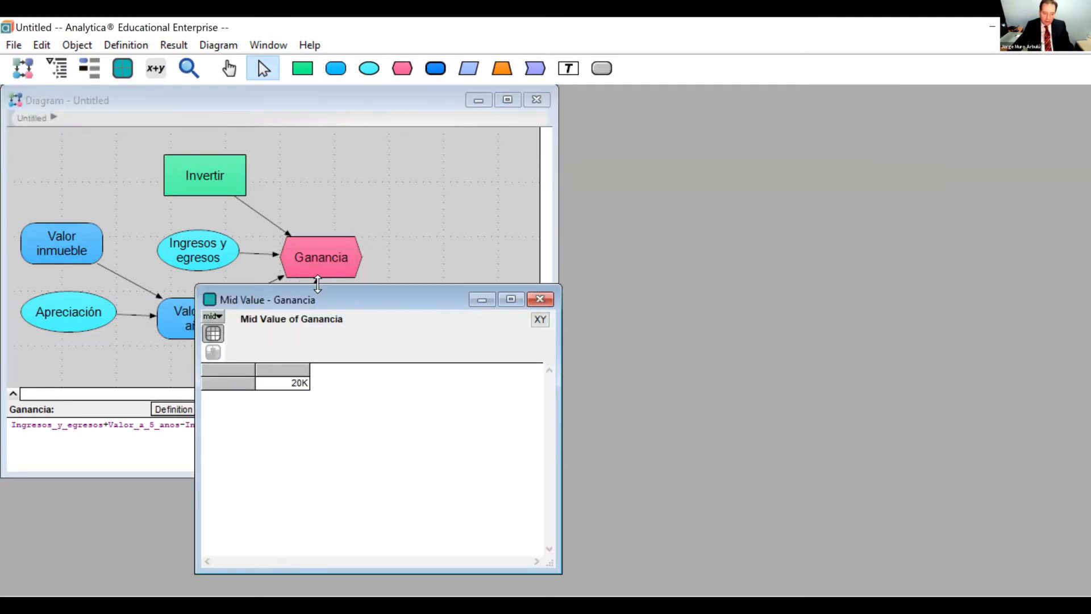
{"action": "left_click", "coordinate": [541, 300]}
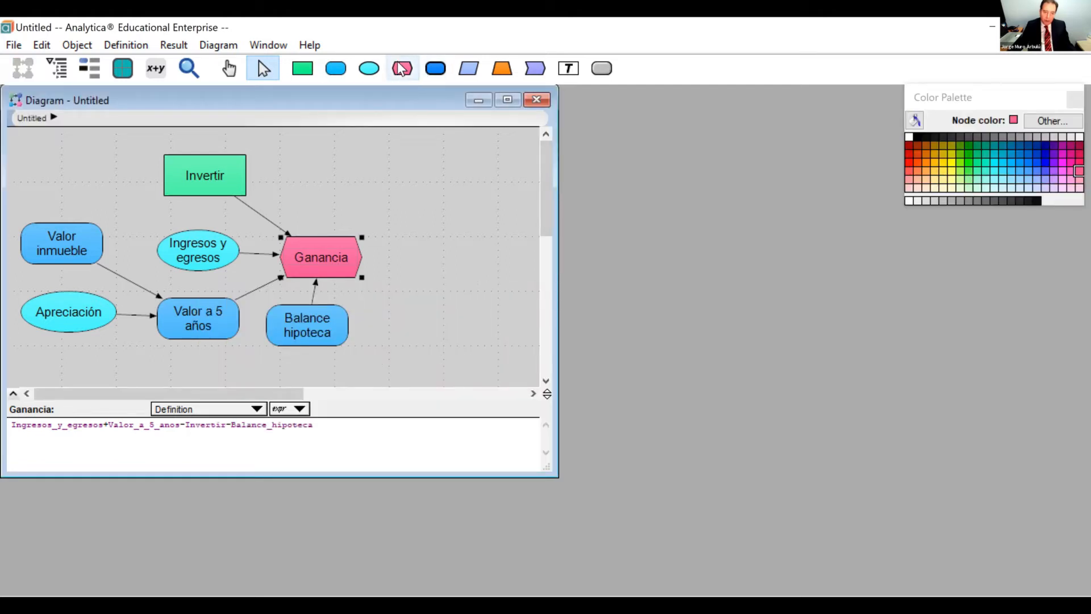
Add an objective node titled RSI / ROI directly above Ganancia.
{"action": "left_click", "coordinate": [322, 202]}
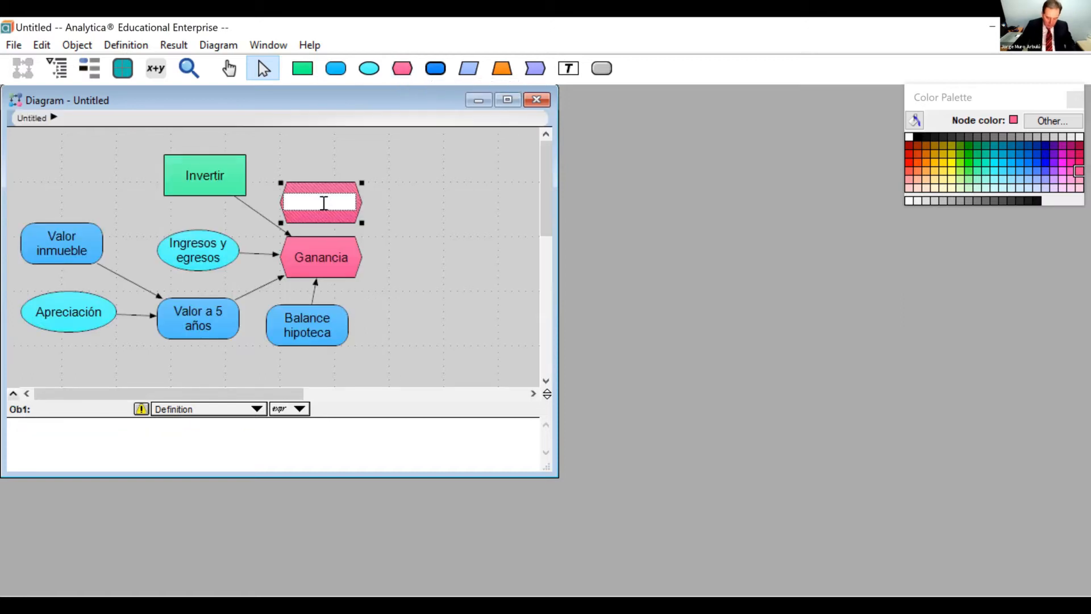
{"action": "type", "text": "RSI"}
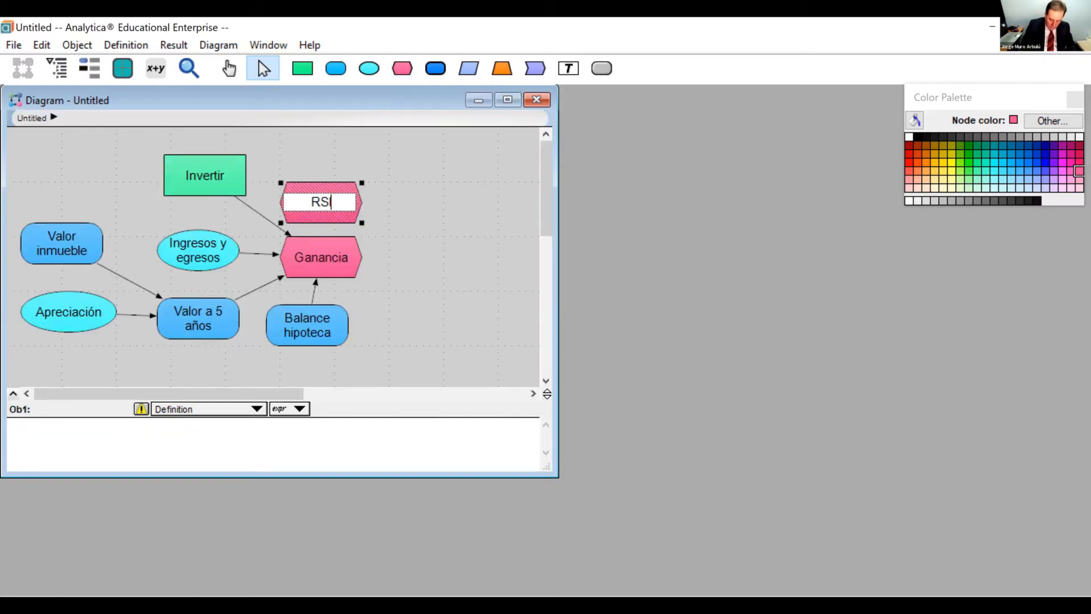
{"action": "type", "text": " /"}
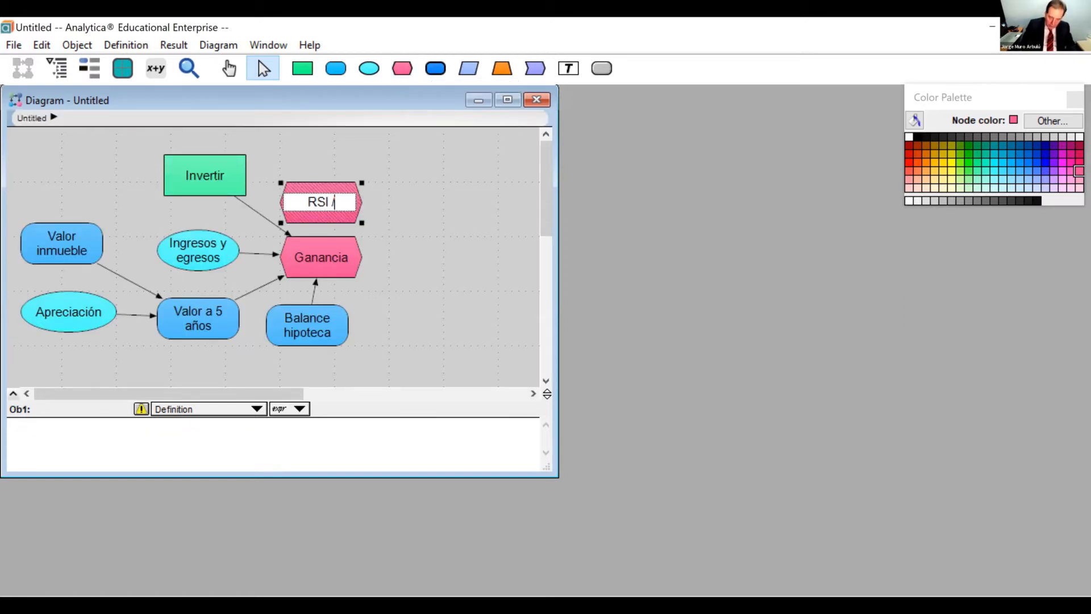
{"action": "type", "text": " R"}
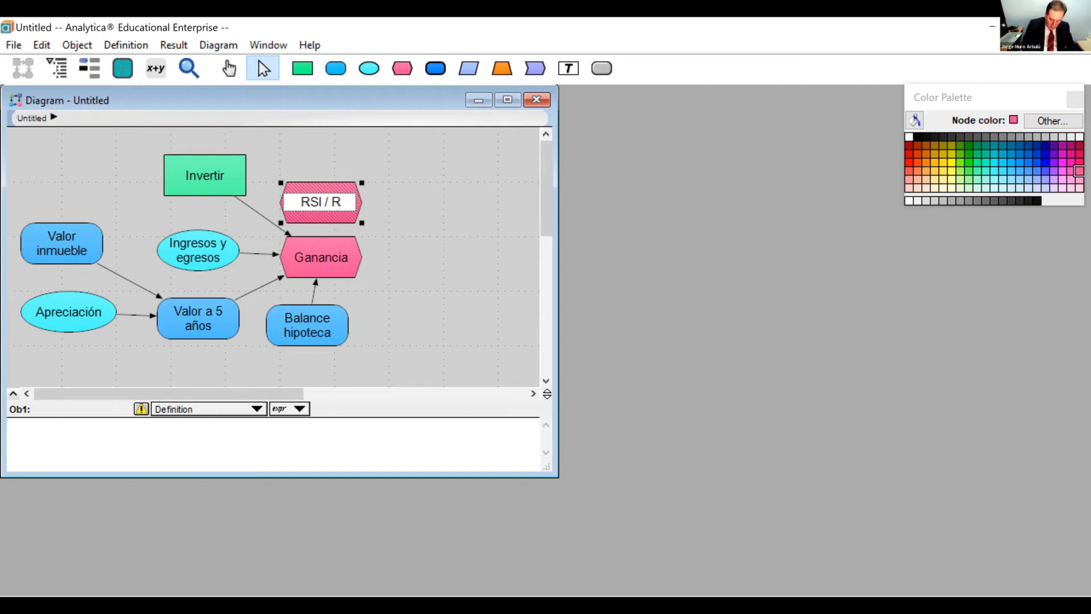
{"action": "type", "text": "OI"}
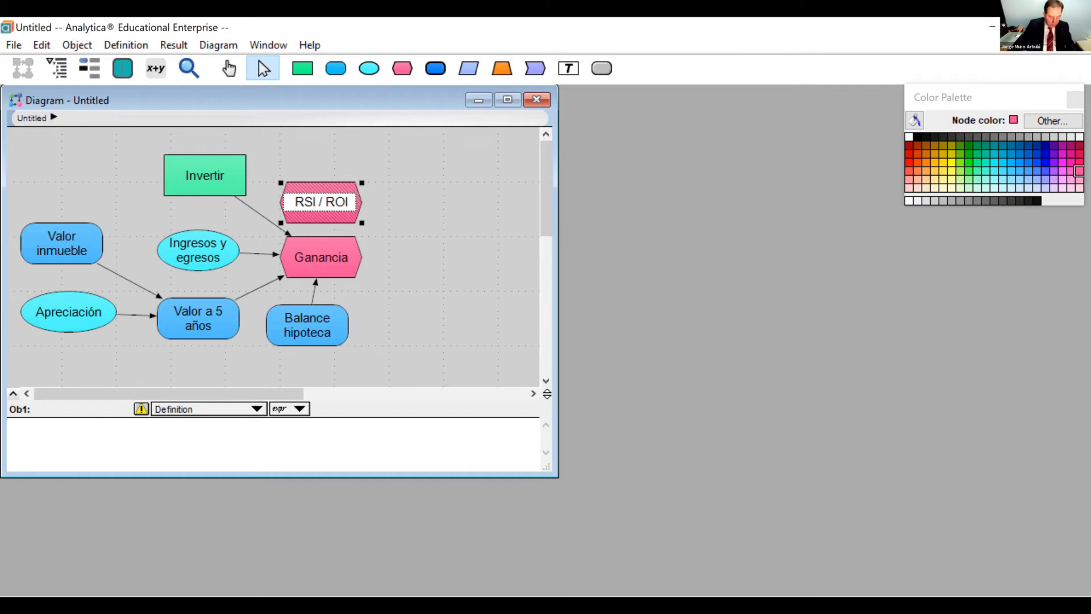
{"action": "key", "text": "Tab"}
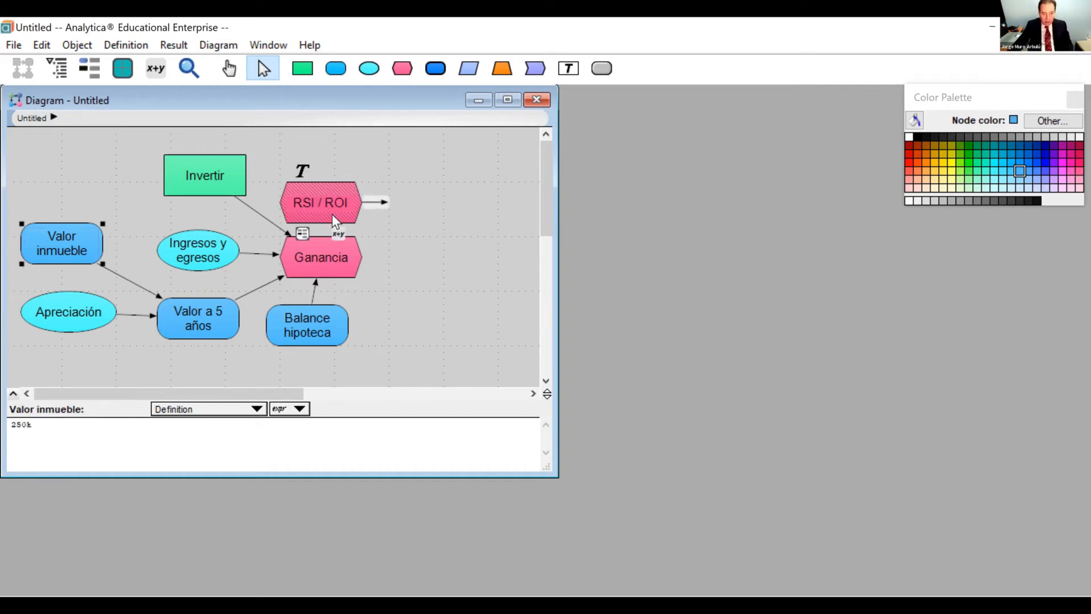
Define RSI / ROI as Ganancia/Invertir and check its mid value.
{"action": "left_click", "coordinate": [338, 235]}
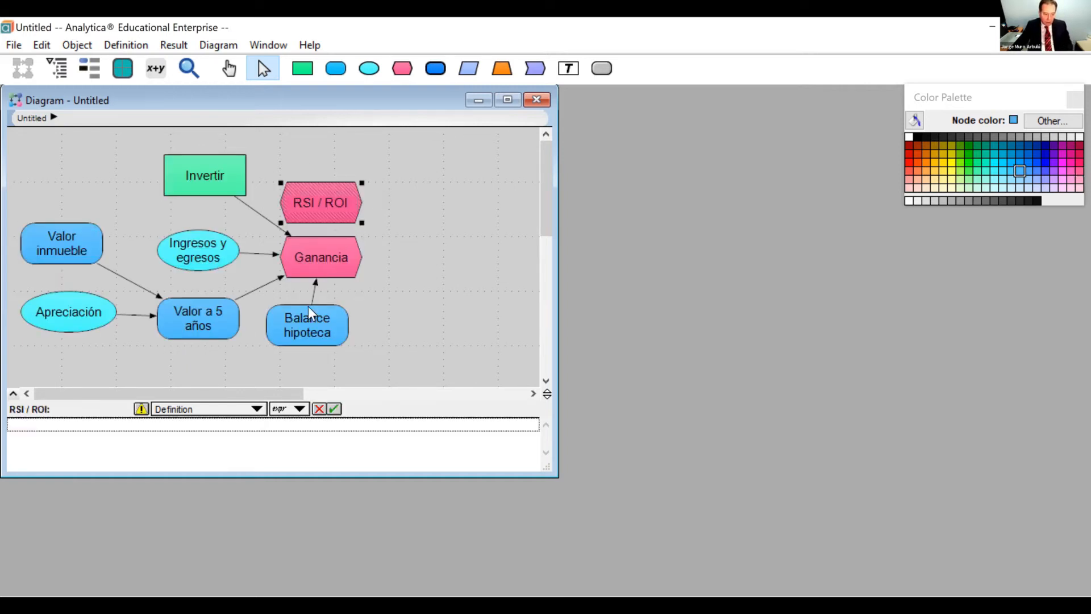
{"action": "left_click", "coordinate": [326, 254]}
{"action": "type", "text": "/"}
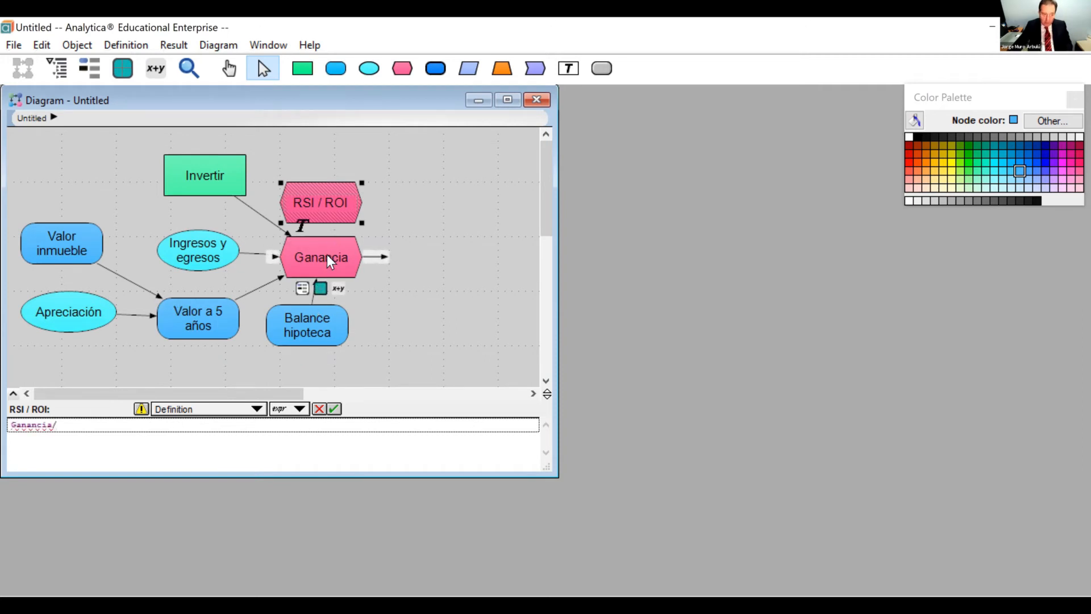
{"action": "left_click", "coordinate": [203, 180]}
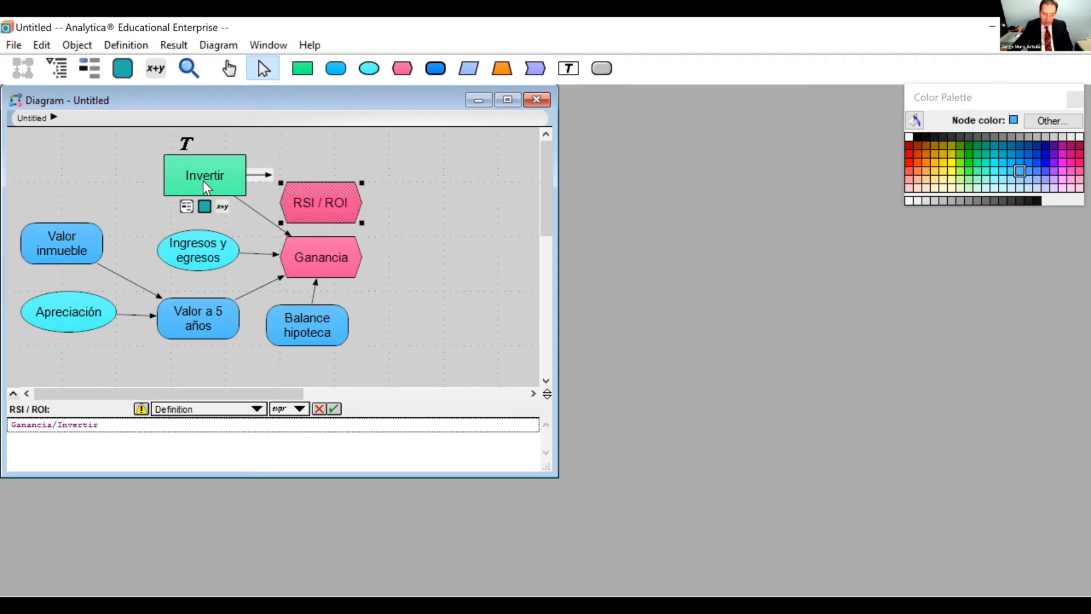
{"action": "left_click", "coordinate": [337, 408]}
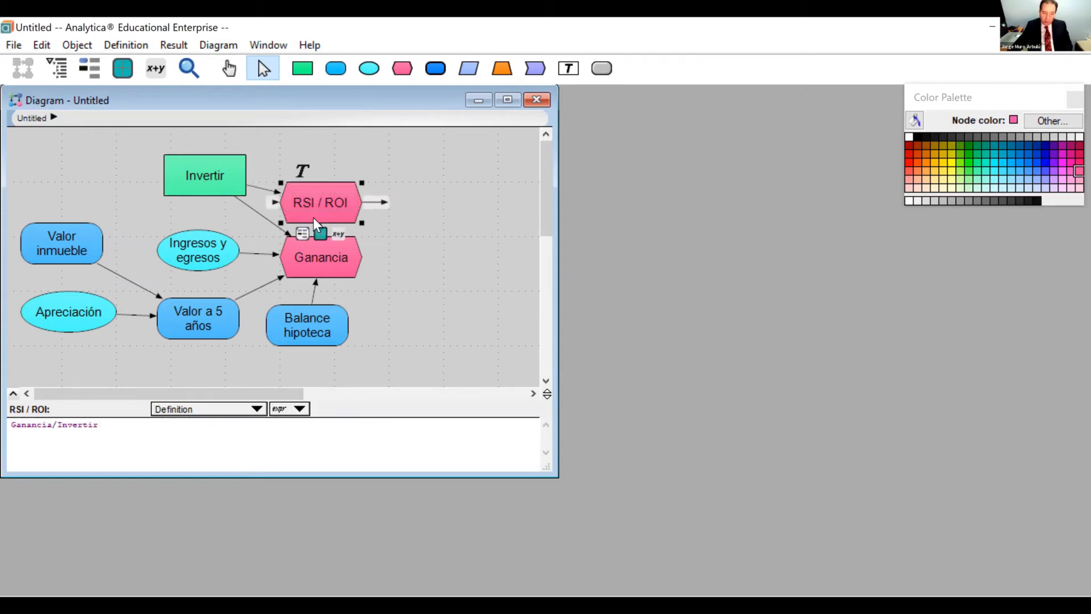
{"action": "left_click", "coordinate": [321, 233]}
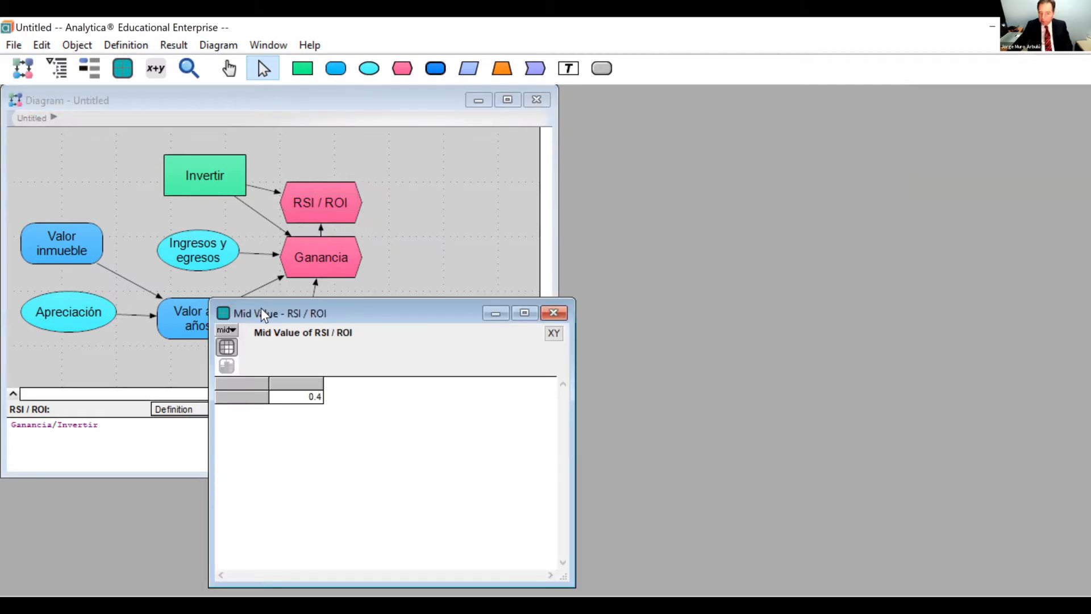
{"action": "left_click", "coordinate": [554, 313]}
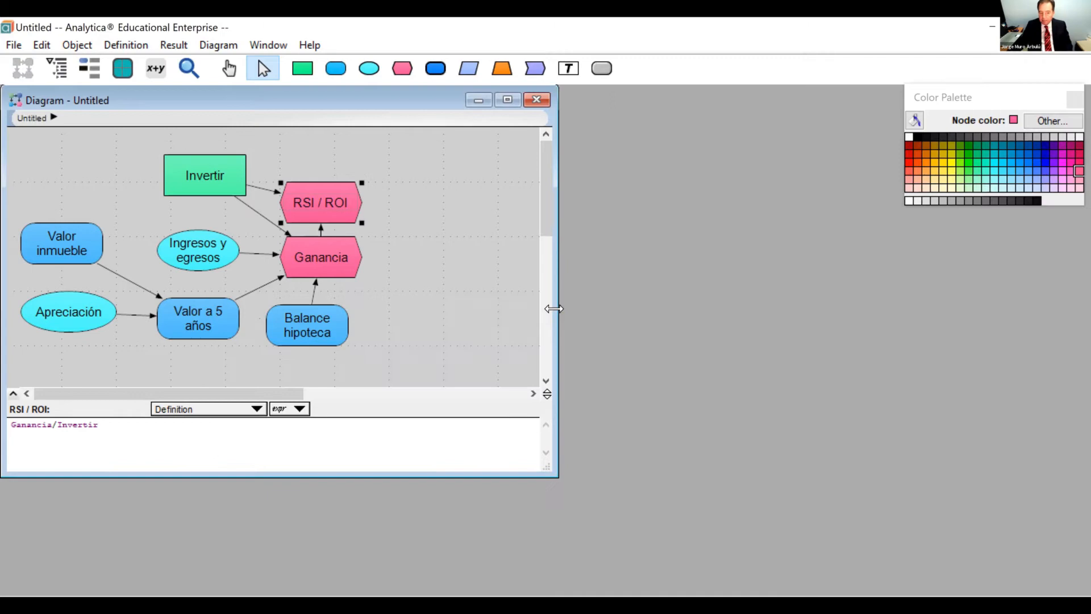
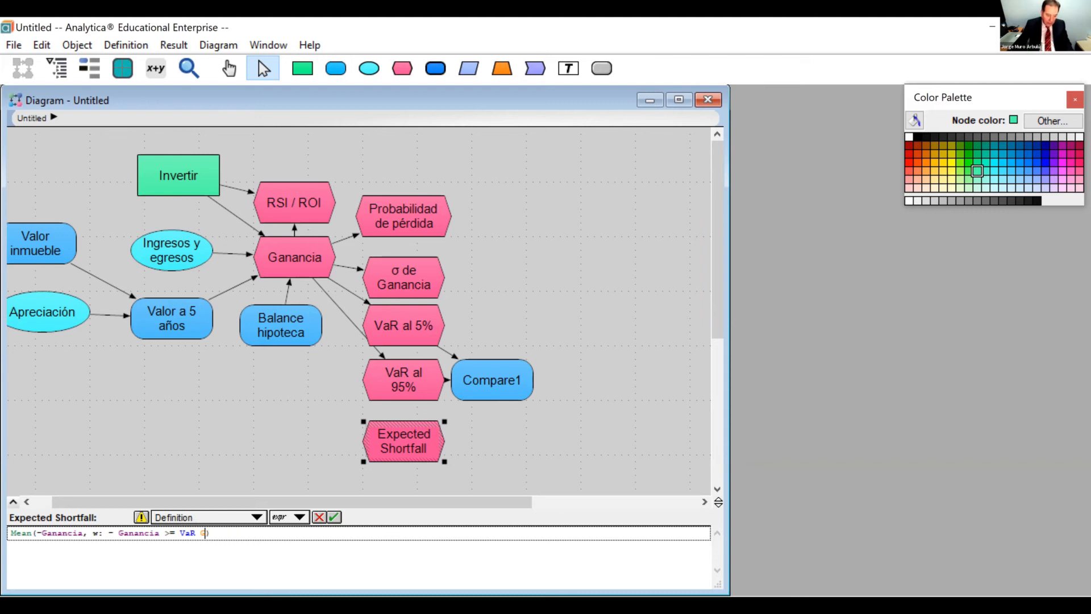
Complete the Expected Shortfall definition as Mean(-Ganancia, w: - Ganancia >= VaR_al_5_) and accept it.
{"action": "key", "text": "BackSpace"}
{"action": "key", "text": "BackSpace"}
{"action": "key", "text": "BackSpace"}
{"action": "key", "text": "BackSpace"}
{"action": "key", "text": "BackSpace"}
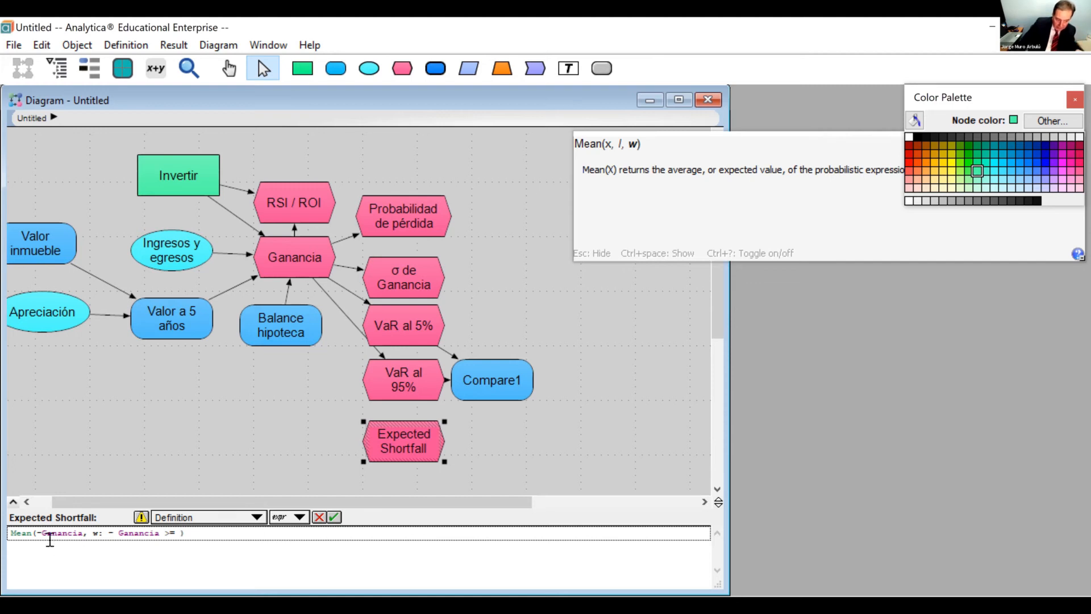
{"action": "double_click", "coordinate": [95, 533]}
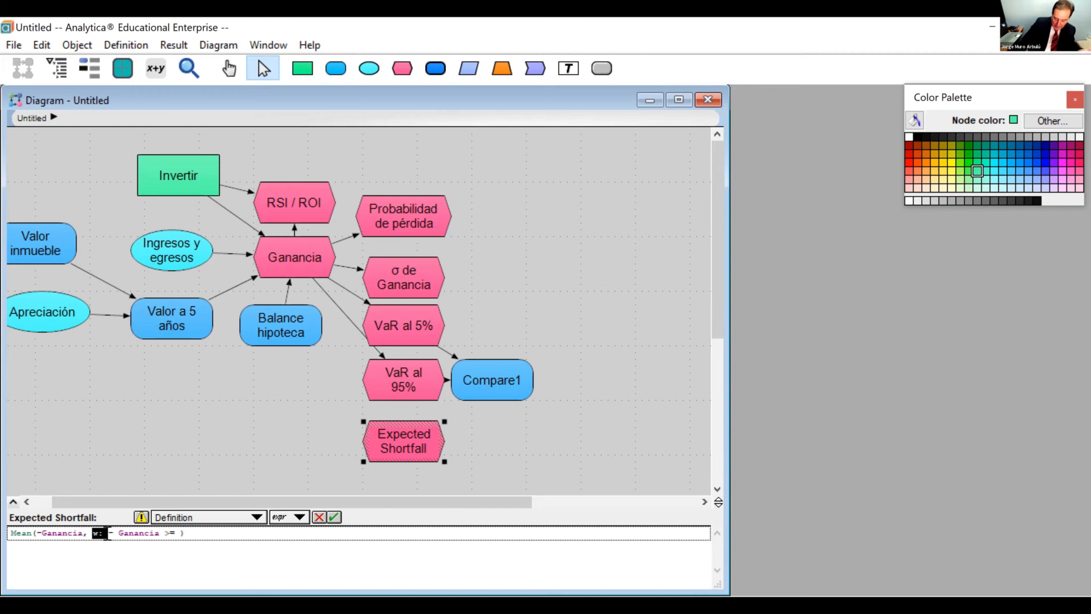
{"action": "left_click", "coordinate": [179, 533]}
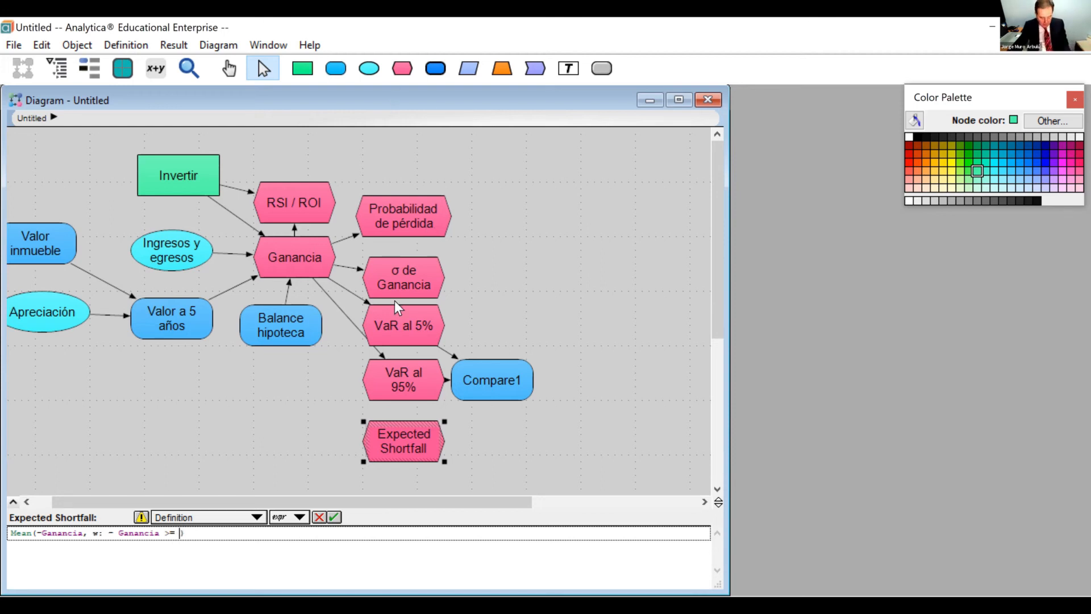
{"action": "left_click", "coordinate": [400, 331]}
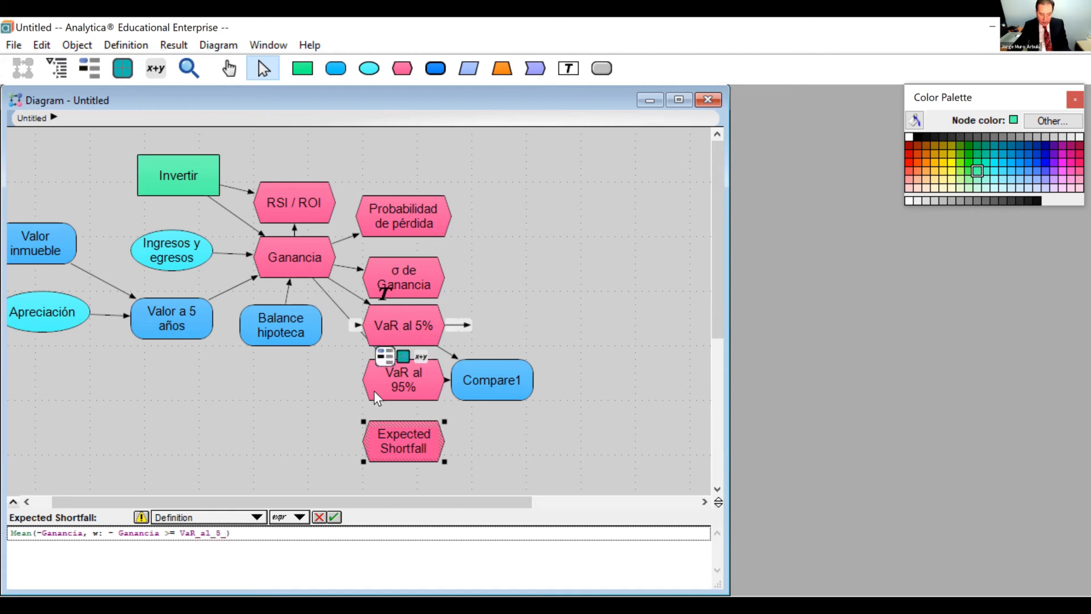
{"action": "left_click", "coordinate": [335, 516]}
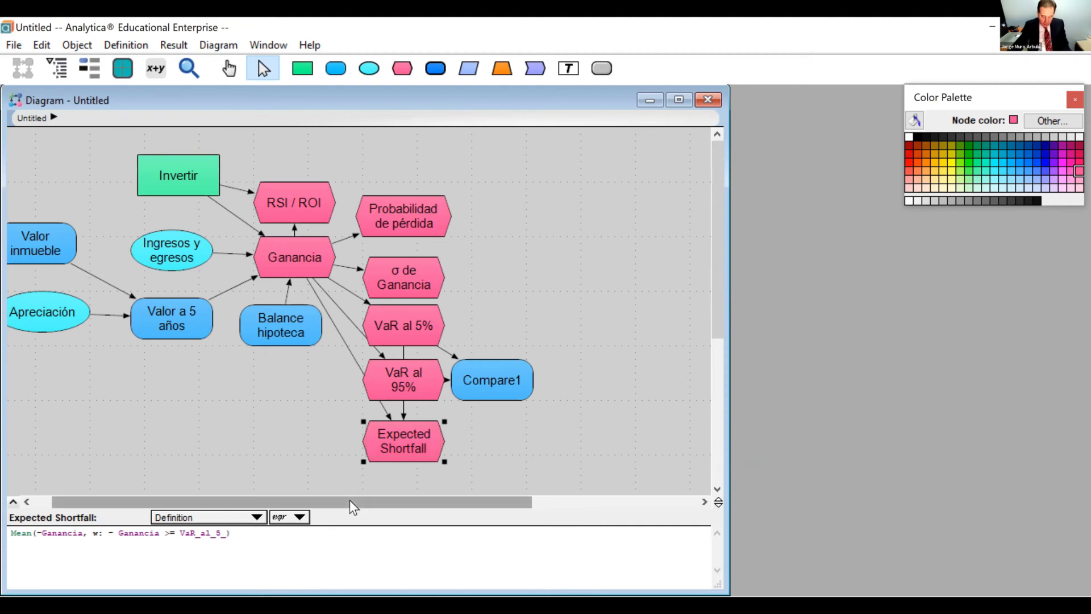
Set the default number format to fixed point with 0 decimal digits, $ currency symbol, thousands separators and trailing zeroes.
{"action": "key", "text": "ctrl+b"}
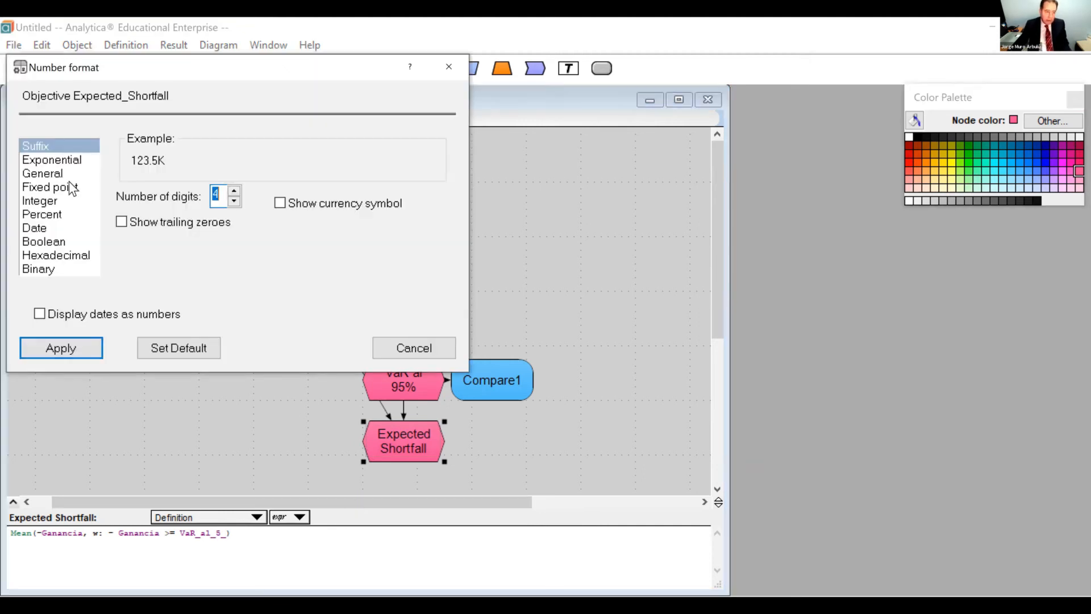
{"action": "left_click", "coordinate": [72, 188]}
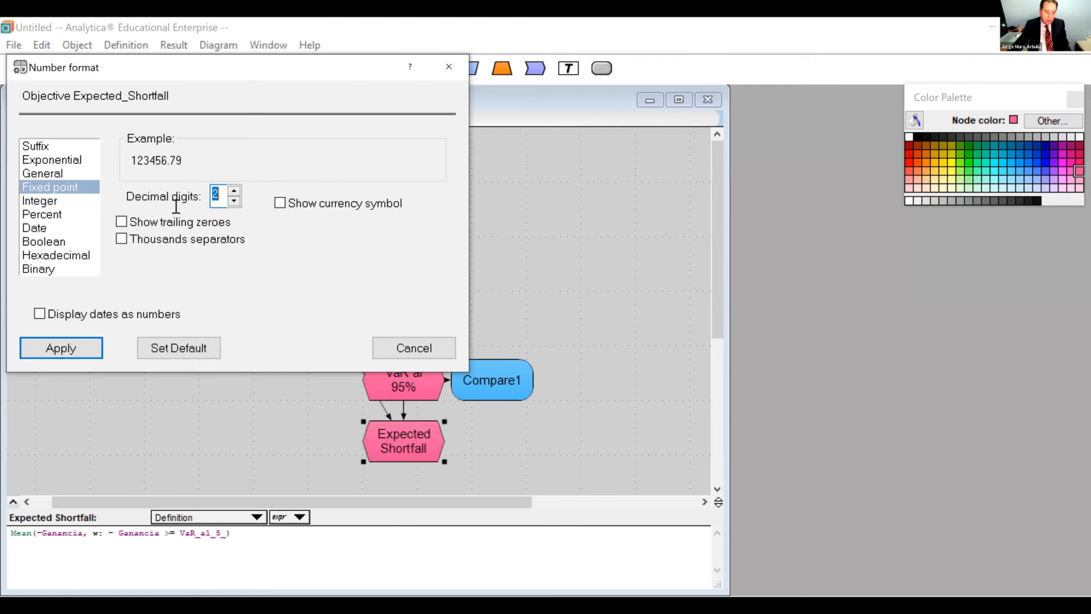
{"action": "left_click", "coordinate": [233, 201]}
{"action": "left_click", "coordinate": [233, 201]}
{"action": "left_click", "coordinate": [280, 203]}
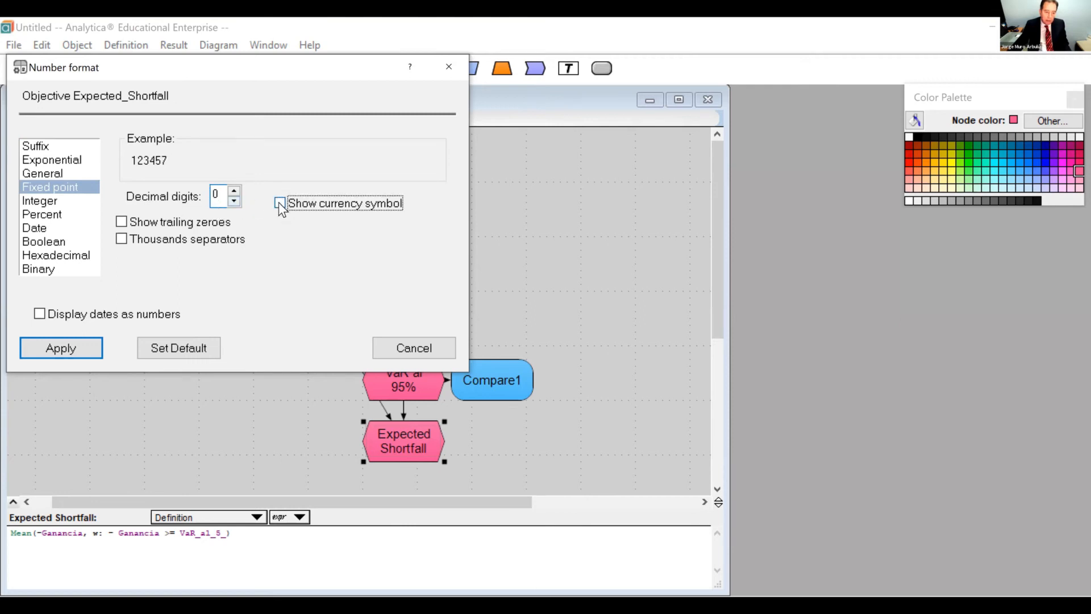
{"action": "left_click", "coordinate": [120, 239]}
{"action": "left_click", "coordinate": [121, 222]}
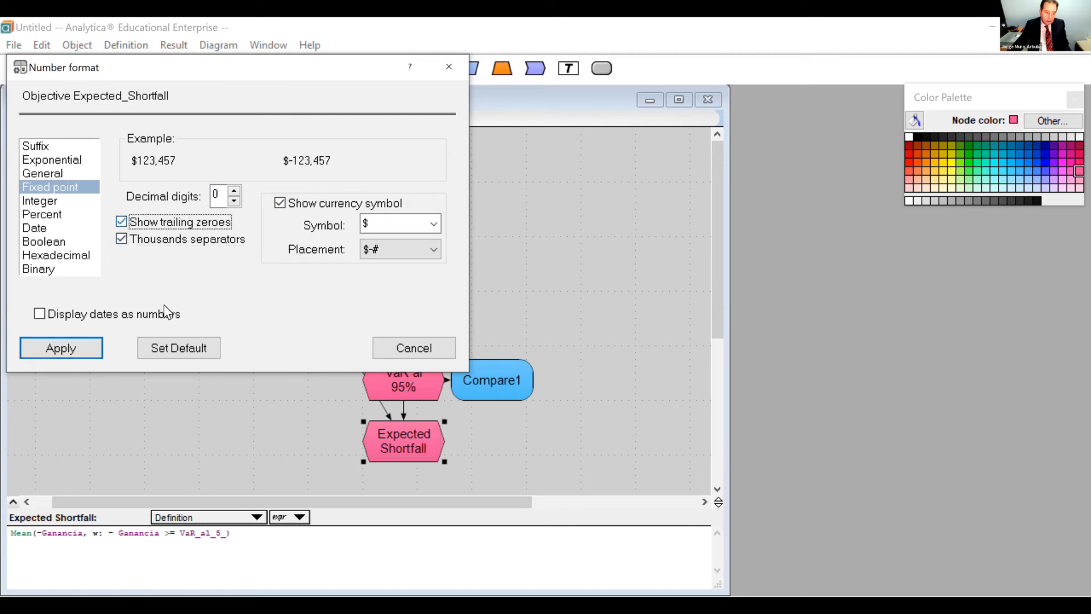
{"action": "left_click", "coordinate": [195, 347]}
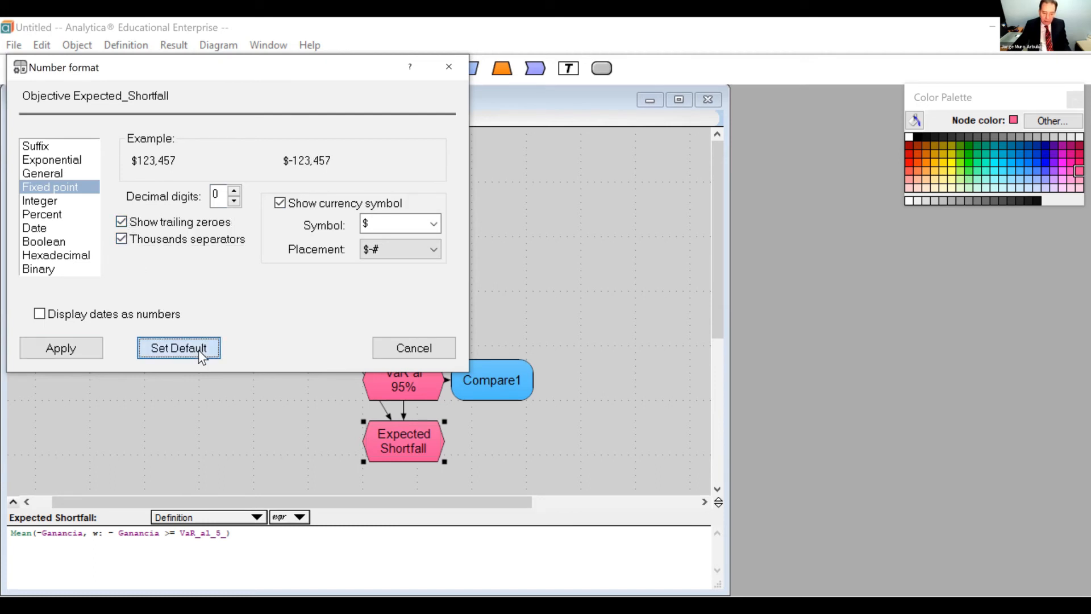
Delete the Compare1 node beside VaR al 95%.
{"action": "left_click", "coordinate": [503, 384]}
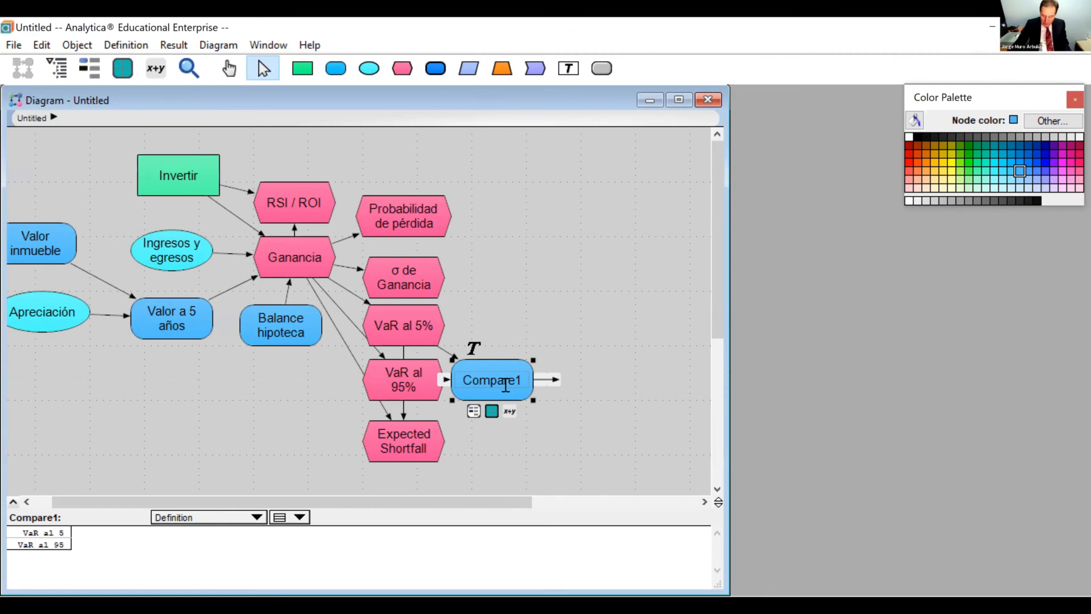
{"action": "key", "text": "Delete"}
{"action": "key", "text": "Return"}
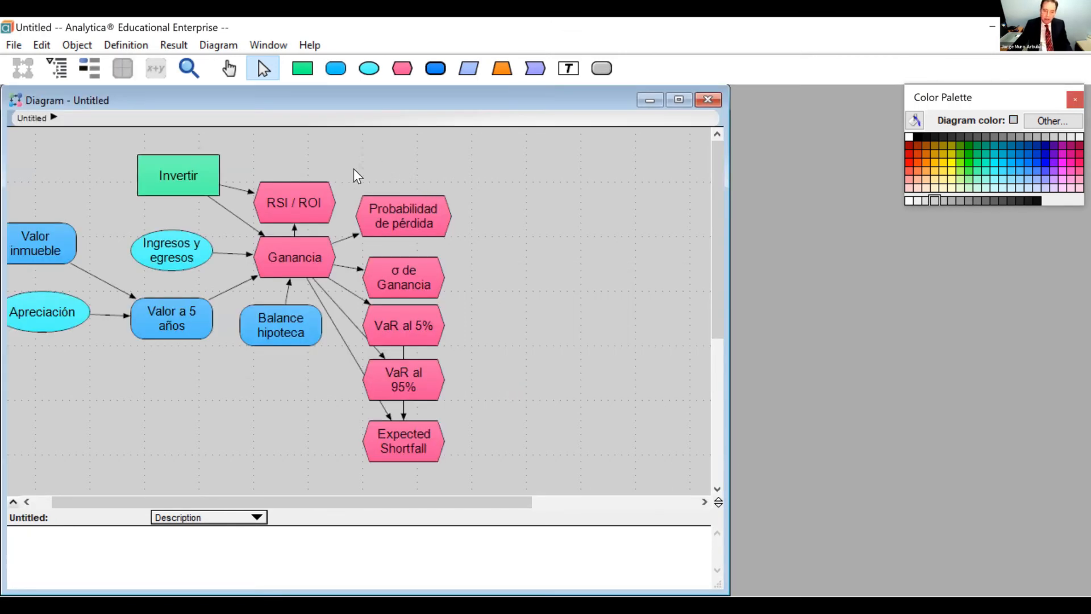
Color the five risk nodes from Probabilidad de pérdida down to Expected Shortfall orange.
{"action": "left_click_drag", "start_coordinate": [355, 161], "coordinate": [481, 483]}
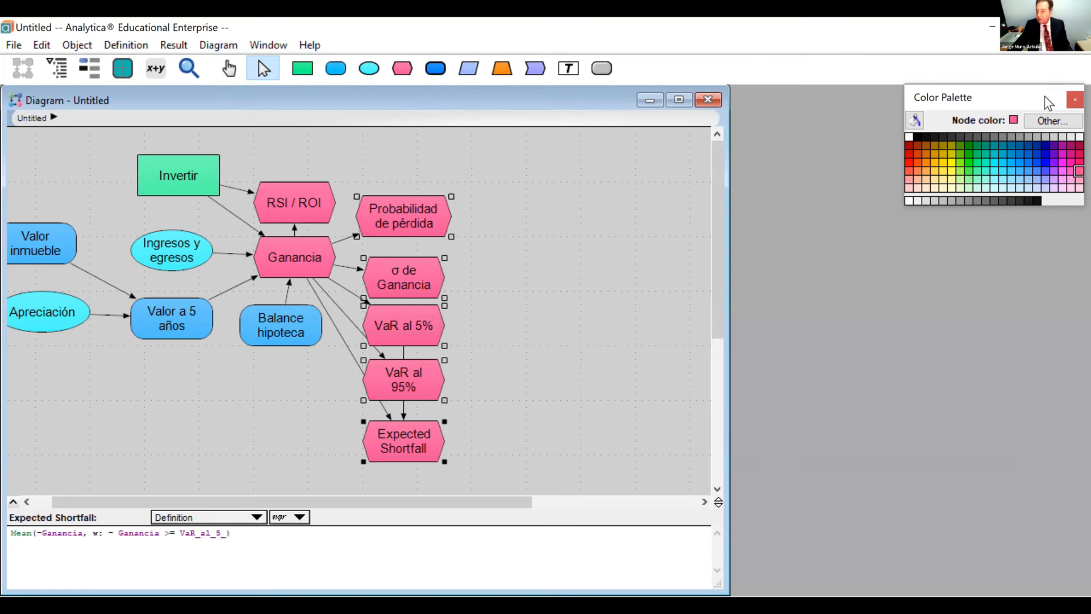
{"action": "left_click_drag", "start_coordinate": [937, 85], "coordinate": [831, 73]}
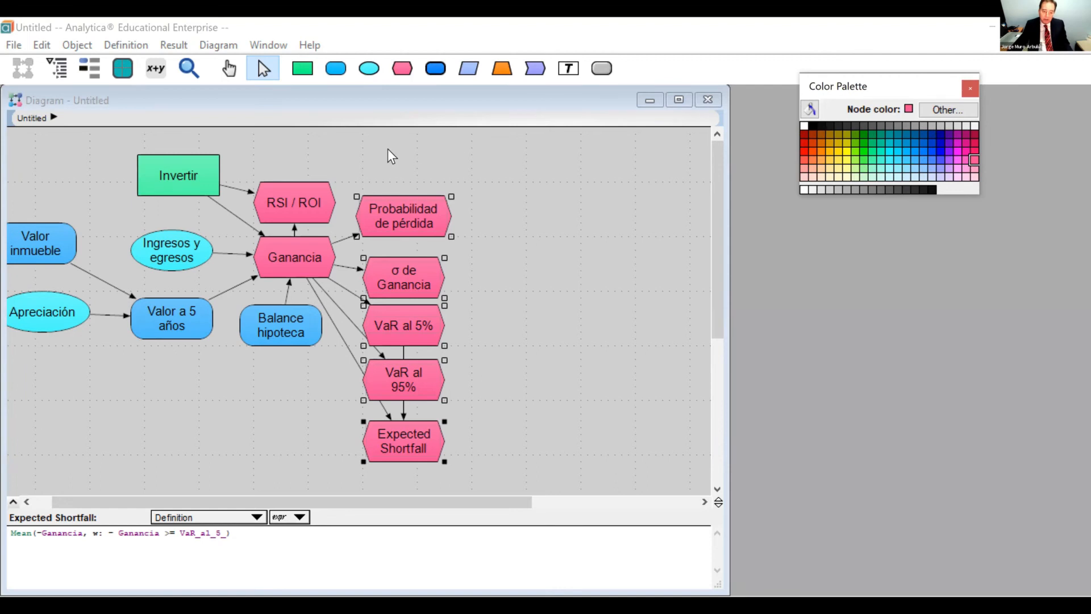
{"action": "left_click", "coordinate": [358, 144]}
{"action": "left_click_drag", "start_coordinate": [347, 149], "coordinate": [521, 470]}
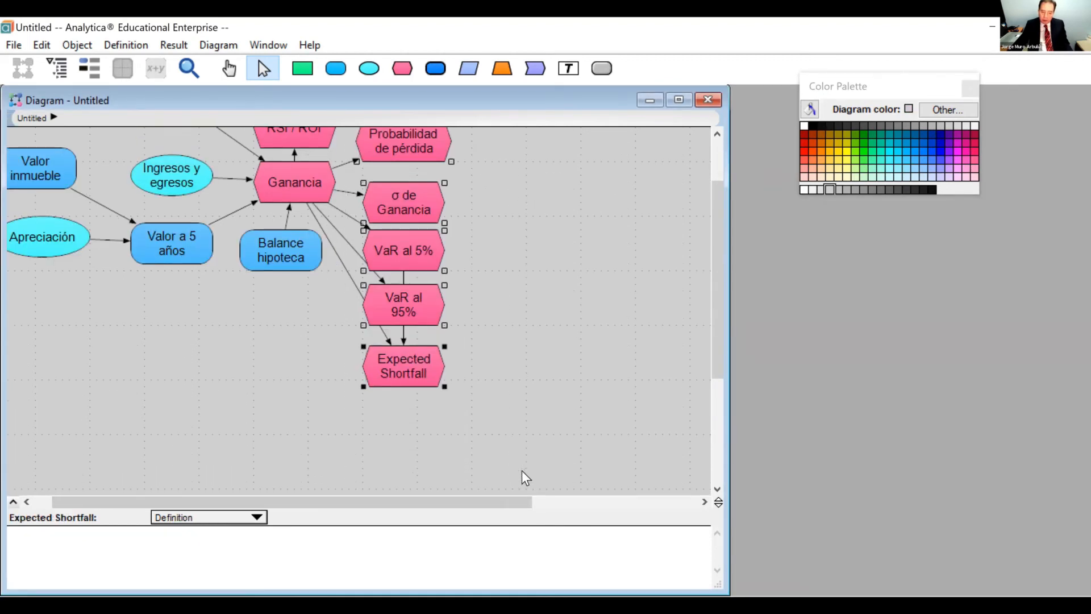
{"action": "left_click", "coordinate": [818, 152]}
{"action": "scroll", "coordinate": [606, 339], "scroll_direction": "up", "scroll_amount": 2}
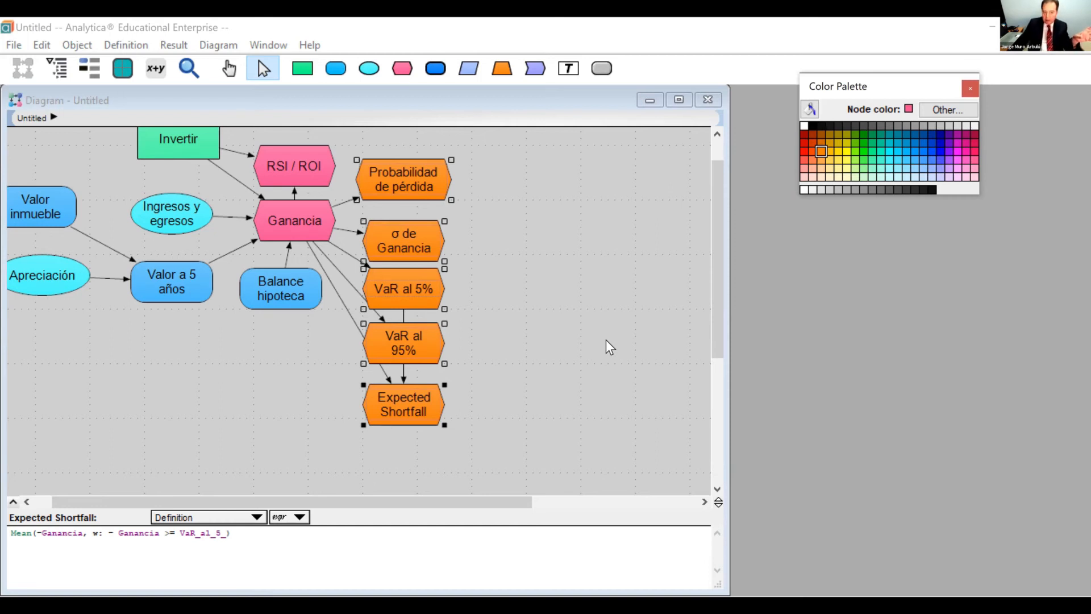
{"action": "left_click", "coordinate": [606, 339]}
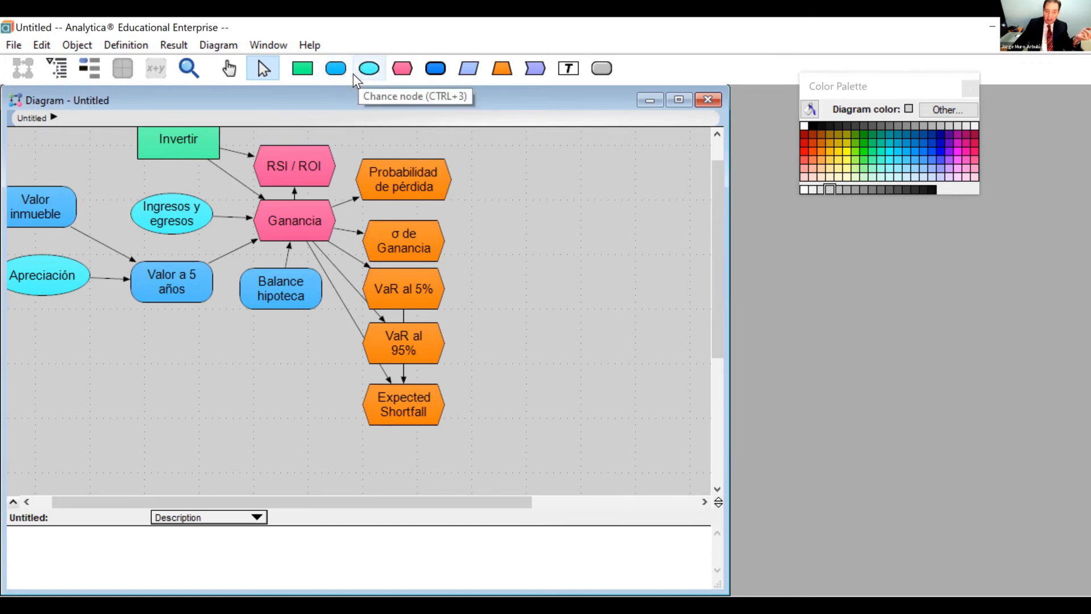
Add a variable node titled Medidas de riesgo to the right of the orange risk nodes.
{"action": "left_click", "coordinate": [336, 69]}
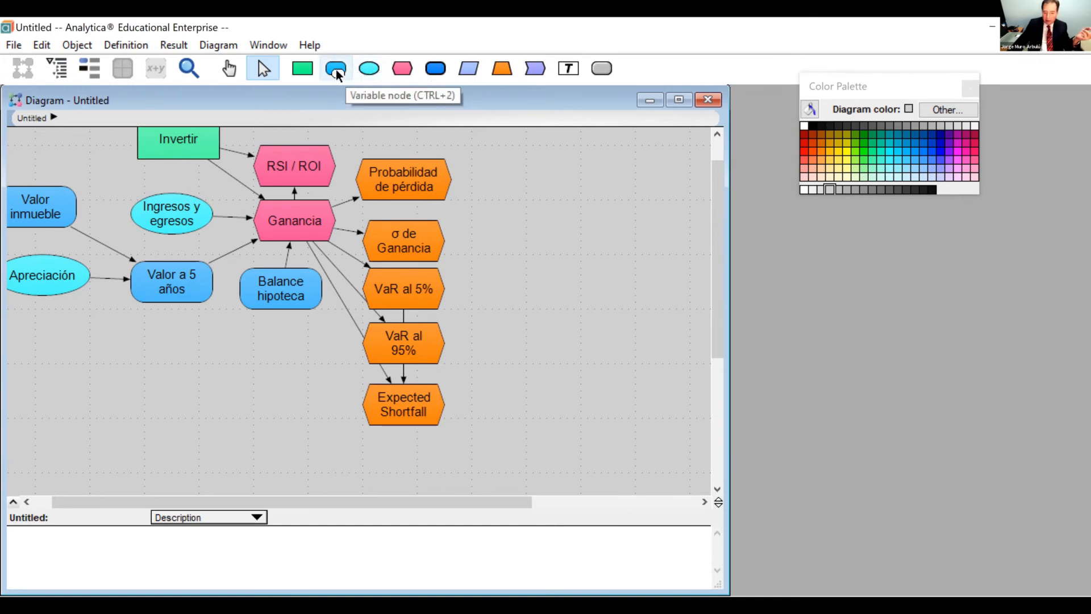
{"action": "left_click", "coordinate": [538, 293]}
{"action": "type", "text": "M"}
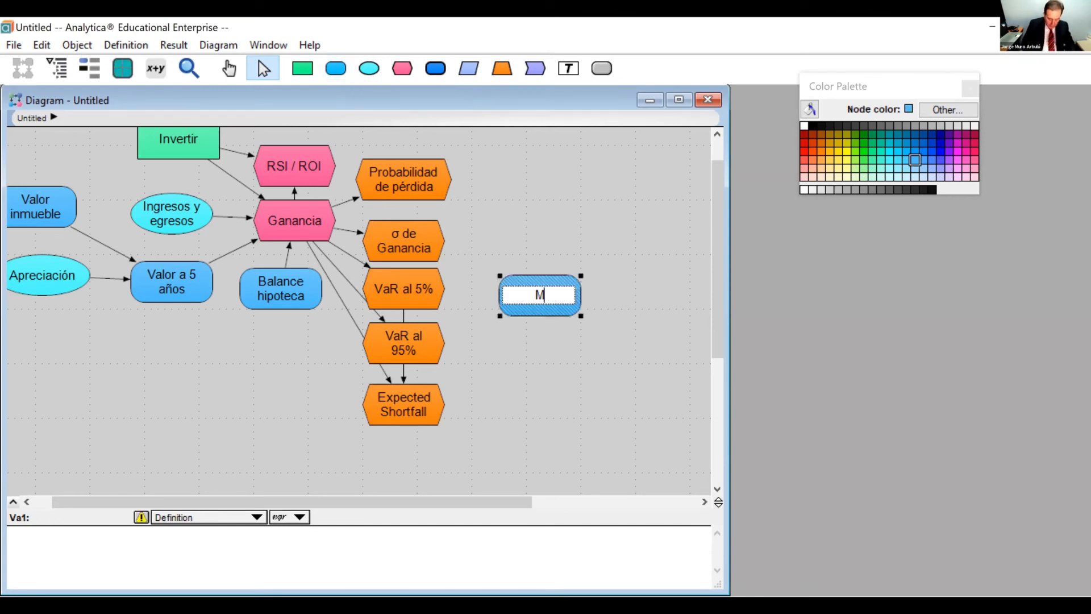
{"action": "type", "text": "edidas de"}
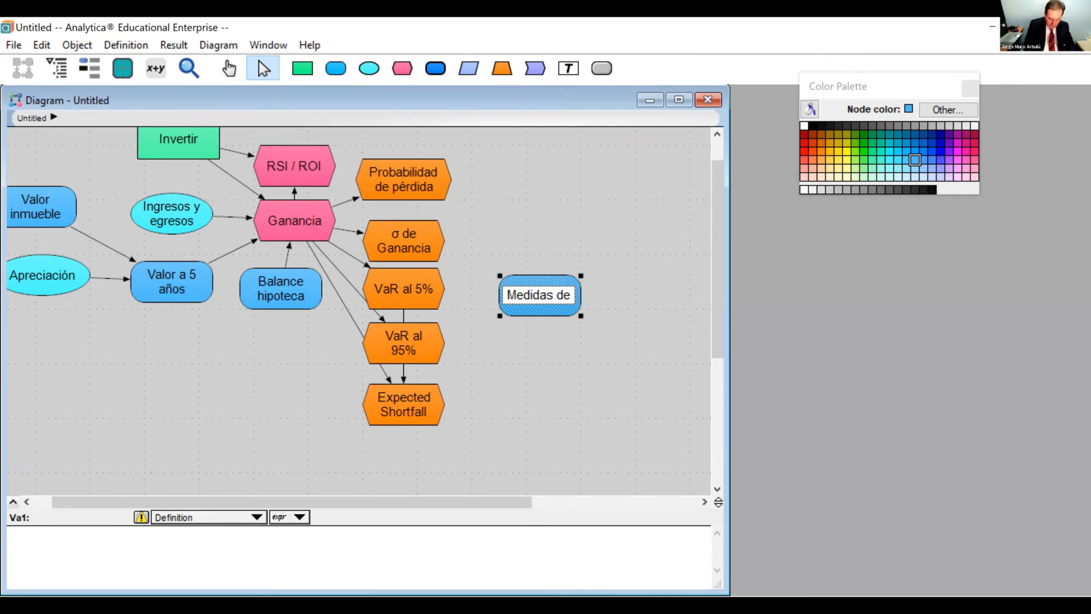
{"action": "type", "text": " riesgo"}
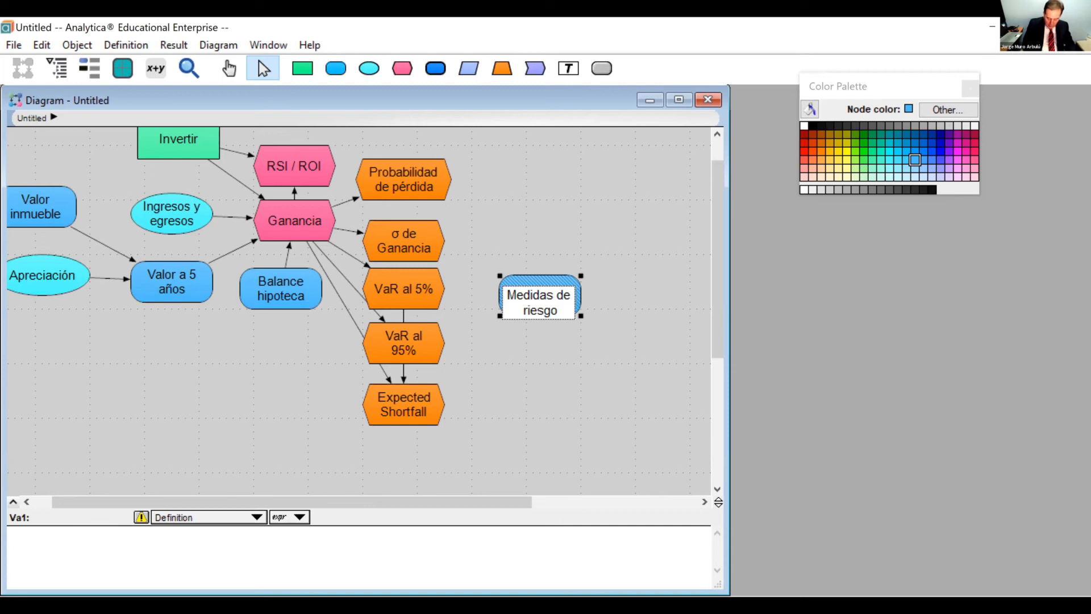
{"action": "key", "text": "Return"}
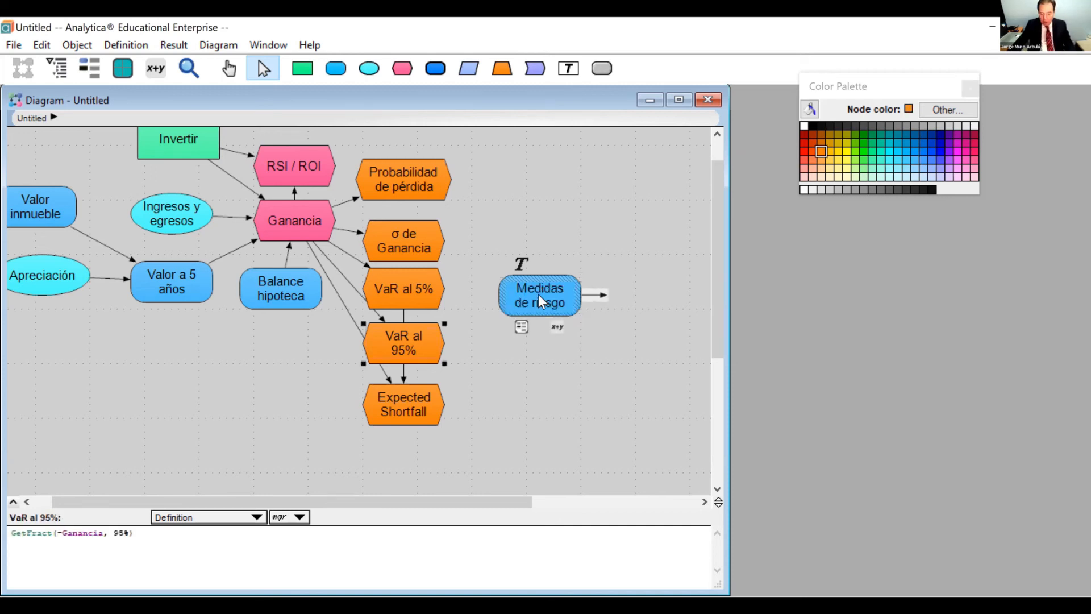
Define Medidas de riesgo as the list [Probabilidad_de_perd, s_de_Ganancia, VaR_al_5_, VaR_al_95_, Expected_Shortfall].
{"action": "left_click", "coordinate": [561, 329]}
{"action": "type", "text": "["}
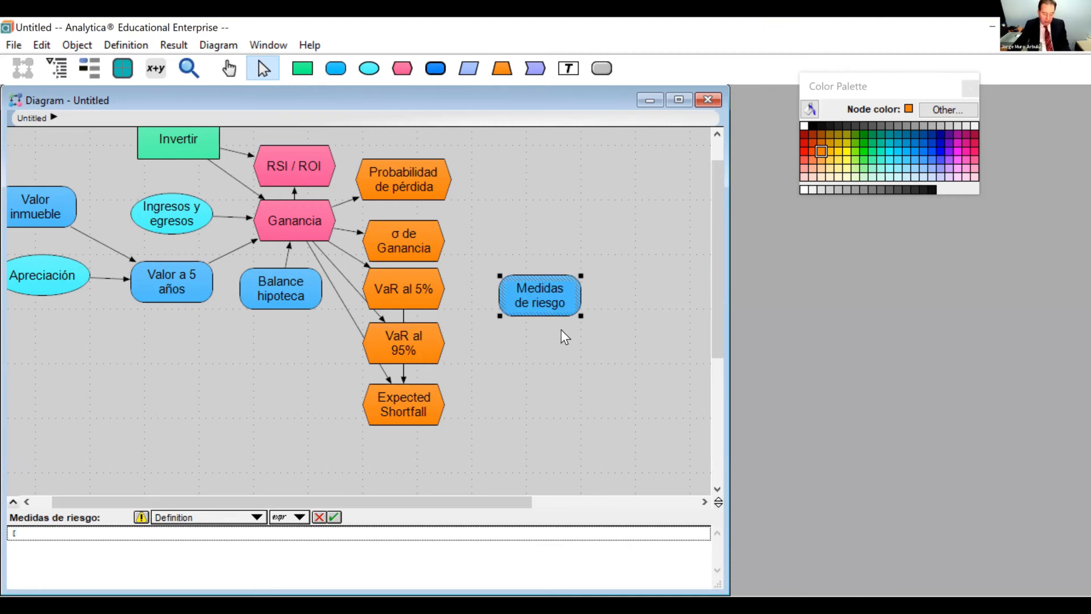
{"action": "left_click", "coordinate": [416, 188]}
{"action": "type", "text": ","}
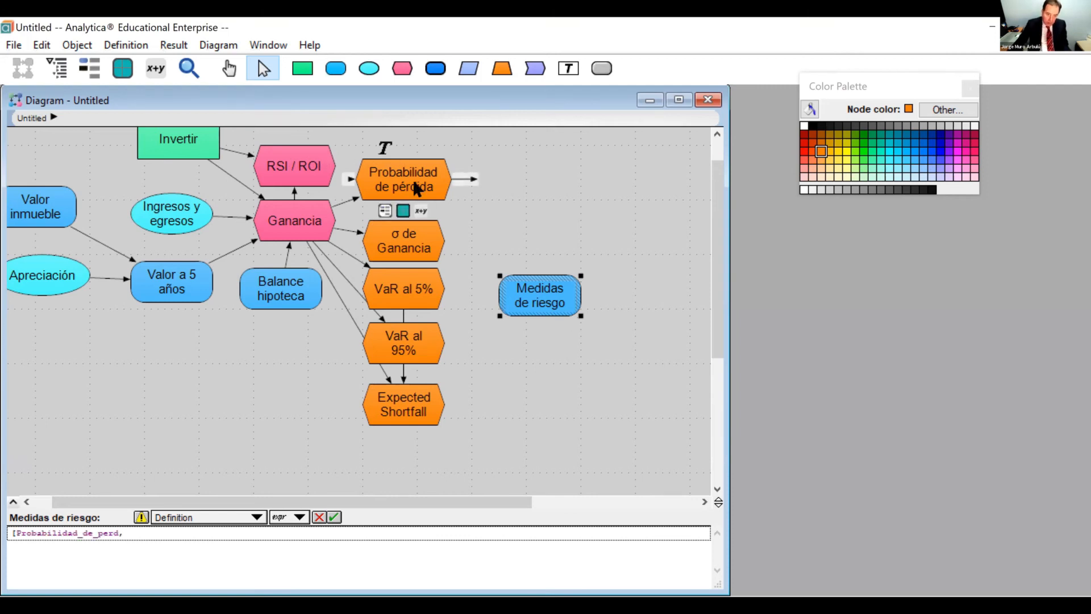
{"action": "left_click", "coordinate": [393, 251]}
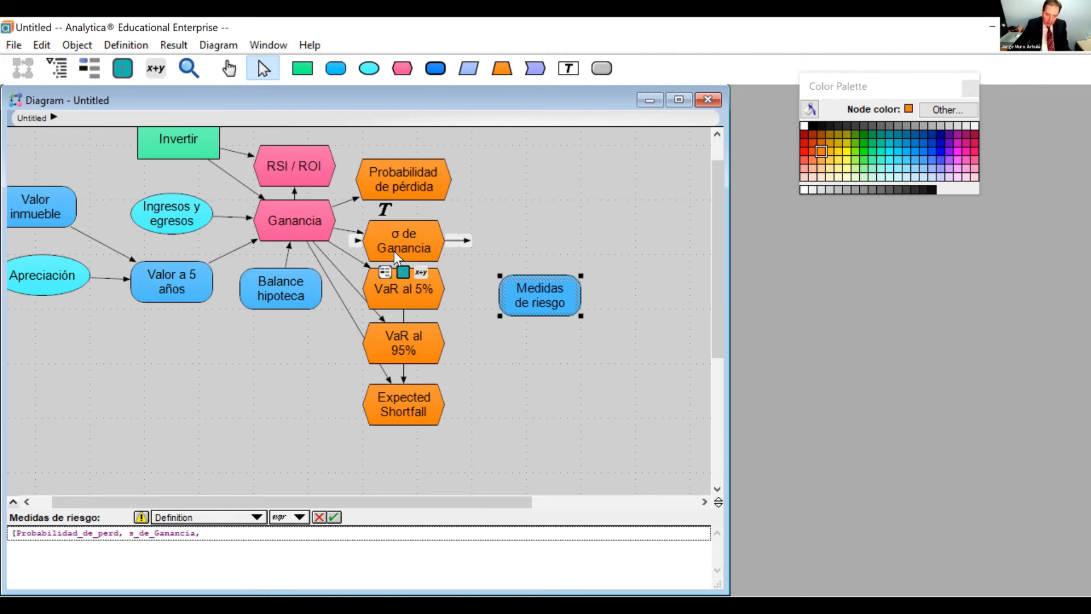
{"action": "type", "text": ","}
{"action": "left_click", "coordinate": [431, 285]}
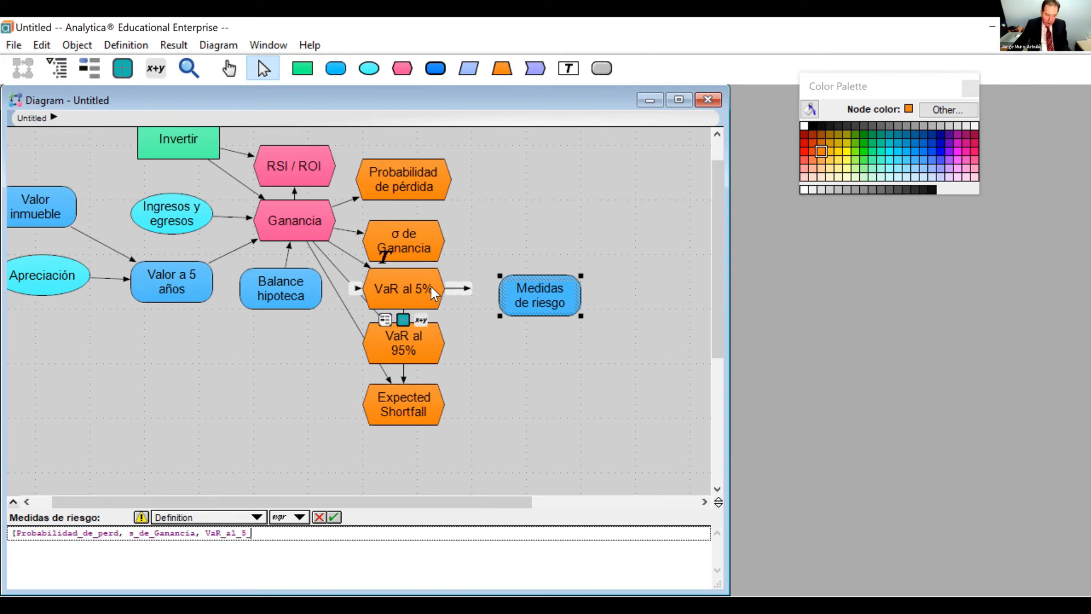
{"action": "type", "text": ","}
{"action": "left_click", "coordinate": [392, 351]}
{"action": "type", "text": ", VaR_al_95_,"}
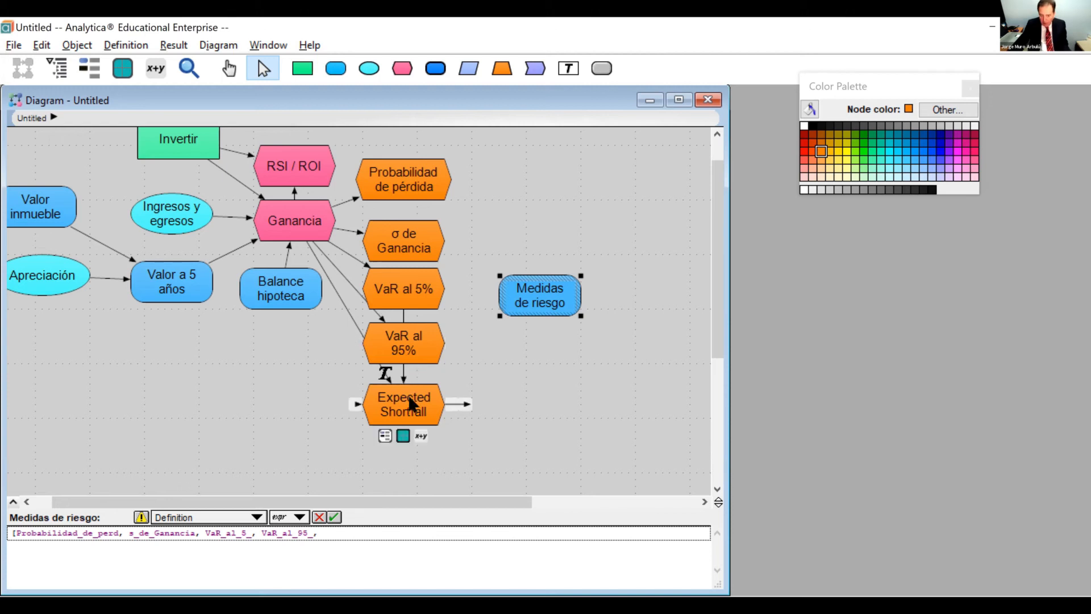
{"action": "left_click", "coordinate": [416, 412]}
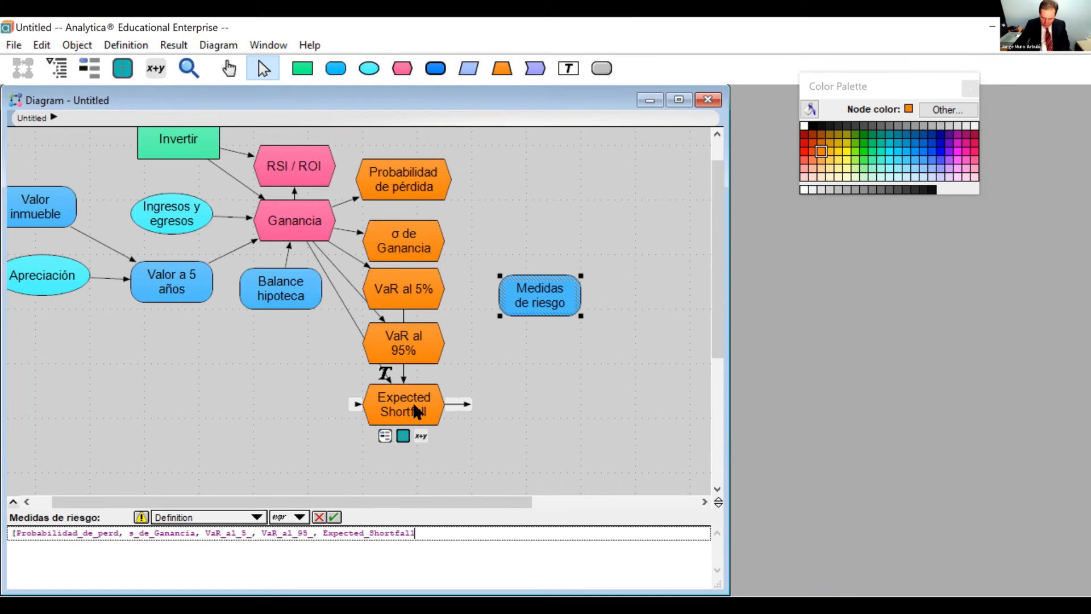
{"action": "type", "text": "]"}
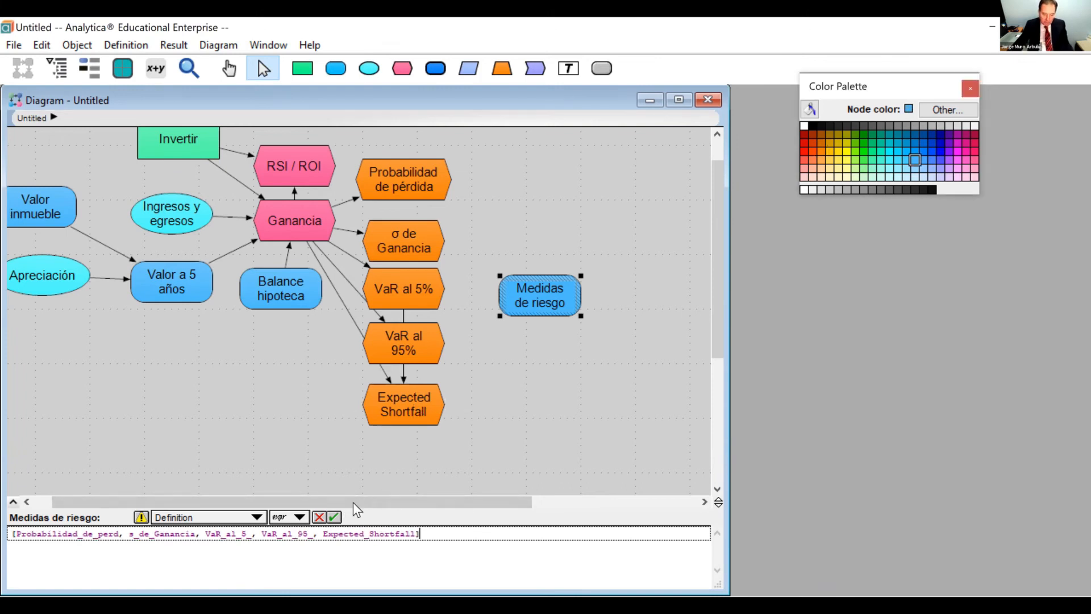
{"action": "left_click", "coordinate": [334, 516]}
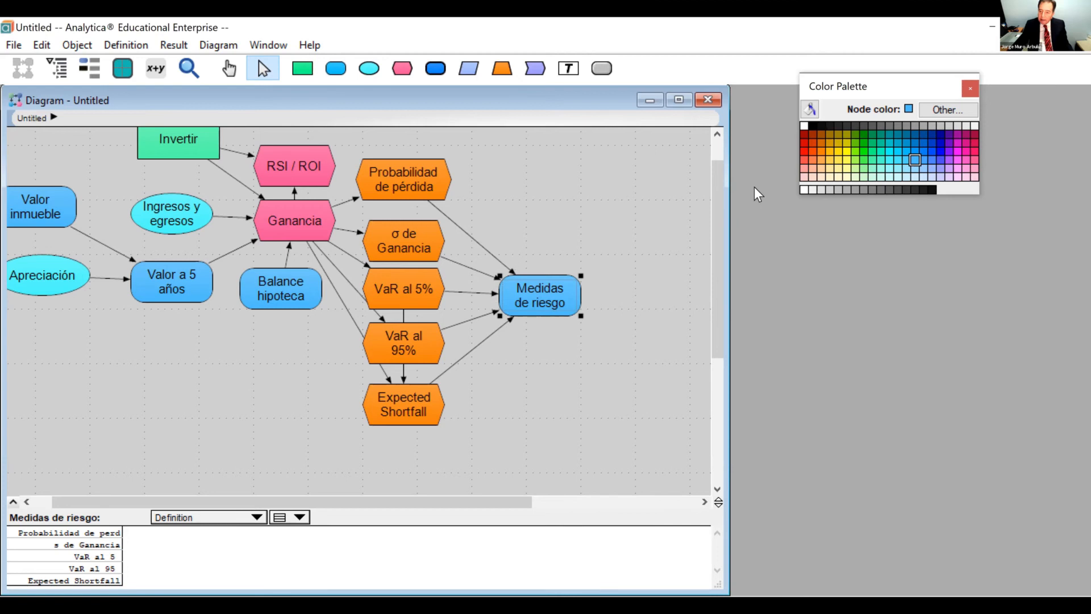
Color the Medidas de riesgo node dark red with white text and view its mid value table.
{"action": "left_click", "coordinate": [803, 142]}
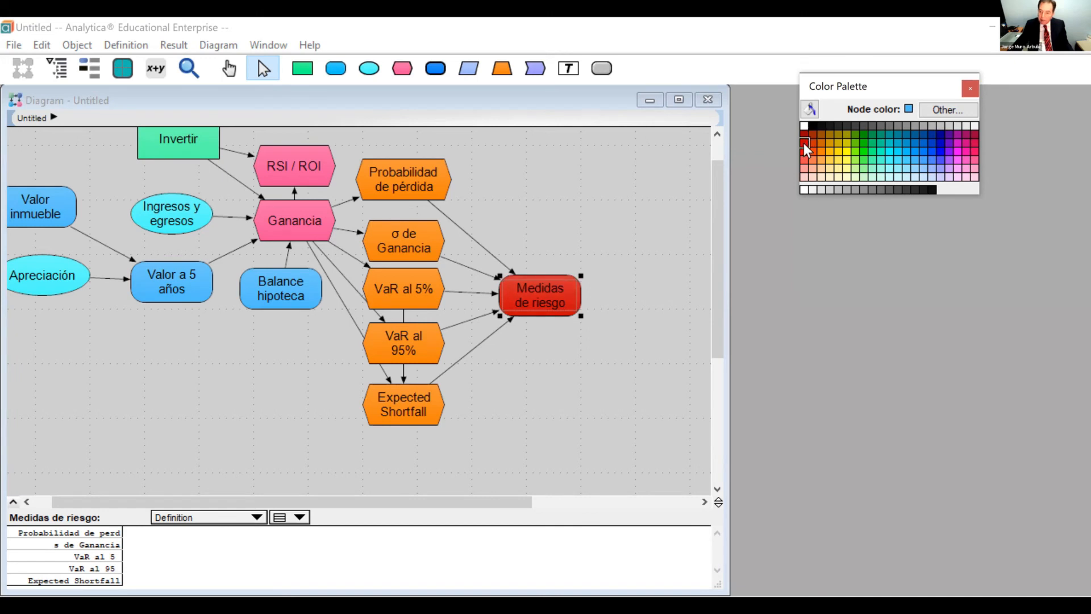
{"action": "left_click", "coordinate": [804, 133]}
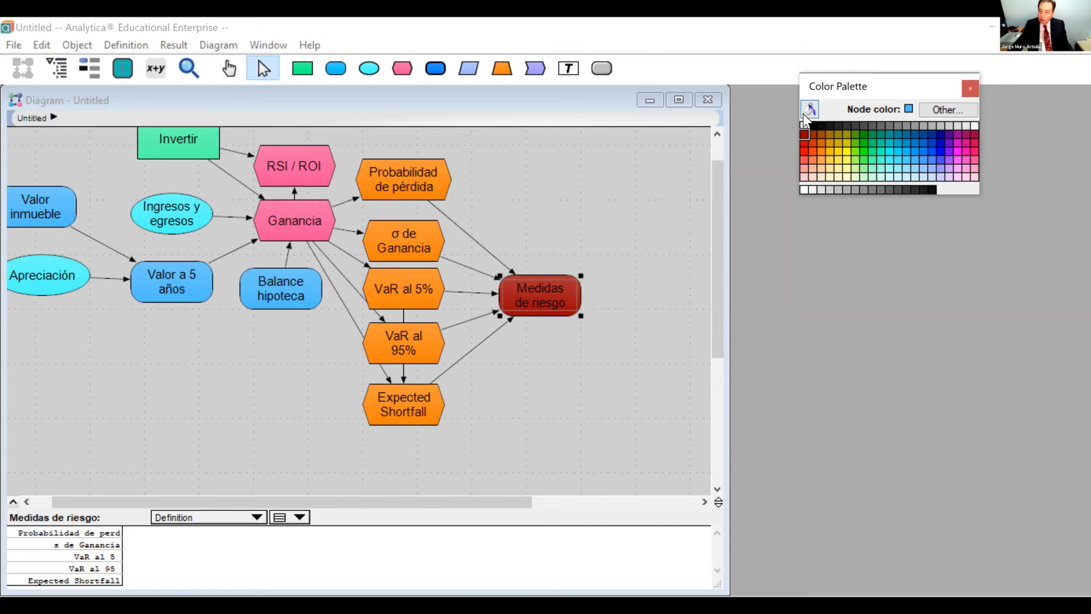
{"action": "left_click", "coordinate": [803, 114]}
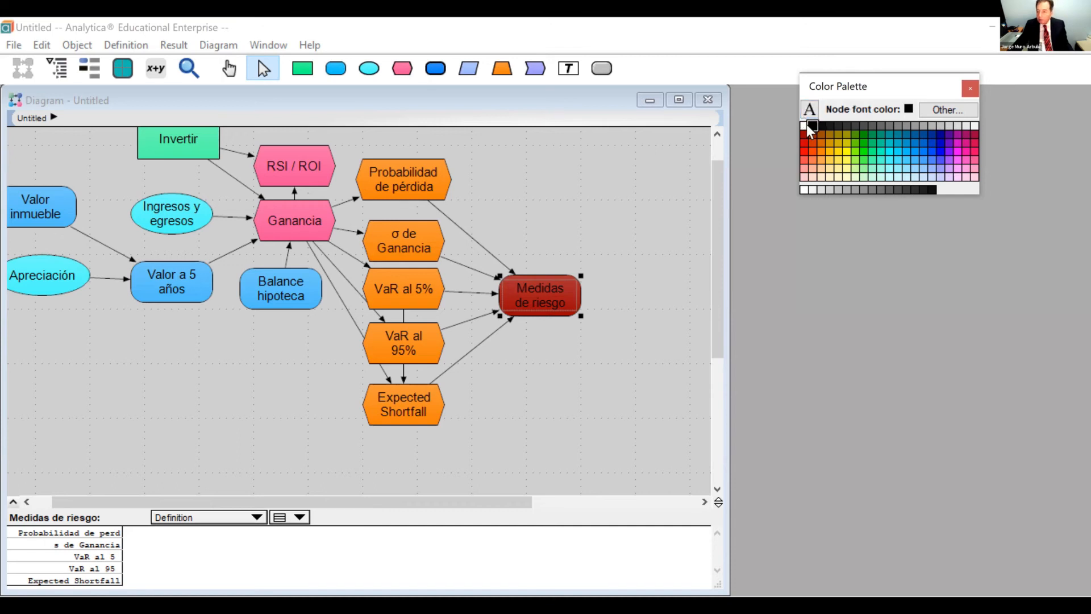
{"action": "left_click", "coordinate": [805, 125]}
{"action": "mouse_move", "coordinate": [540, 297]}
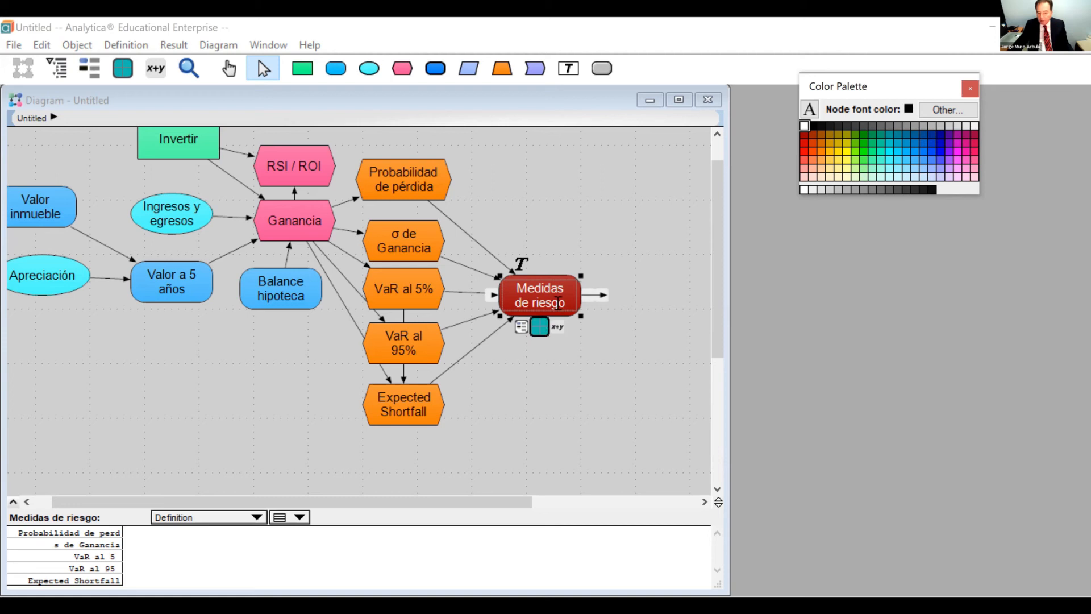
{"action": "left_click", "coordinate": [540, 327]}
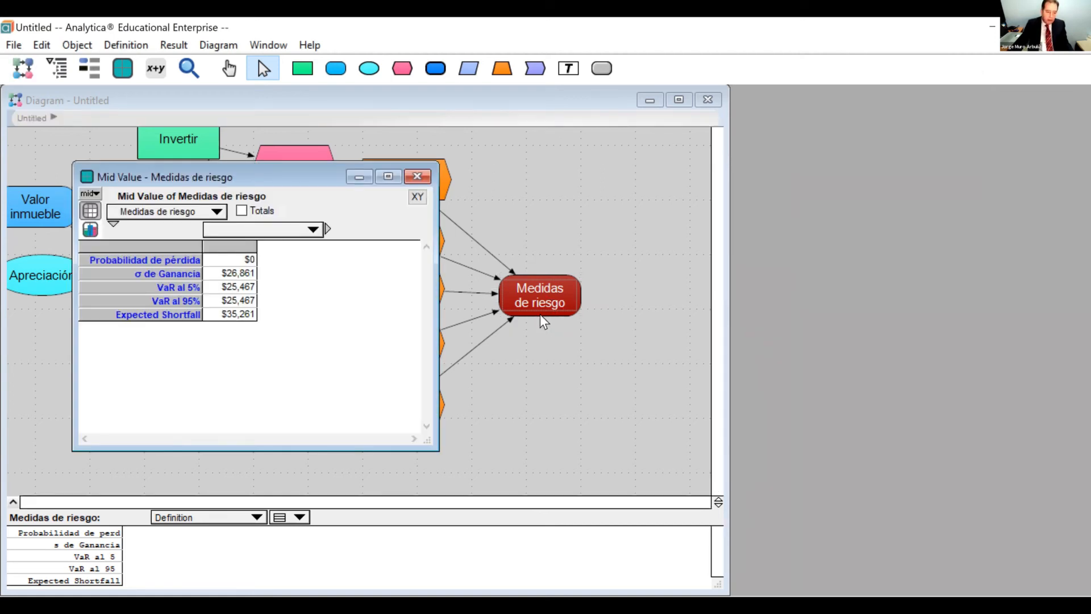
Format Probabilidad de pérdida as Percent with 2 decimal digits and no thousands separators, and view the mid value table of Medidas de riesgo.
{"action": "left_click", "coordinate": [416, 177]}
{"action": "left_click", "coordinate": [415, 166]}
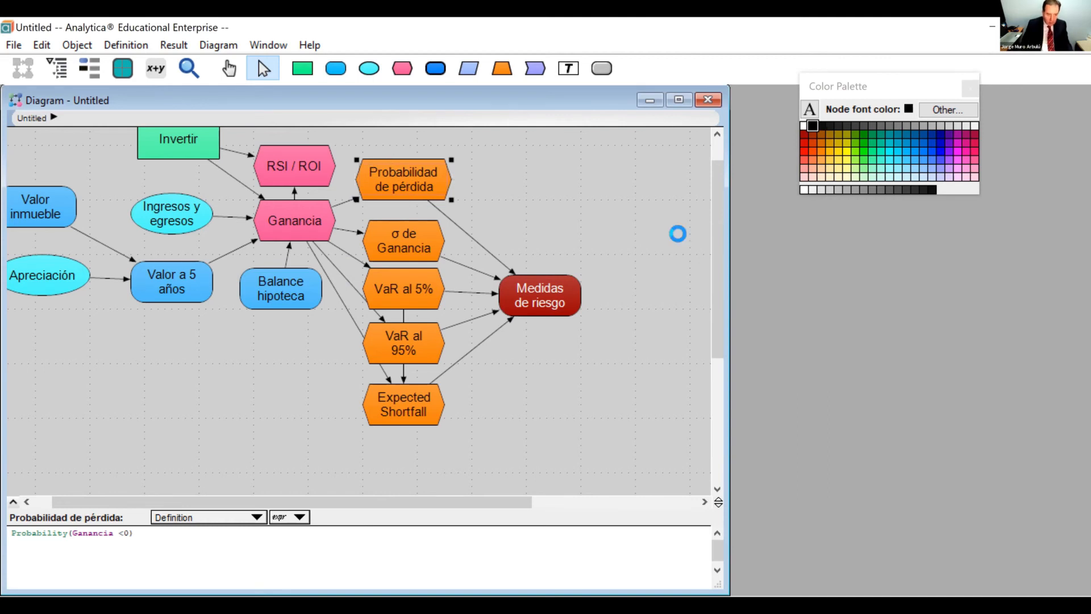
{"action": "key", "text": "ctrl+b"}
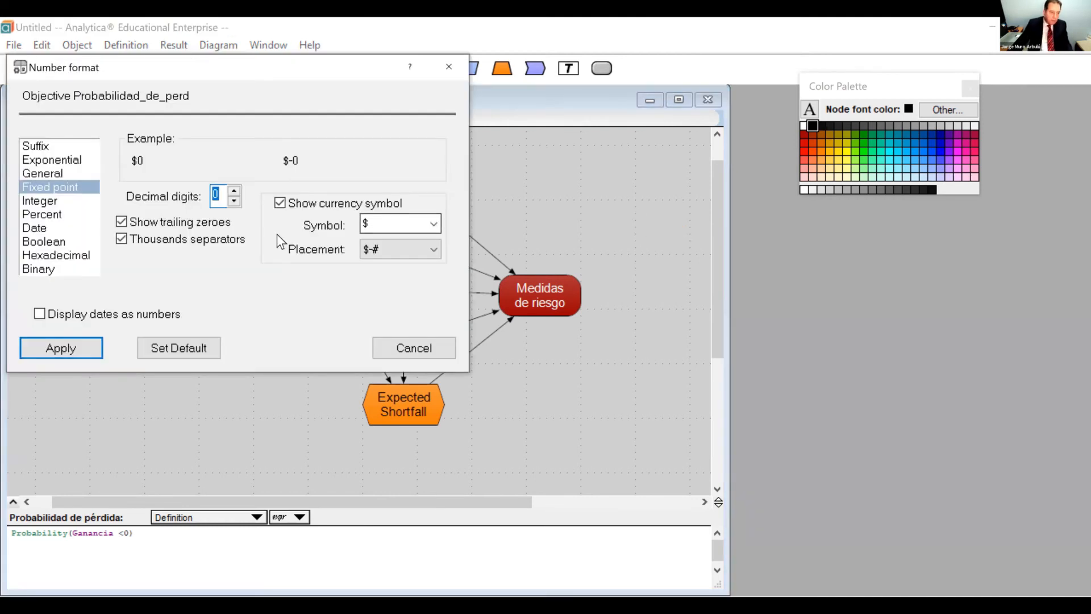
{"action": "left_click", "coordinate": [72, 216]}
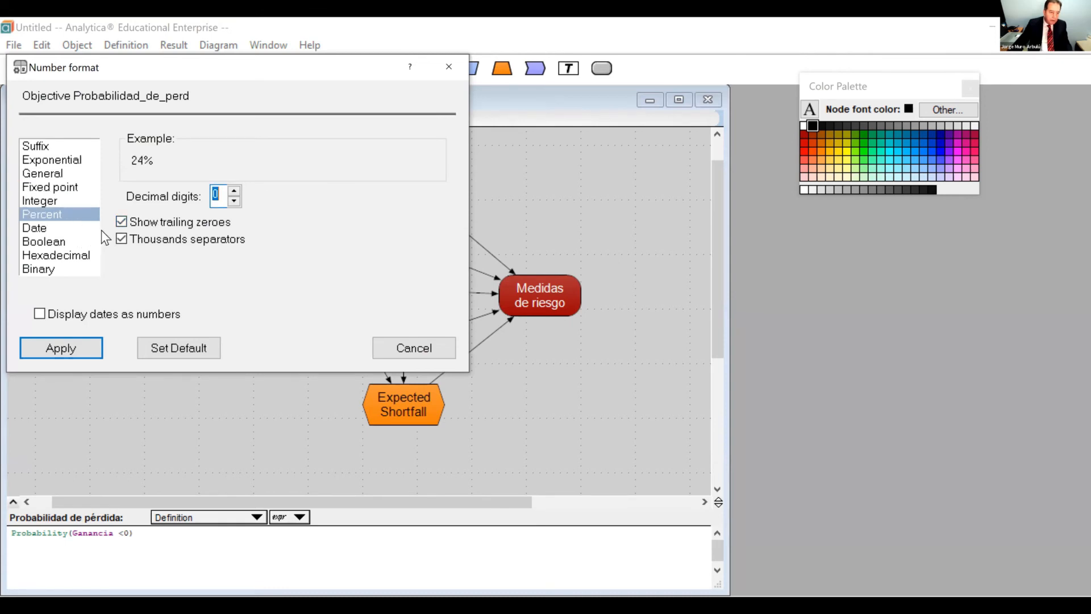
{"action": "left_click", "coordinate": [121, 240]}
{"action": "left_click", "coordinate": [234, 190]}
{"action": "left_click", "coordinate": [233, 189]}
{"action": "left_click", "coordinate": [87, 347]}
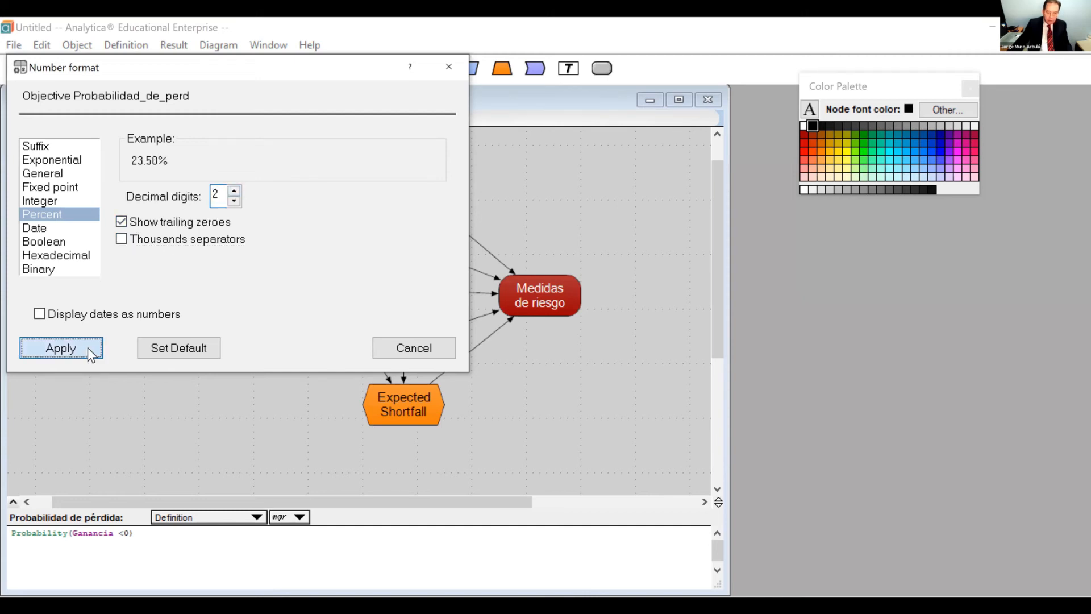
{"action": "mouse_move", "coordinate": [555, 302]}
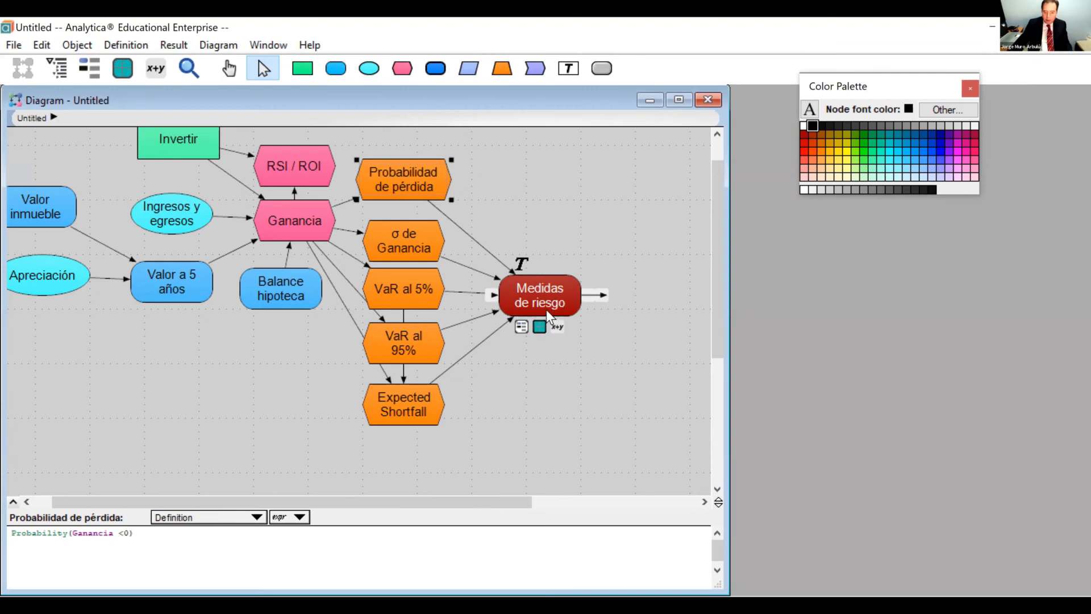
{"action": "left_click", "coordinate": [538, 330]}
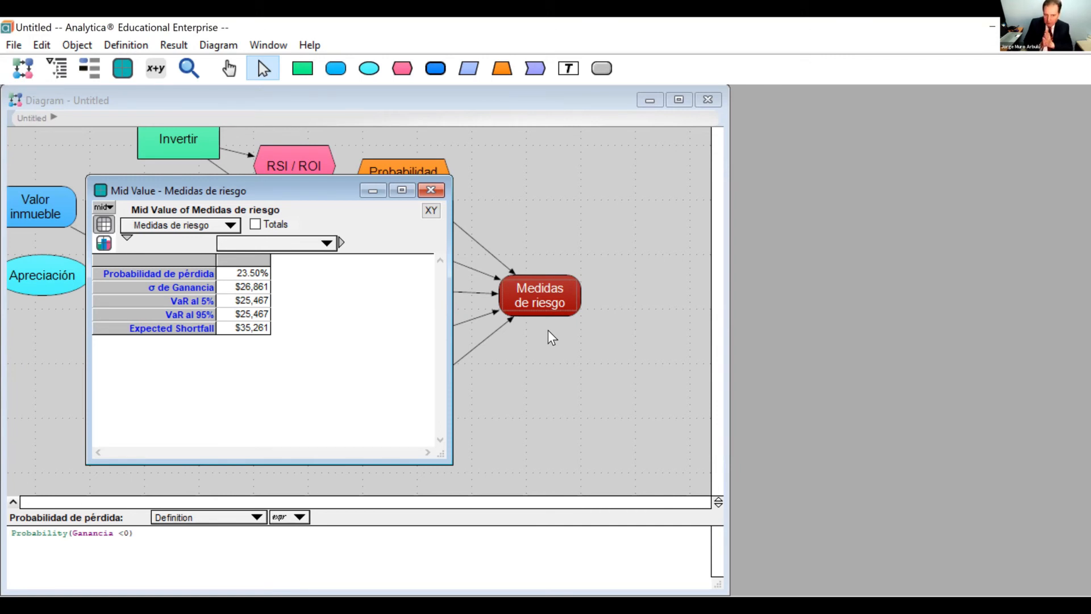
Set the default uncertainty sample size to 10k and recalculate the mid values of Medidas de riesgo.
{"action": "key", "text": "ctrl+u"}
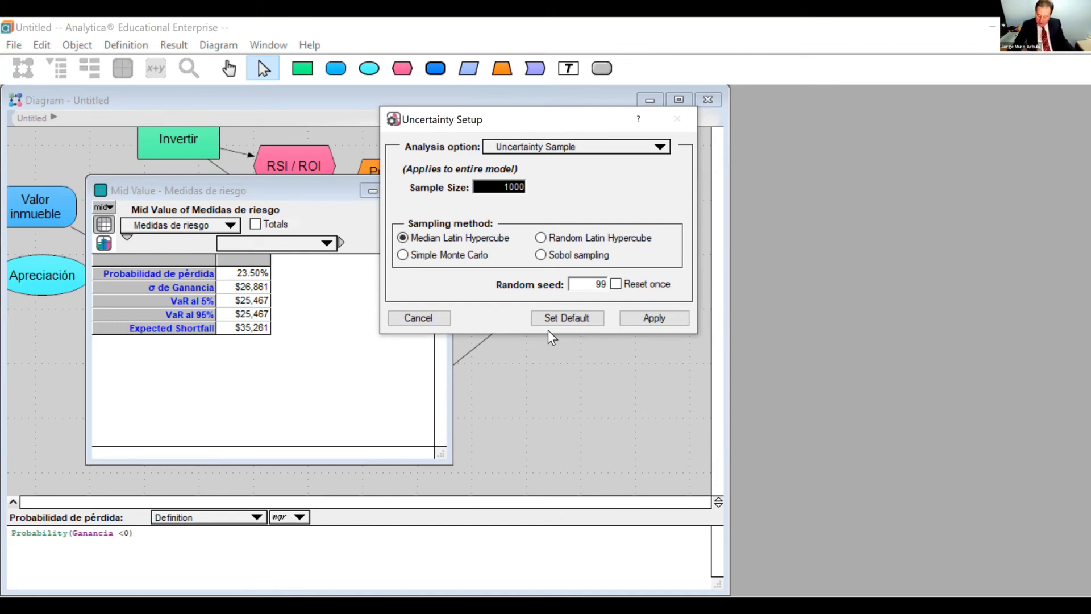
{"action": "type", "text": "10k"}
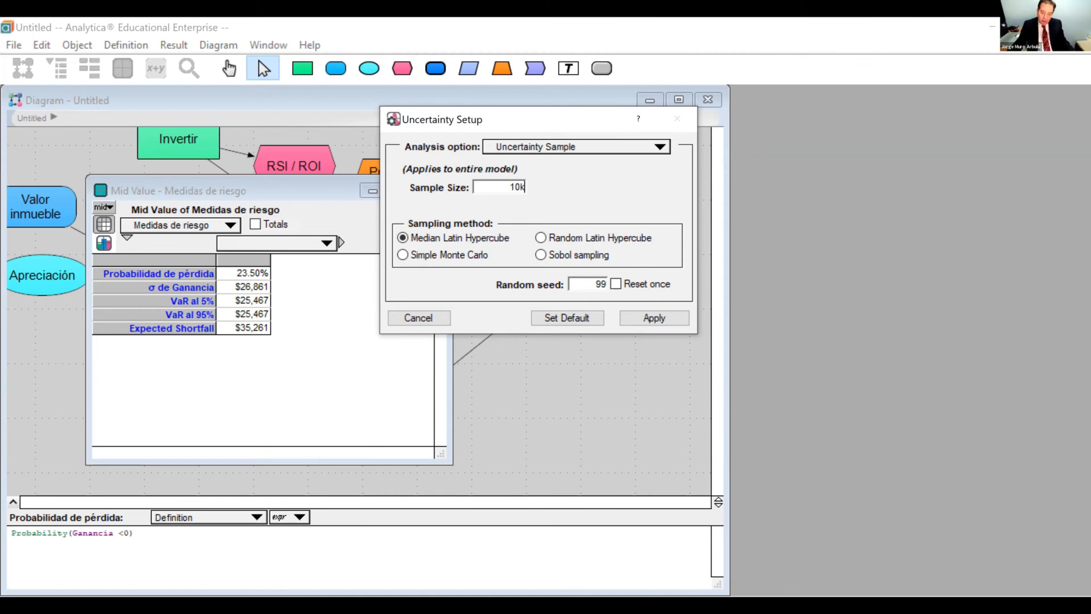
{"action": "left_click", "coordinate": [585, 319]}
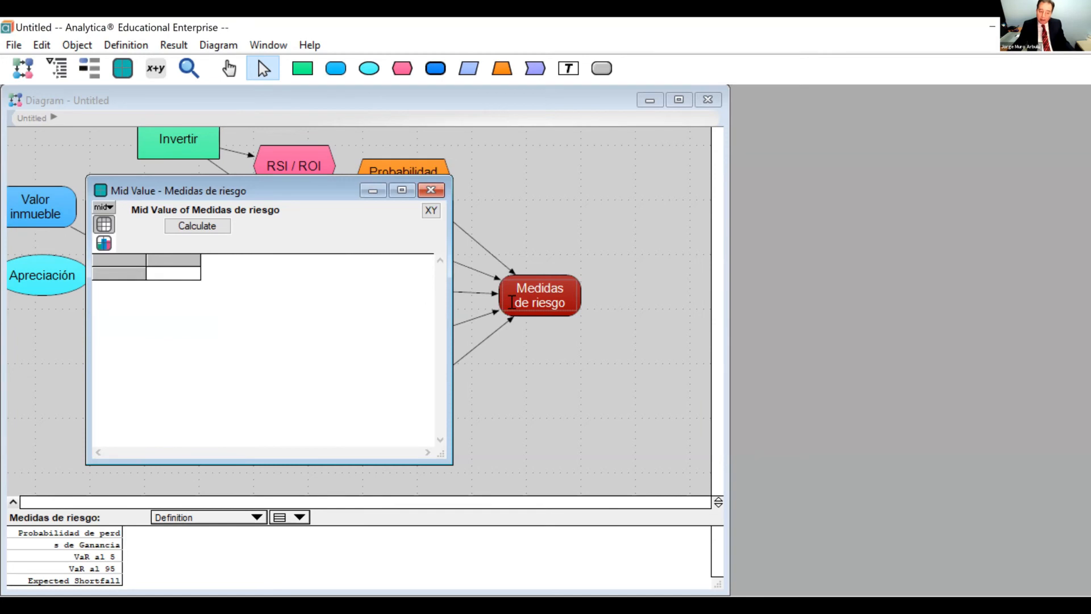
{"action": "left_click", "coordinate": [204, 225]}
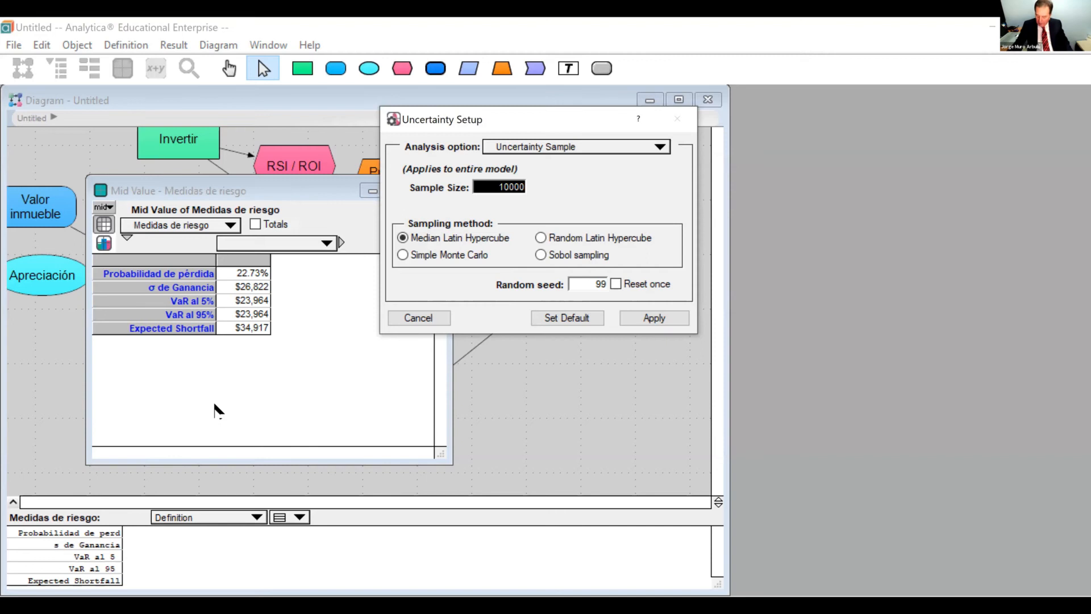
Raise the default uncertainty sample size to 20k and recalculate the Medidas de riesgo table.
{"action": "type", "text": "20k"}
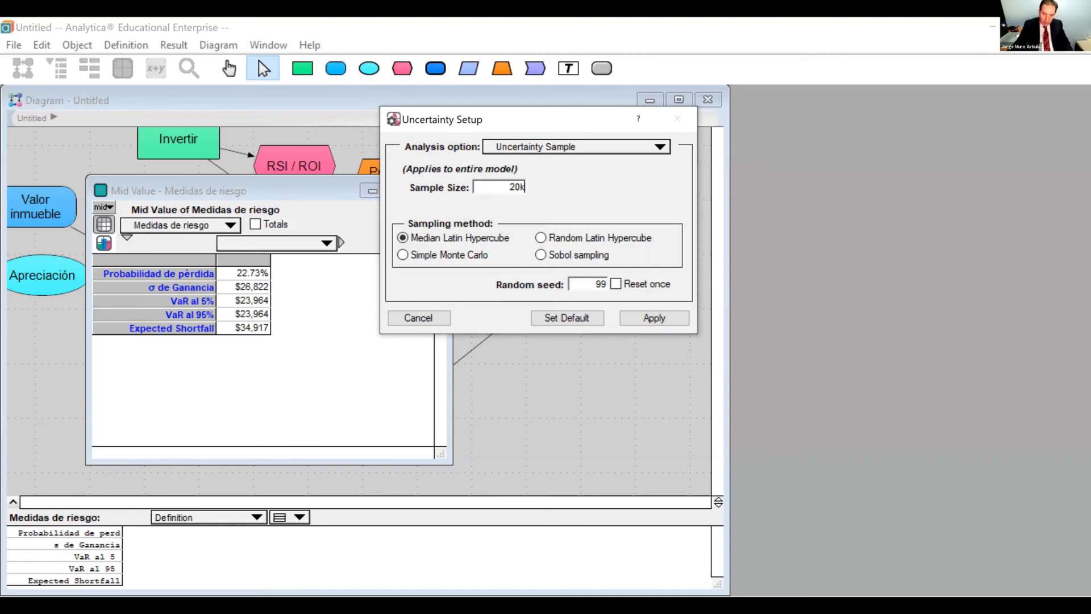
{"action": "left_click", "coordinate": [540, 321]}
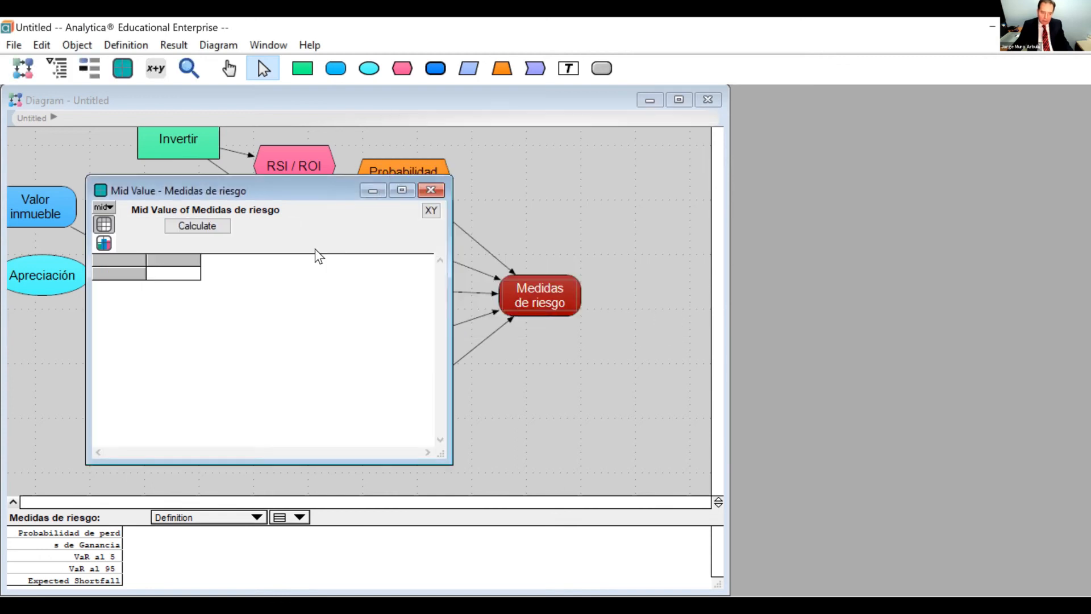
{"action": "left_click", "coordinate": [198, 227]}
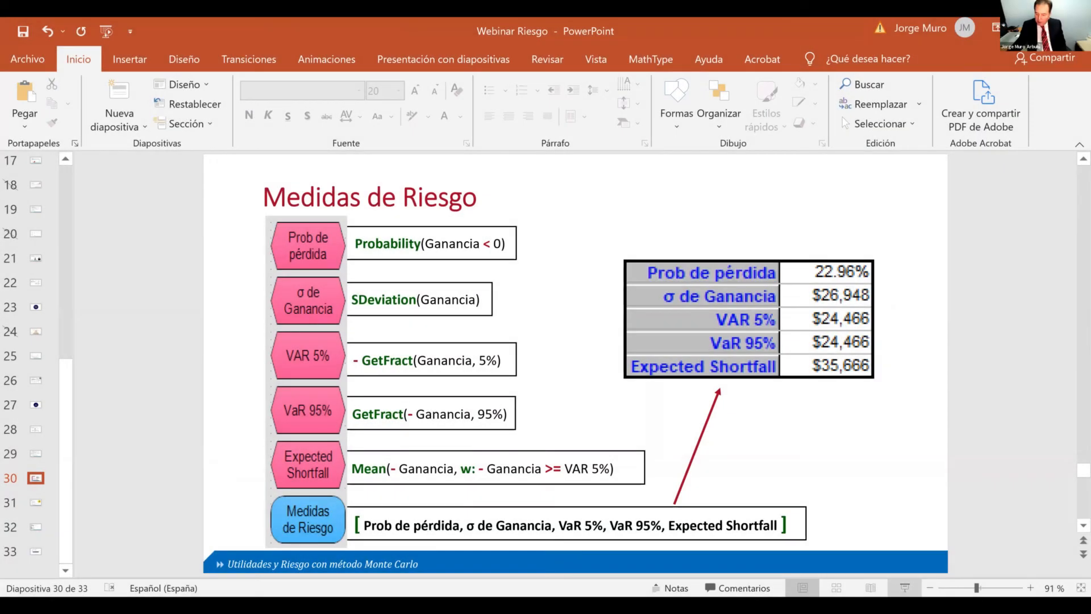
Switch to the Webinar Riesgo presentation in PowerPoint and present the Medidas de Riesgo slide as a slide show.
{"action": "left_click", "coordinate": [905, 588]}
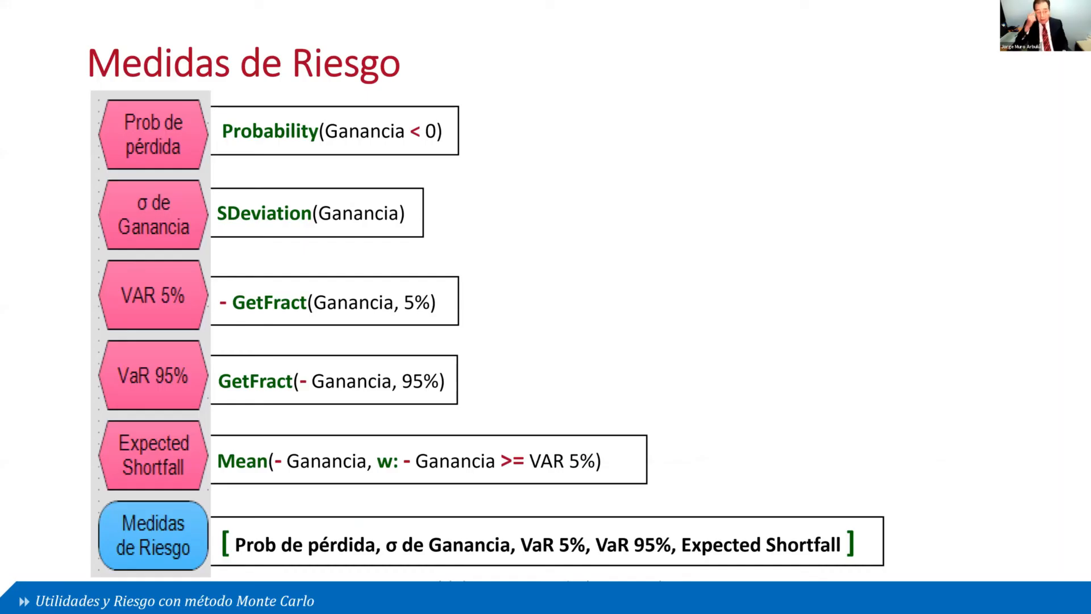